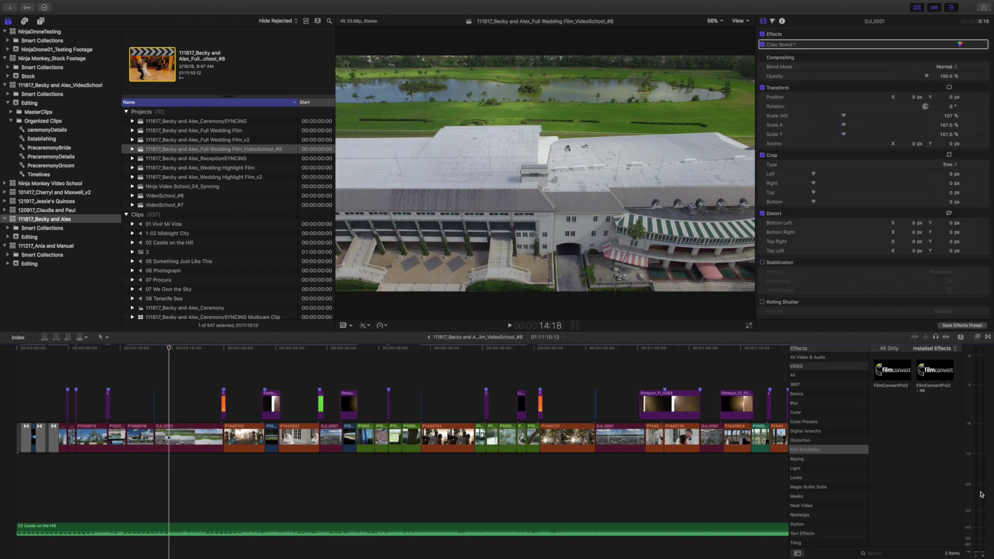
Widen the audio meters beside the effects browser and review the workspace display options that include Audio Meters
drag(962, 445, 922, 445)
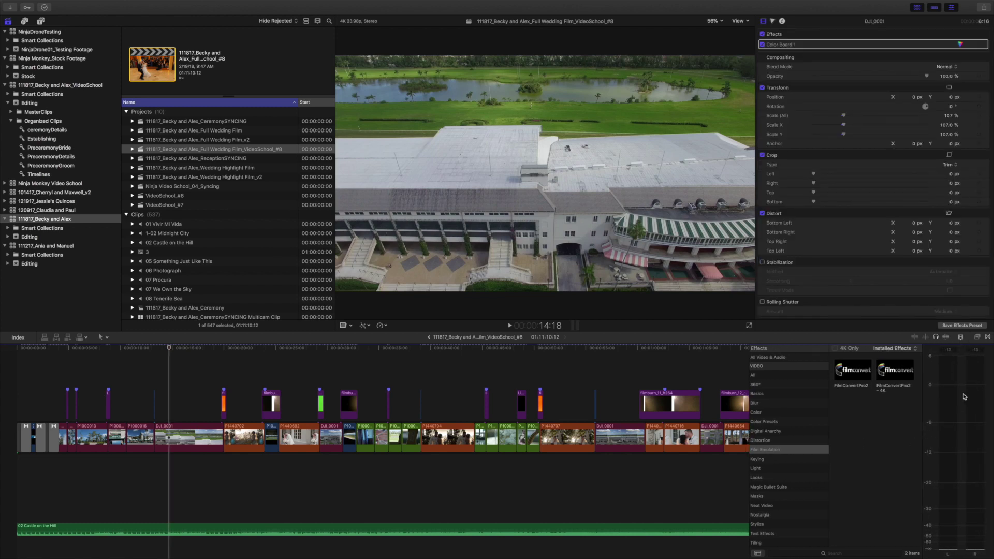
mouse_move(269, 3)
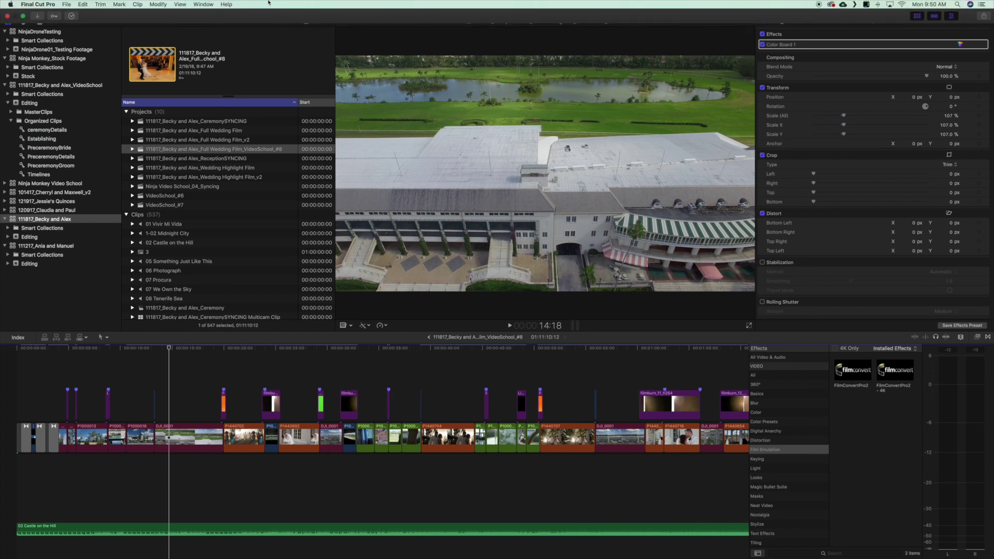
click(203, 4)
mouse_move(211, 47)
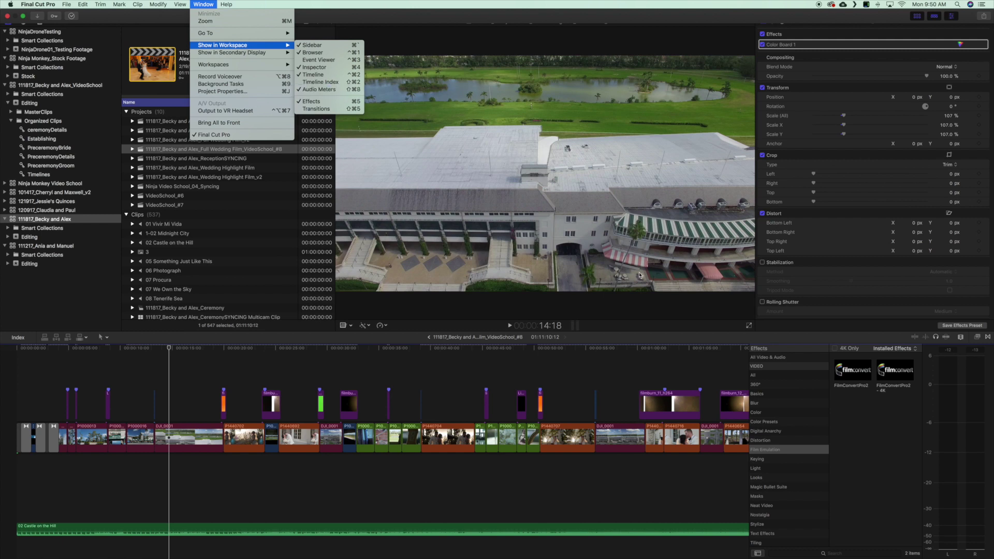
click(944, 356)
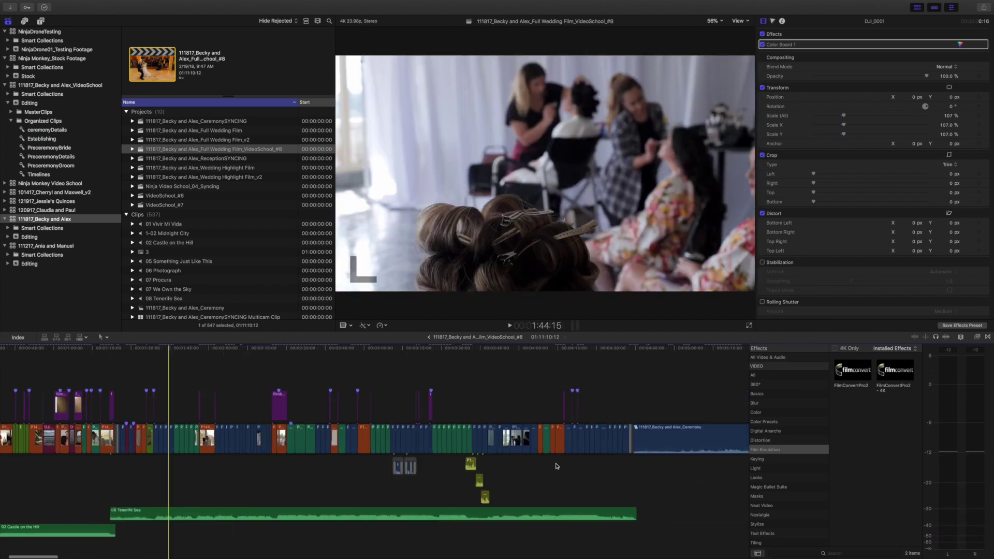
Look over the music tracks and connected sound clips along the timeline, and return the playhead to the aerial clip at 14:18
scroll(555, 466, right, 1)
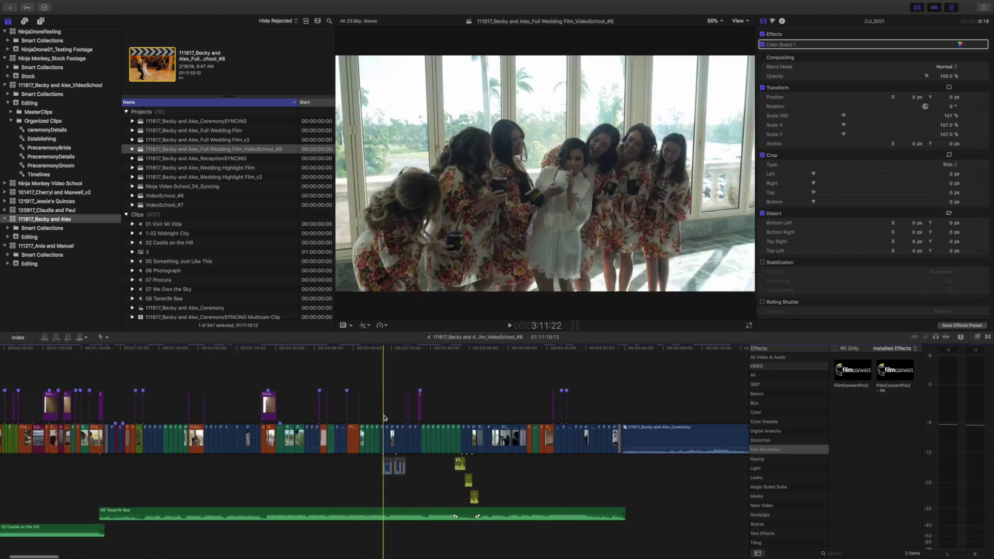
click(385, 417)
click(455, 466)
scroll(258, 440, left, 5)
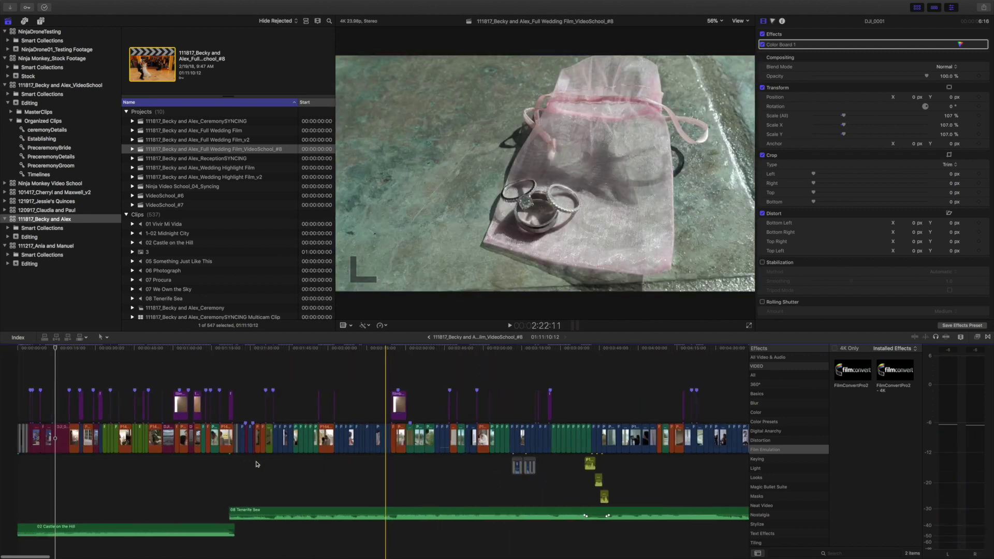
click(55, 409)
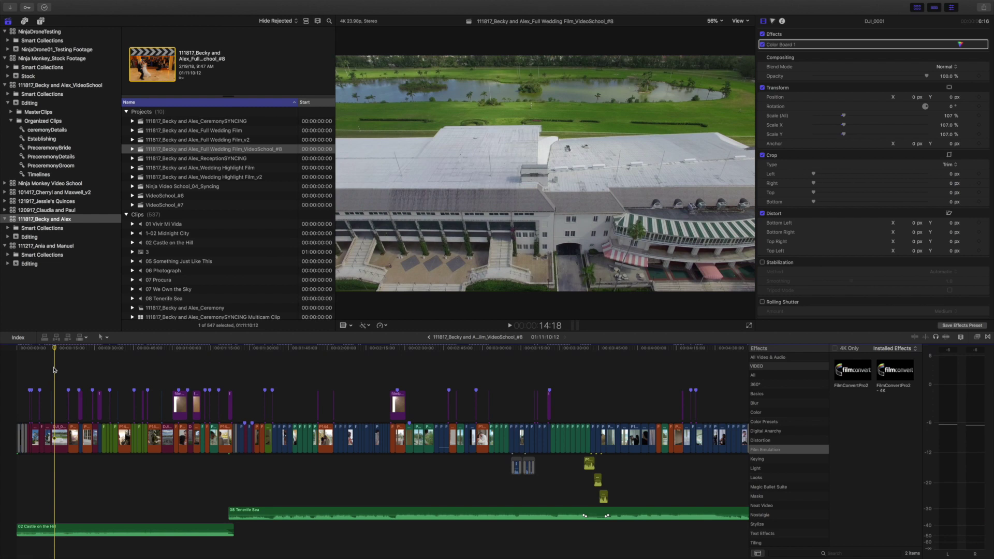
Raise the volume of the 02 Castle on the Hill music track to 0.0 dB
key(super+equal)
key(super+equal)
key(super+minus)
key(super+minus)
key(super+minus)
key(super+minus)
key(super+equal)
key(super+equal)
key(super+equal)
key(super+equal)
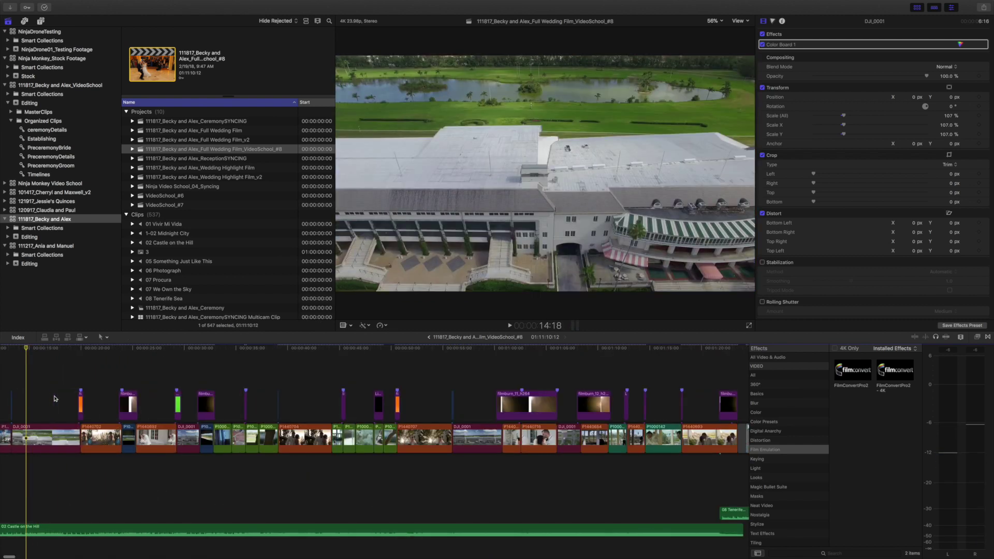
scroll(55, 398, left, 5)
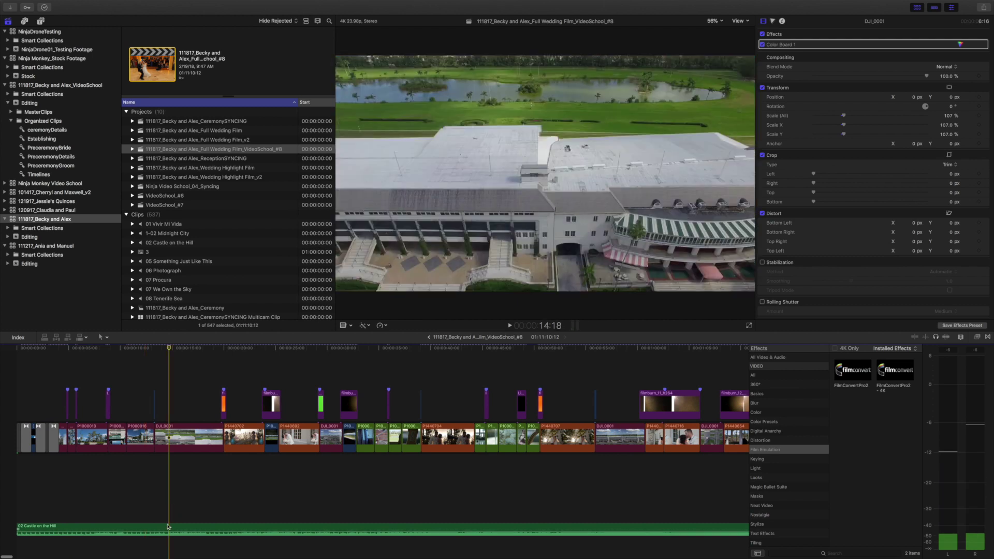
mouse_move(165, 531)
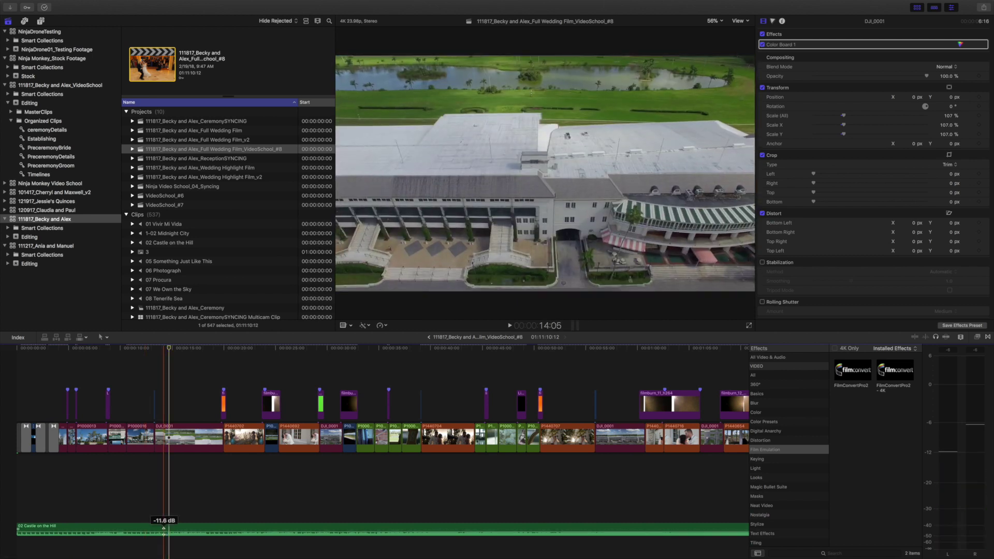
drag(164, 531, 165, 532)
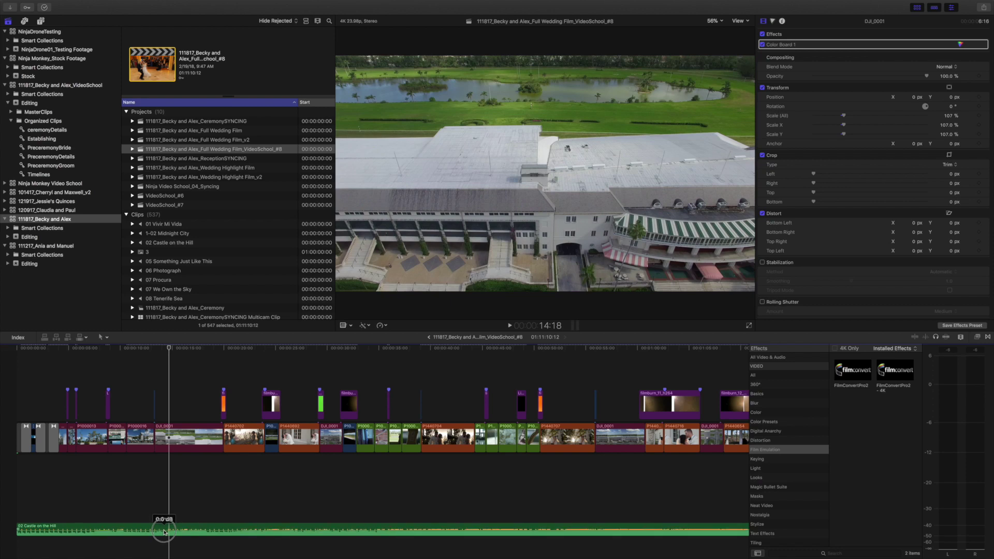
Play the opening of the film to check the music peaks on the audio meters, stopping on the shoe close-up at 38:03
key(space)
key(space)
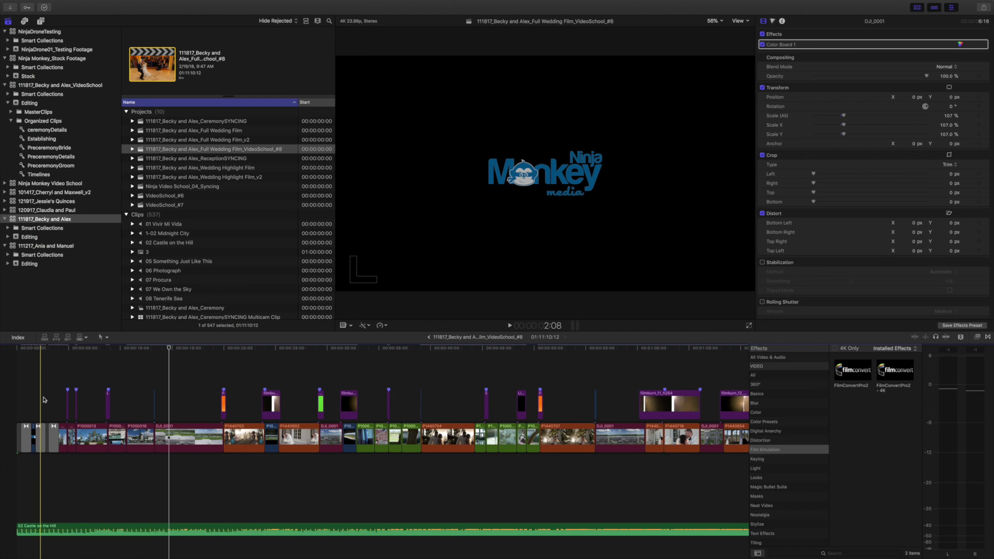
key(space)
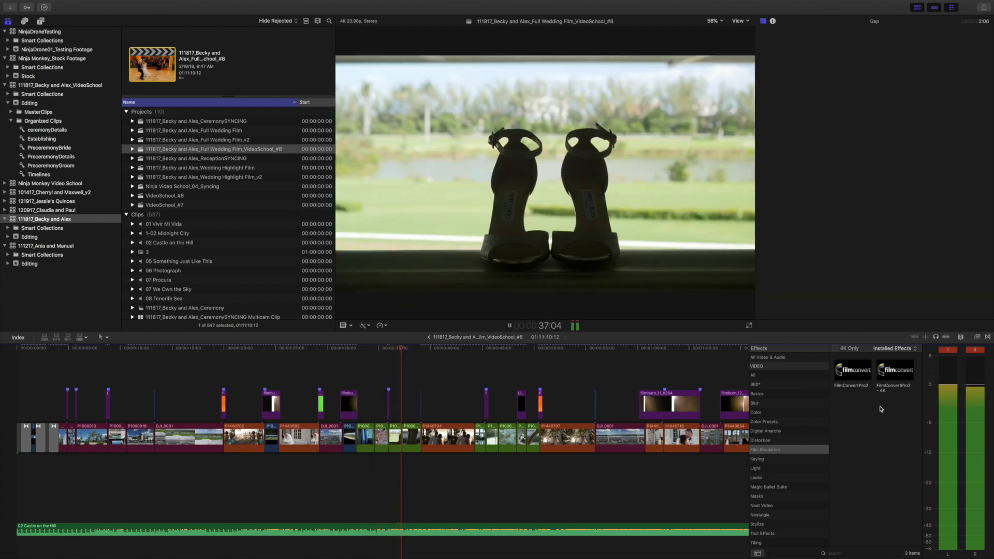
key(space)
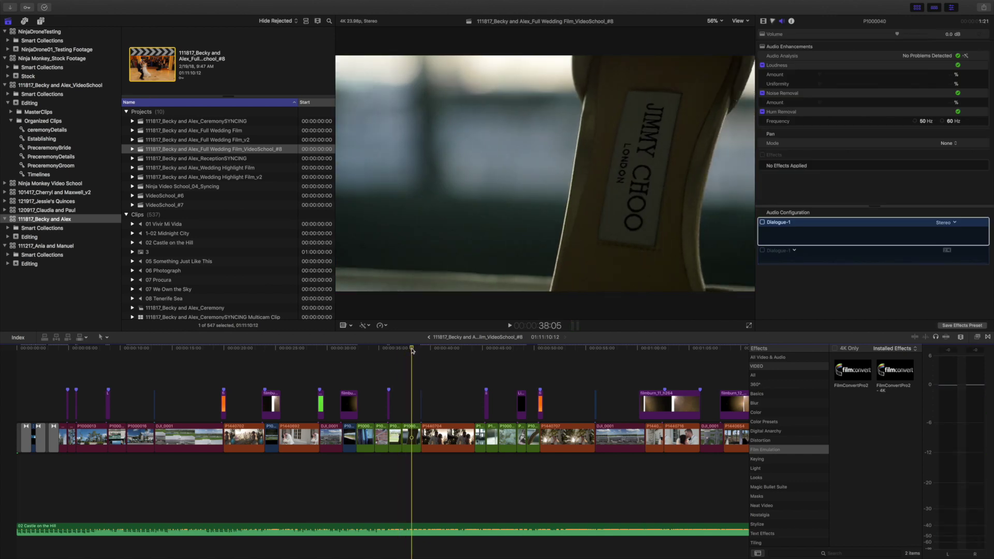
key(Left)
key(Left)
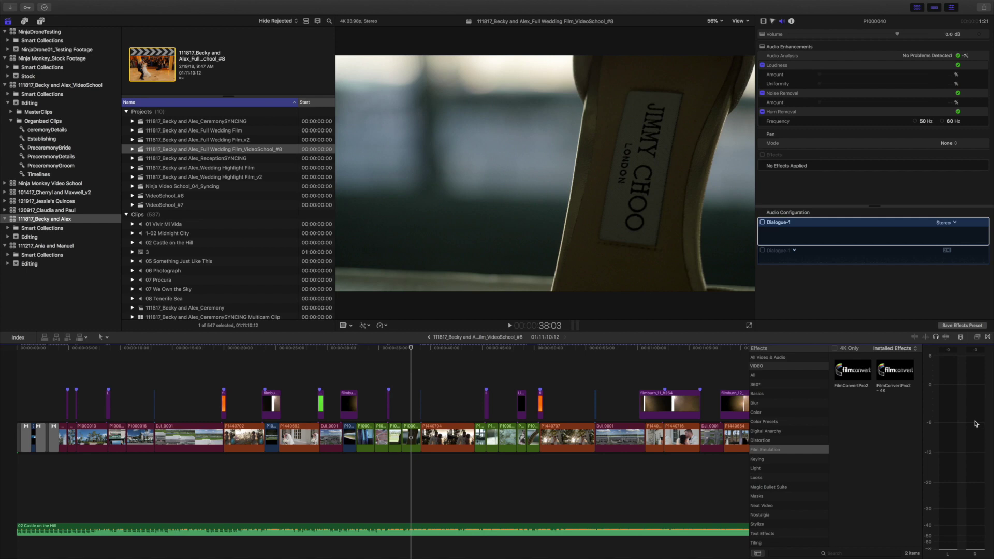
Replay the section between the preparation shots and the couple's kiss, examining how high the music peaks on the meters
key(space)
key(space)
click(367, 366)
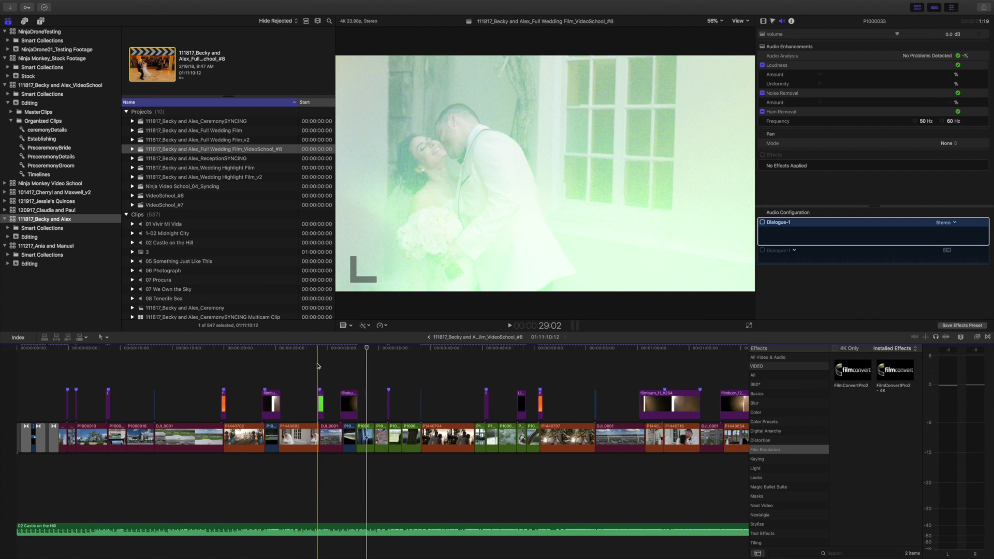
click(293, 365)
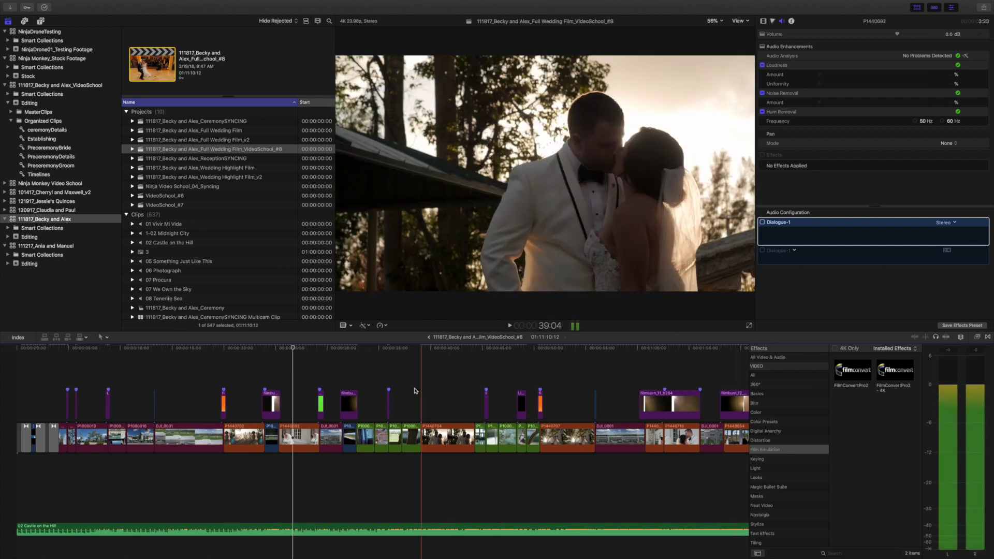
key(space)
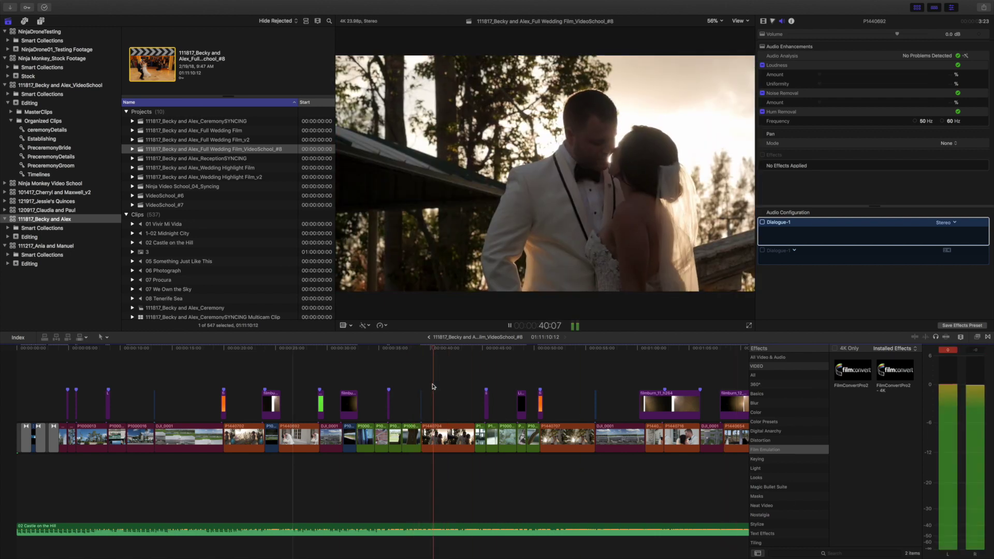
key(space)
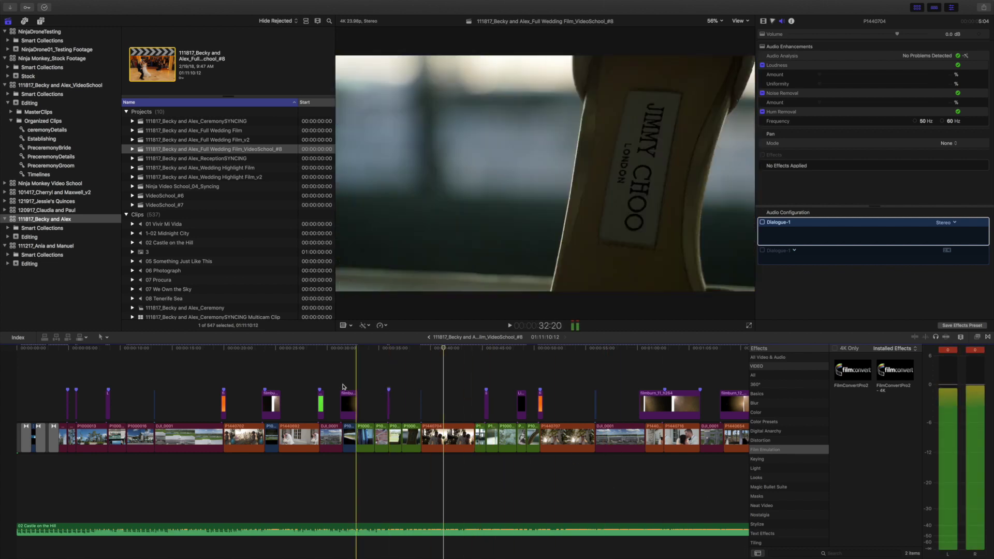
Play short stretches around the aerial clubhouse clip to examine the music level at 0.0 dB
key(space)
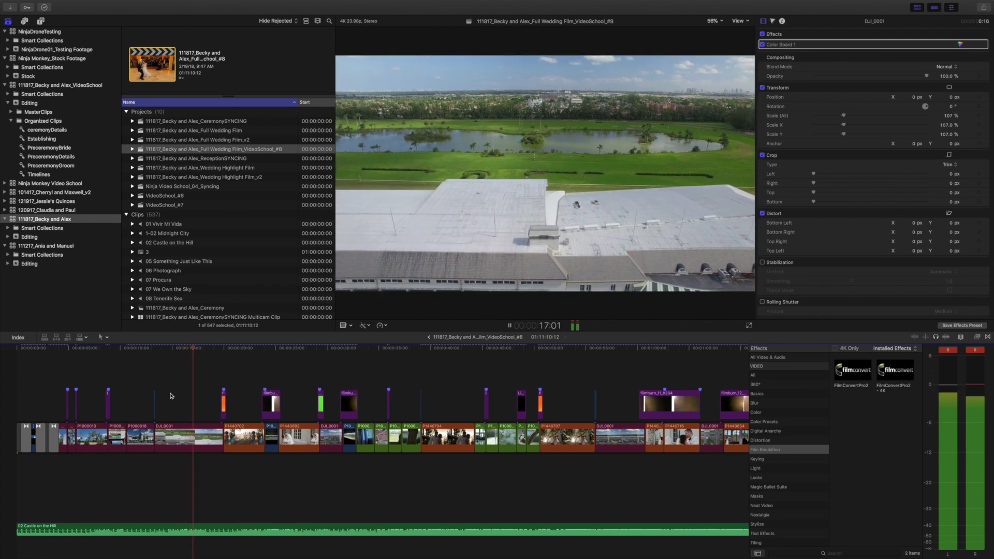
key(space)
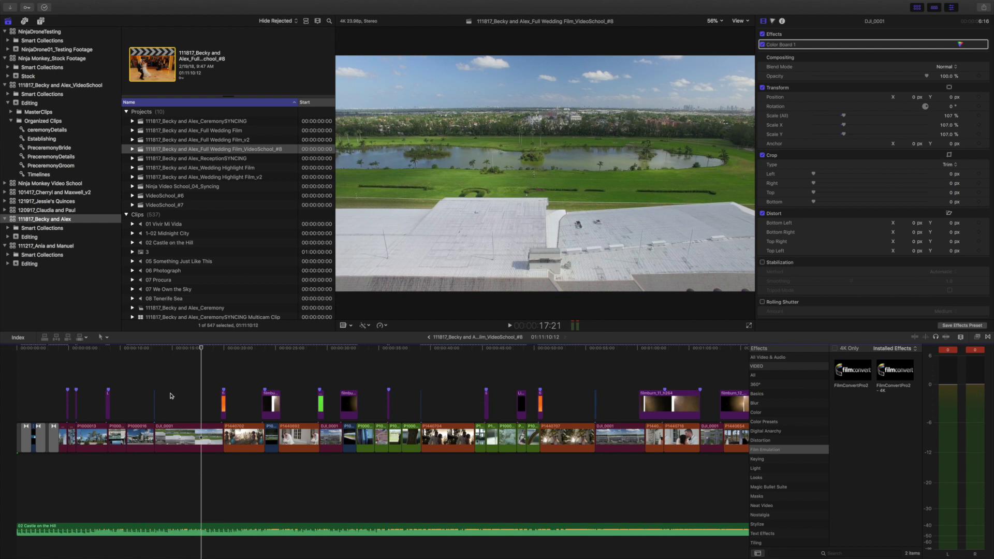
key(space)
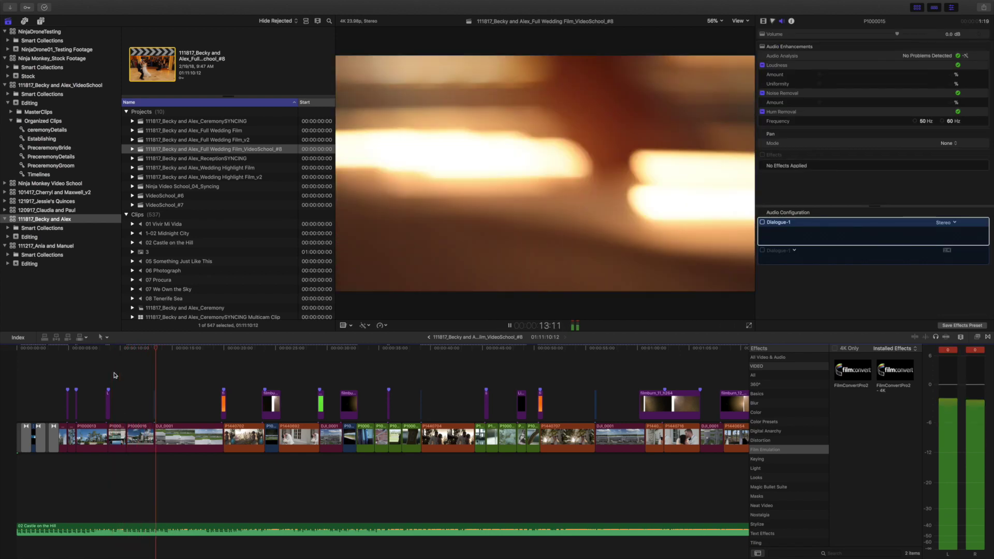
key(space)
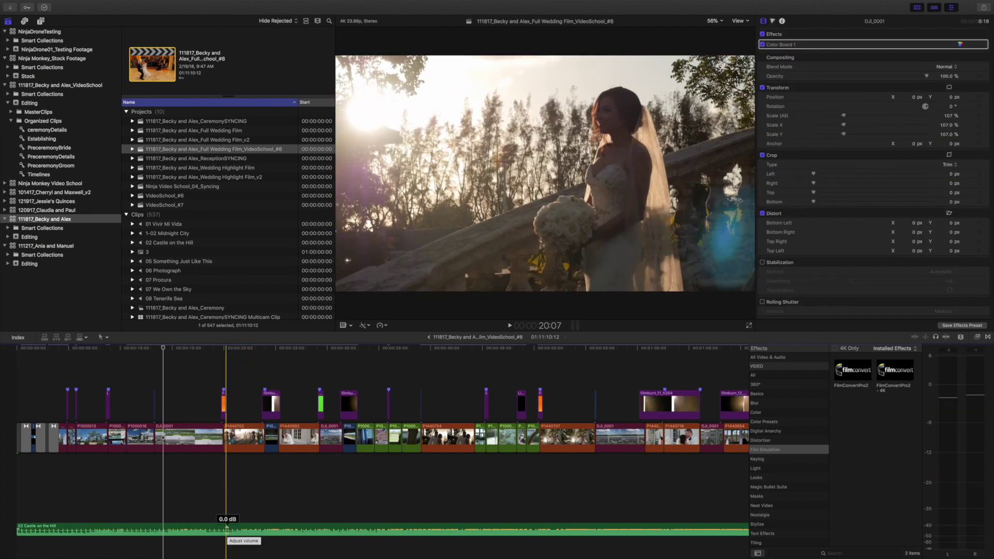
Lower the 02 Castle on the Hill track to -11.6 dB and play through the aerial clip and bride shot to check its level
click(169, 438)
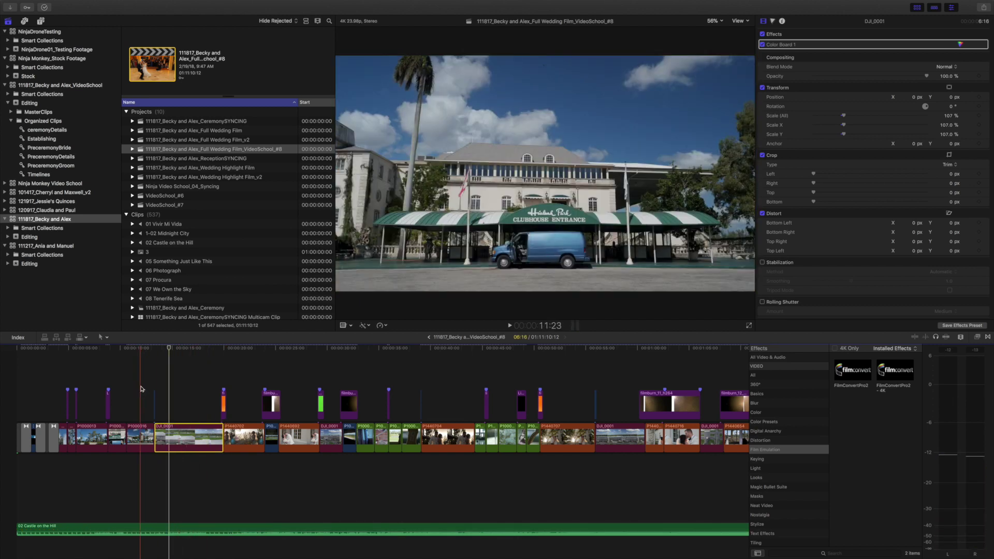
key(space)
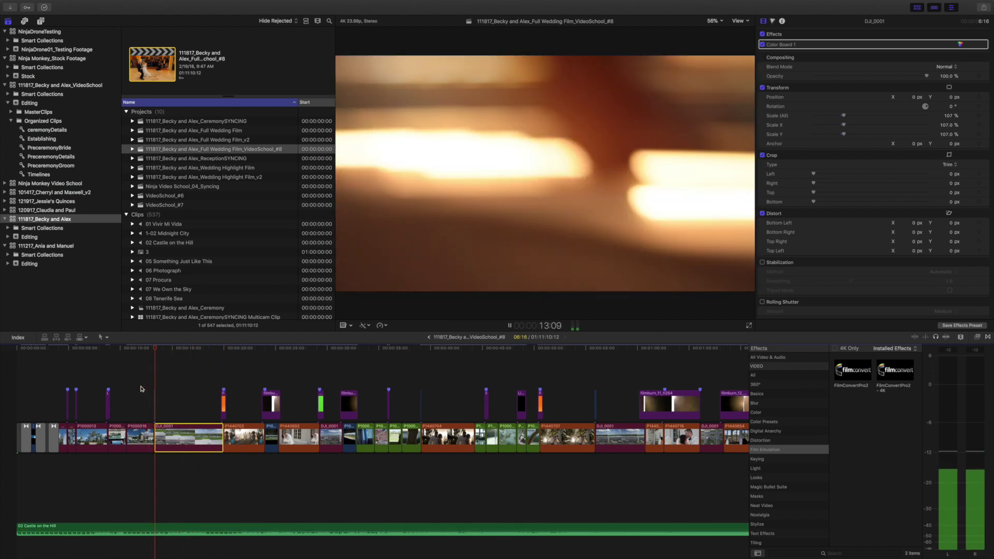
key(space)
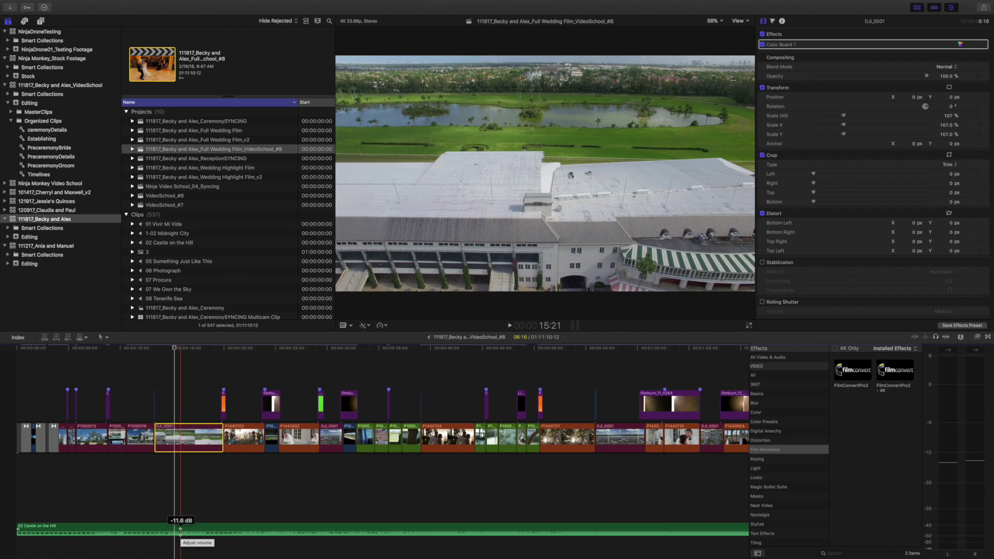
key(space)
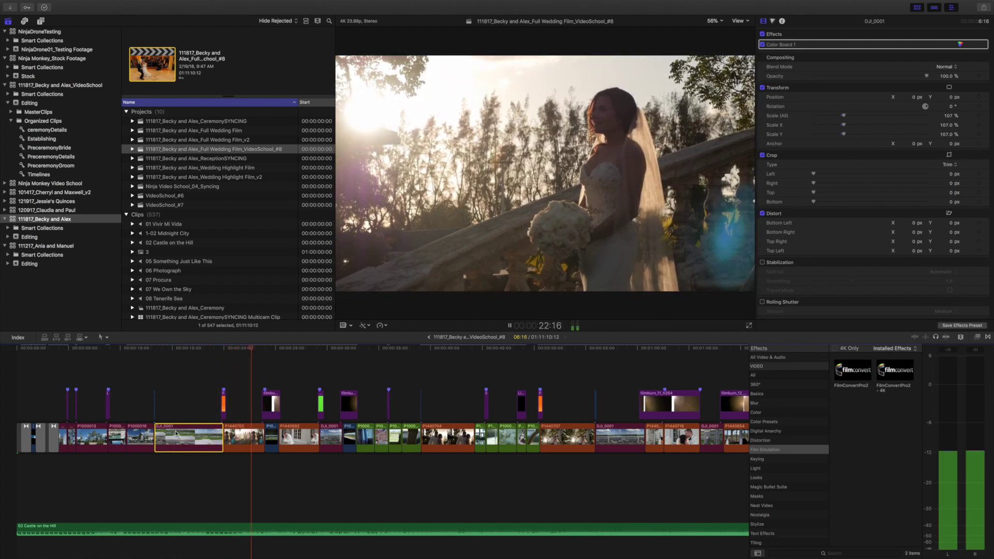
key(space)
Fine-tune the volume of the 02 Castle on the Hill track and play back the result
drag(196, 530, 194, 532)
key(space)
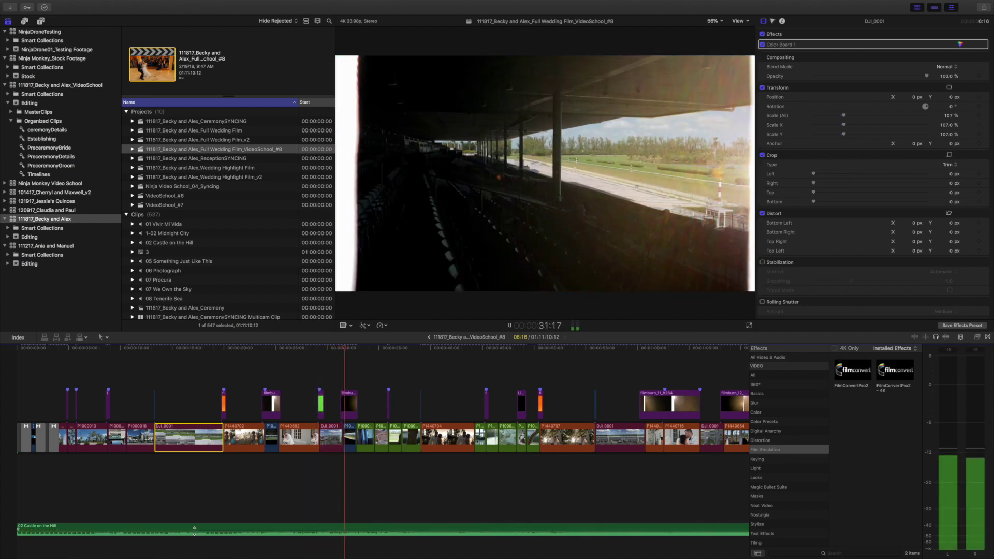
key(space)
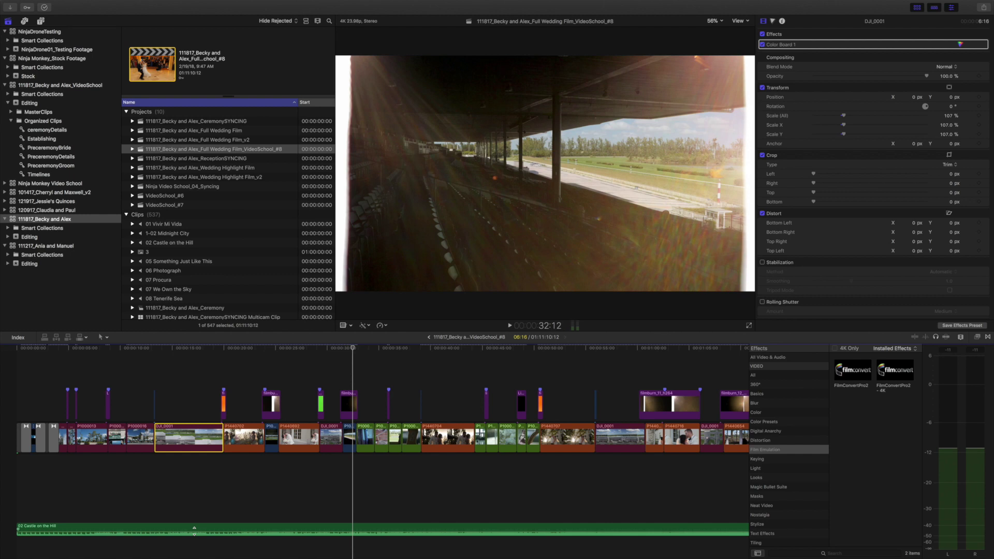
Locate the bridesmaids' section around 3:10 with natural sound under the 08 Tenerife Sea track, and play it to check the mix
key(super+minus)
key(super+minus)
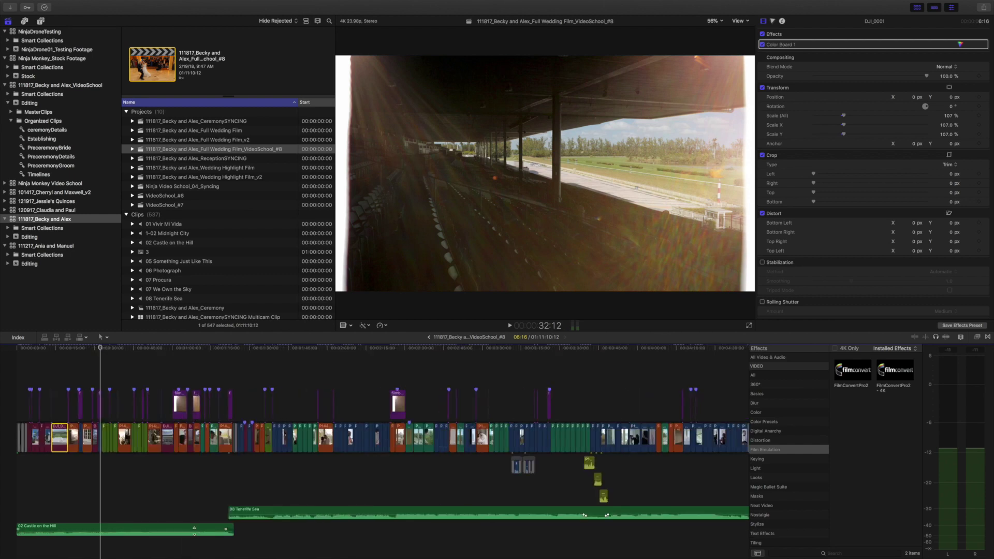
scroll(505, 400, right, 2)
key(super+equal)
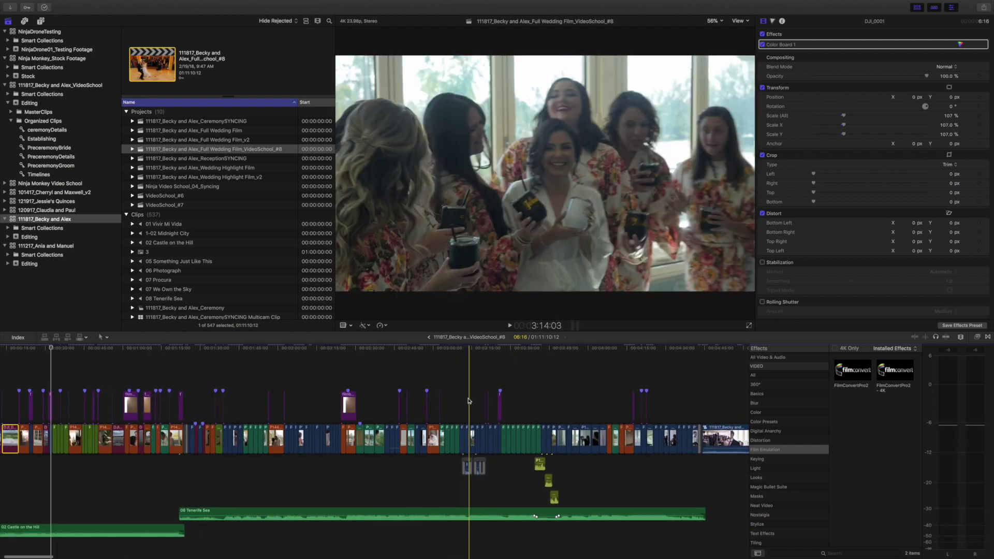
click(468, 400)
key(super+equal)
key(super+equal)
key(super+equal)
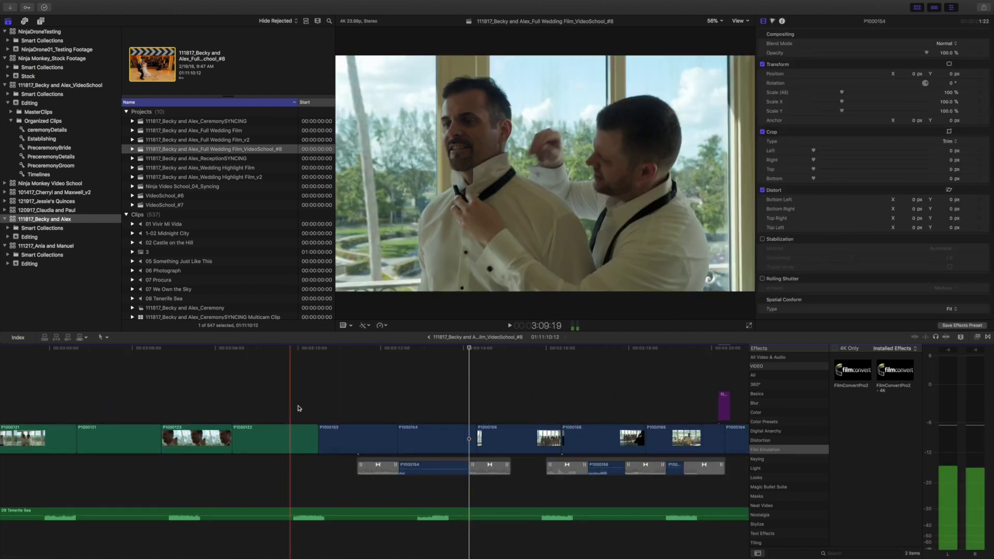
key(space)
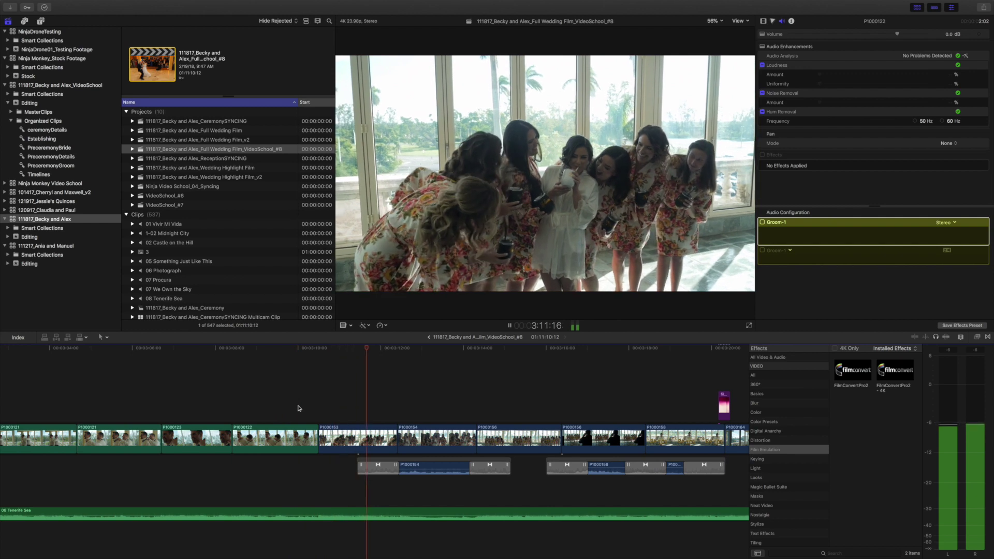
key(space)
Play the bridesmaids' section from about 3:12 at a raised listening volume to compare the natural sound with the music
key(super+minus)
key(super+minus)
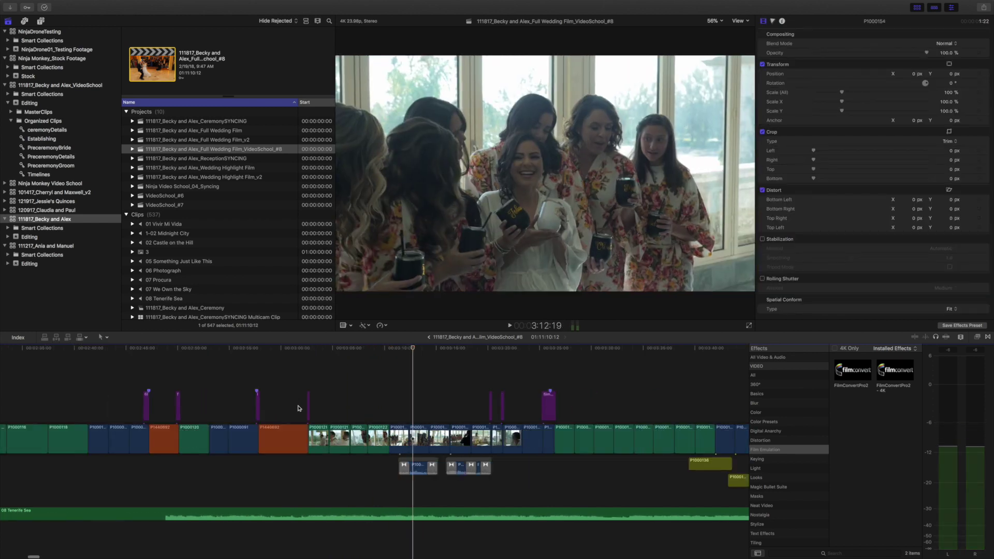
scroll(259, 408, right, 8)
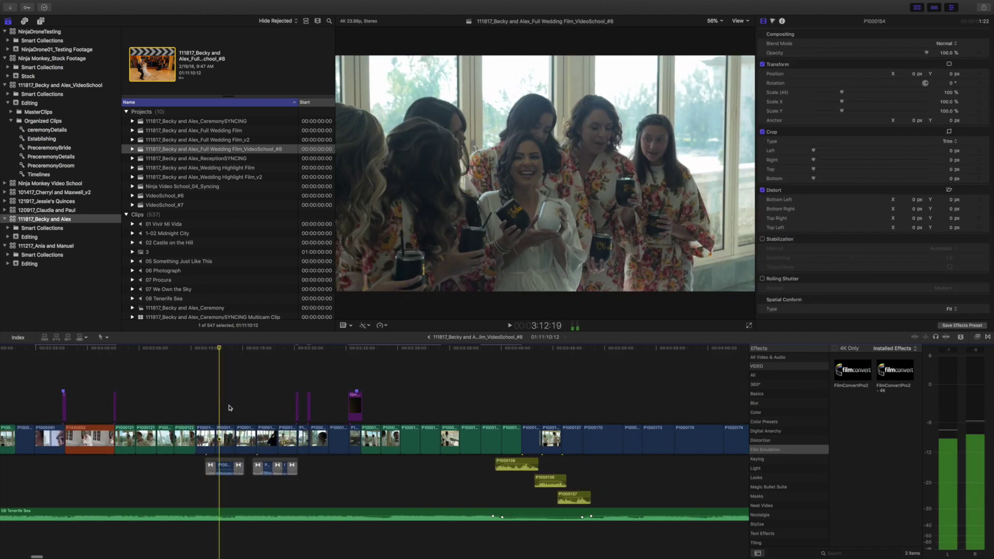
key(XF86AudioRaiseVolume)
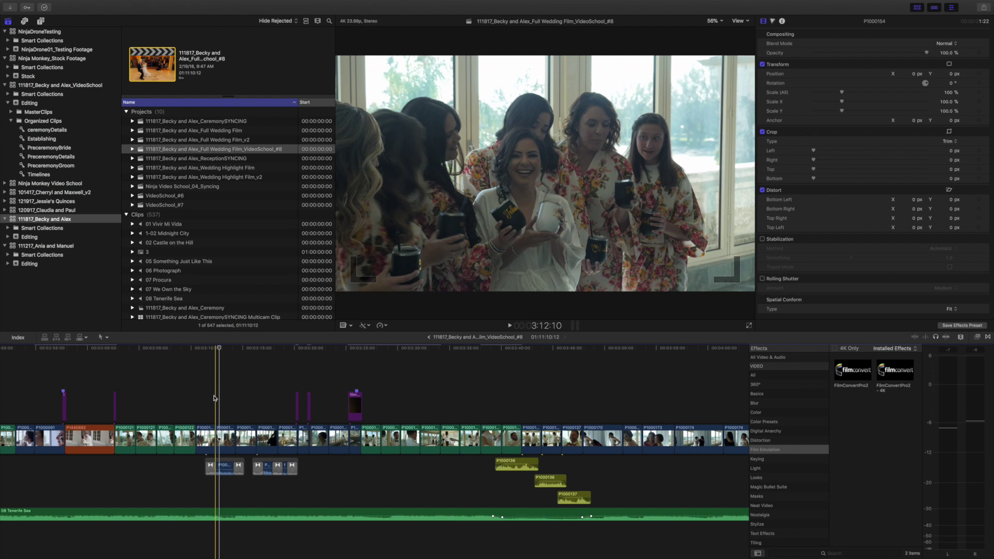
key(space)
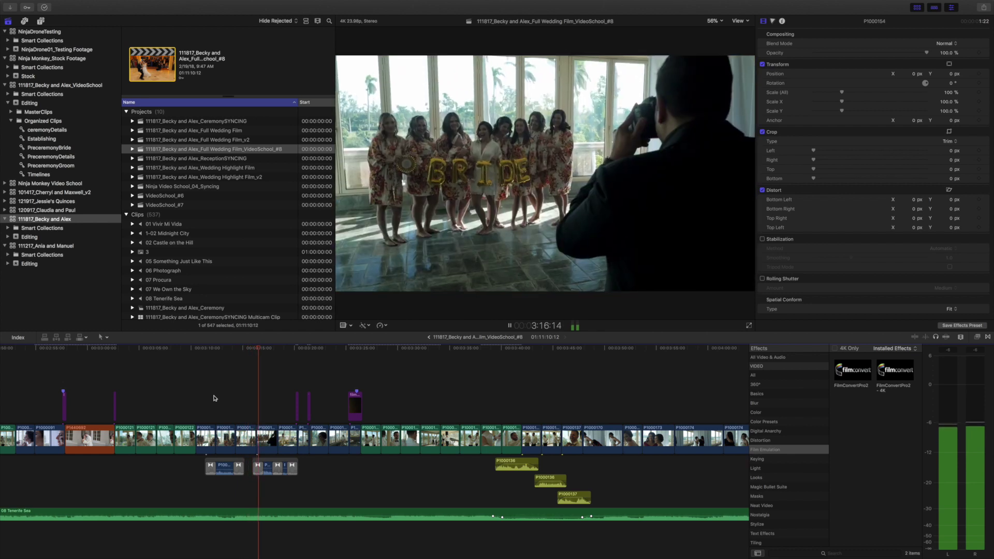
key(space)
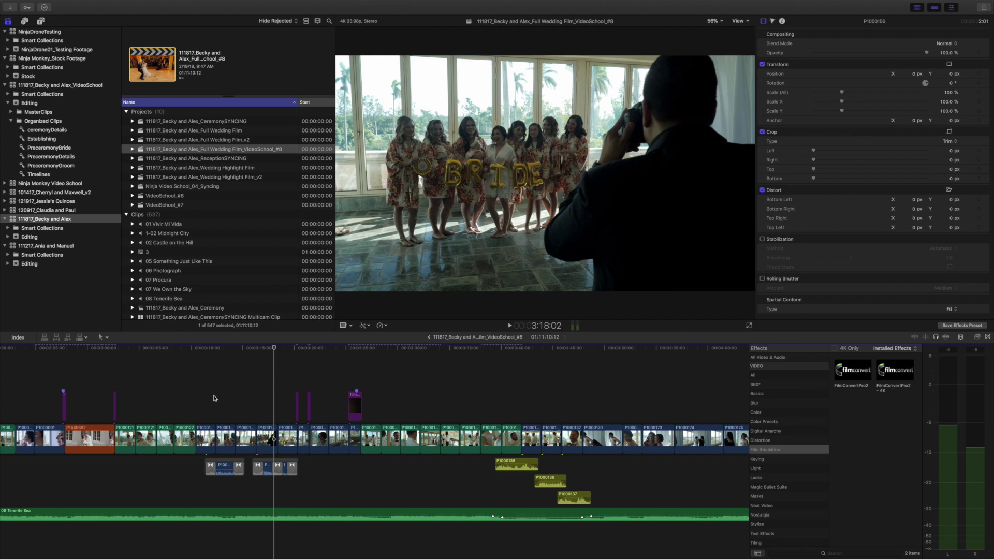
click(215, 396)
key(space)
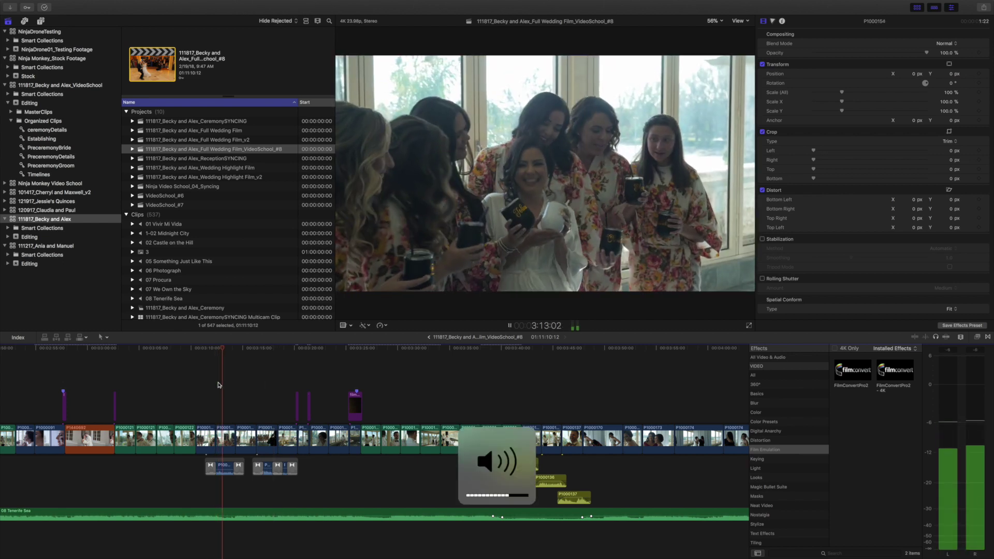
key(XF86AudioRaiseVolume)
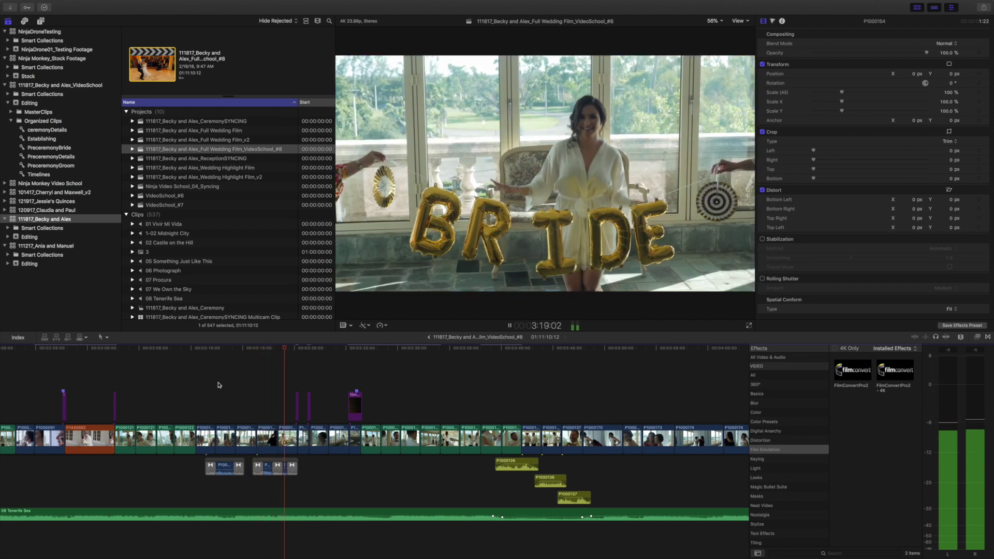
key(space)
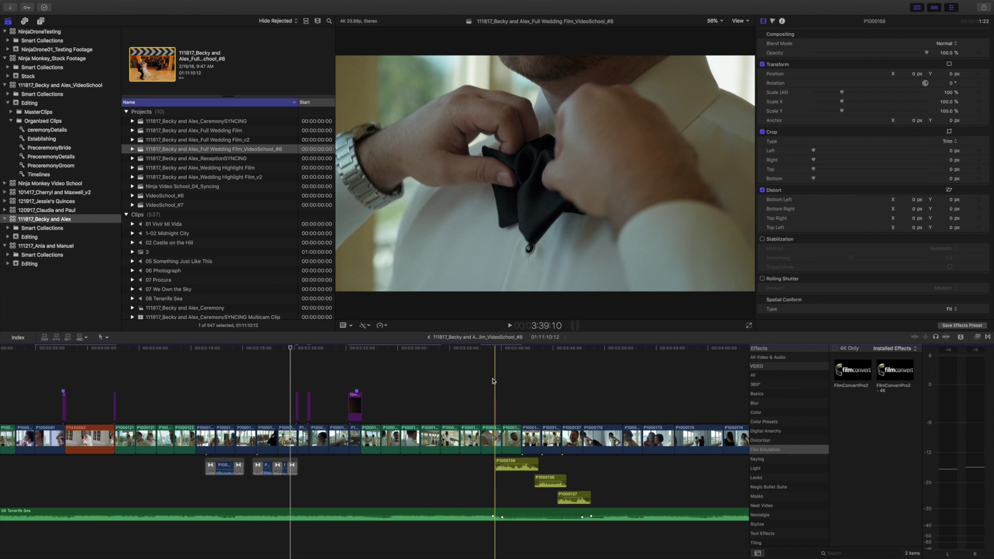
Play from about 3:39 through the three staggered audio clips to examine how the music sits beneath them
key(space)
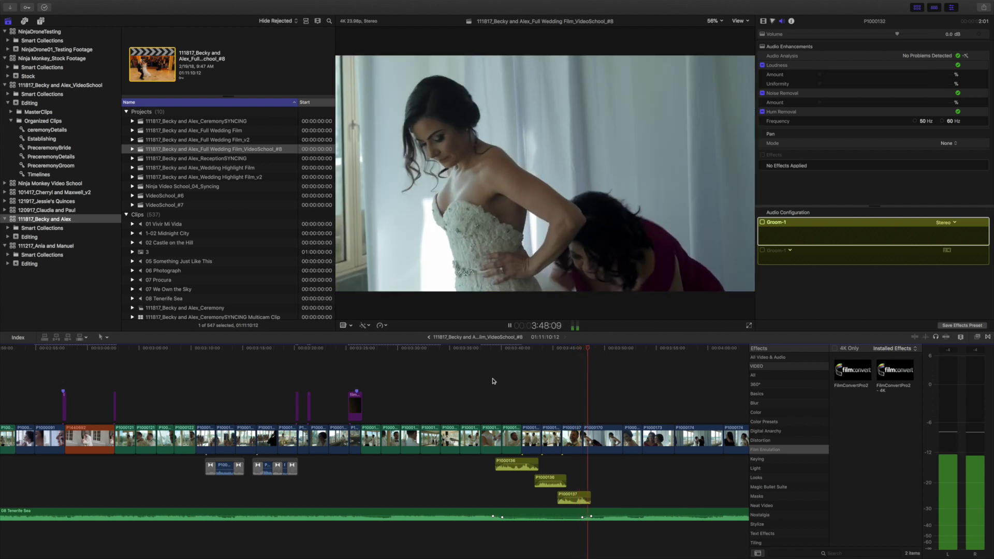
key(space)
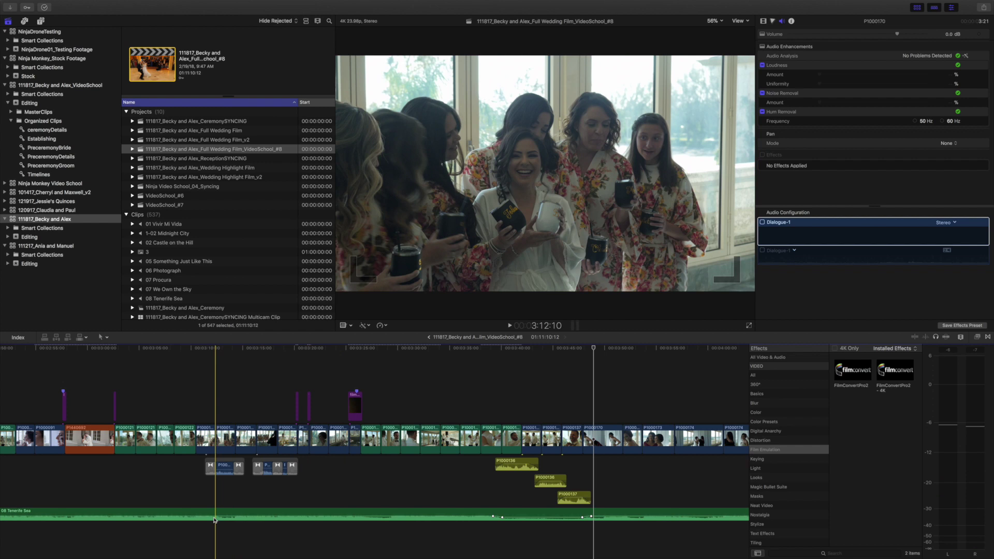
key(XF86AudioMute)
key(XF86AudioMute)
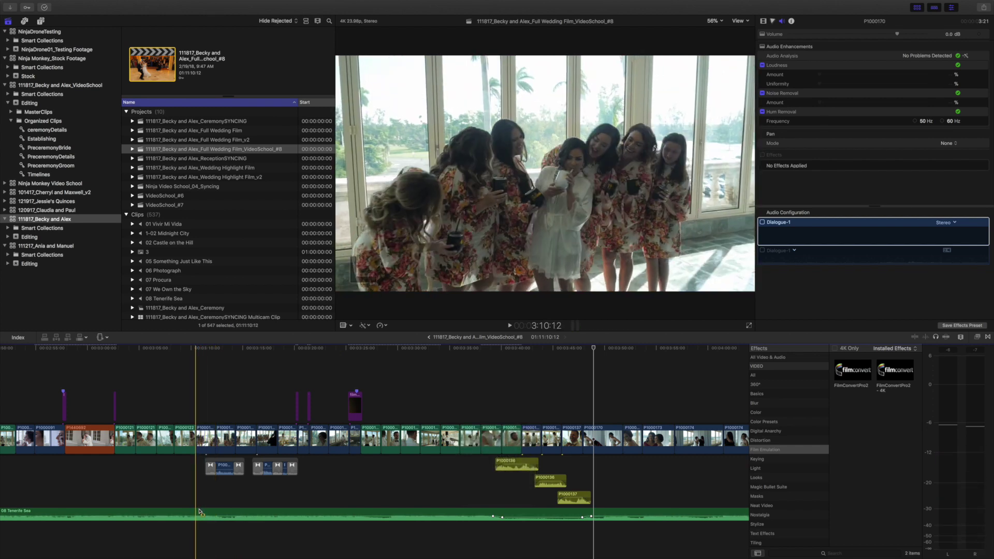
Range-select the 08 Tenerife Sea track from about 3:10 to 3:20 beneath the bridesmaids' natural-sound clips and play that selection
key(alt+super+s)
key(space)
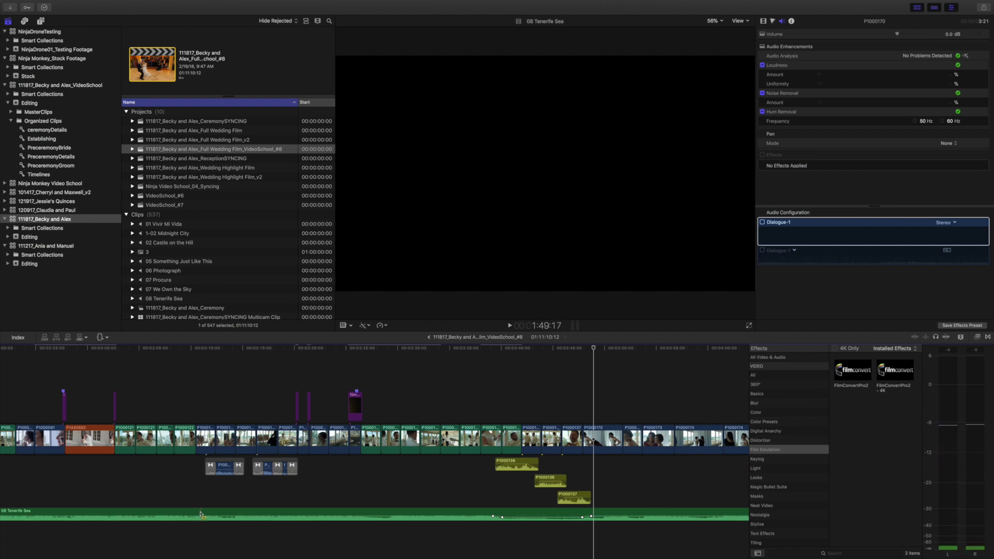
drag(205, 513, 303, 517)
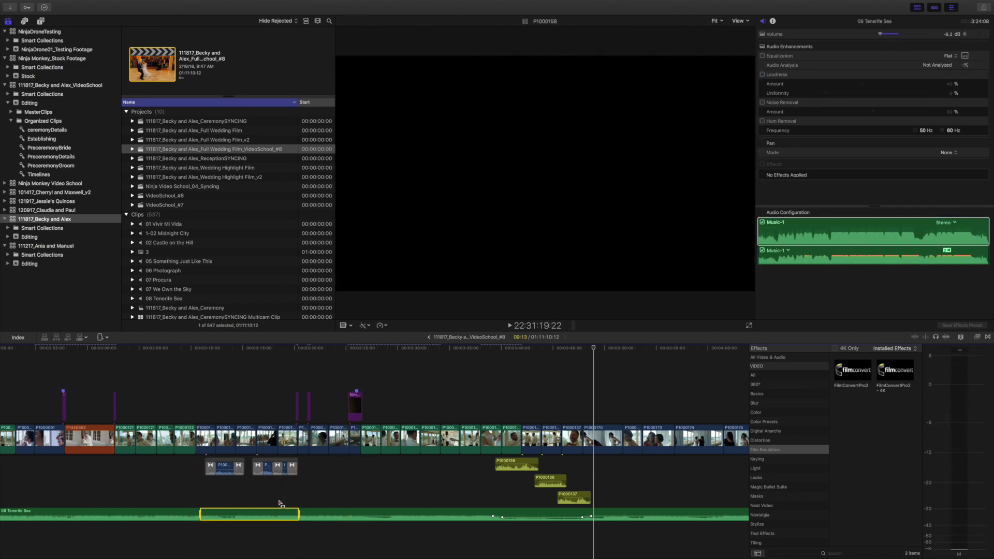
key(/)
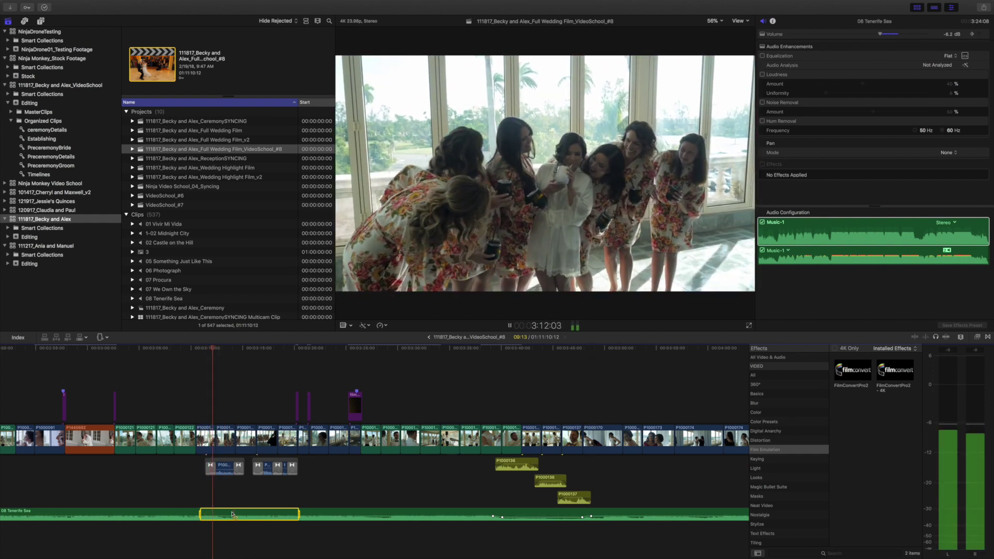
Lower the selected range of the 08 Tenerife Sea track to about -30 dB while playing it back
key(space)
key(XF86AudioLowerVolume)
key(/)
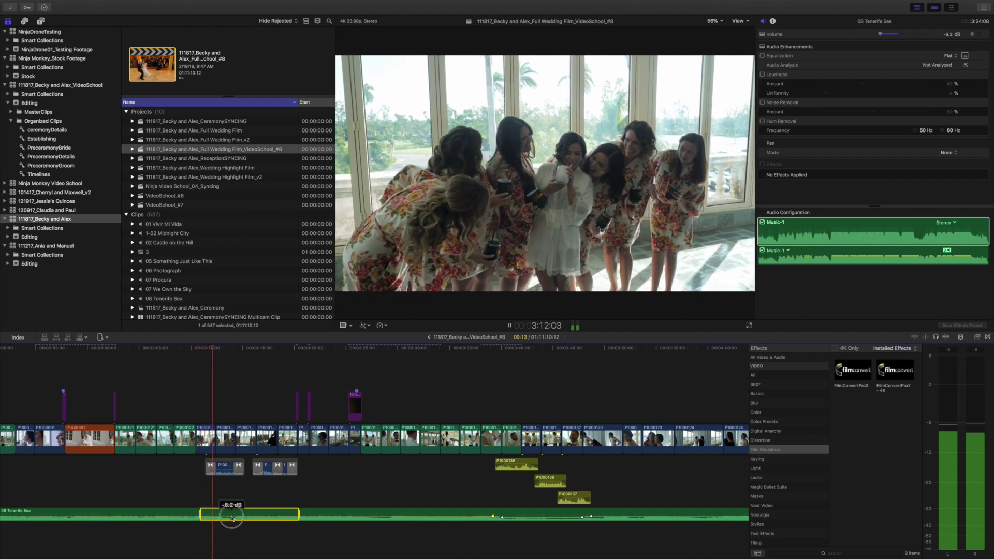
drag(231, 518, 231, 520)
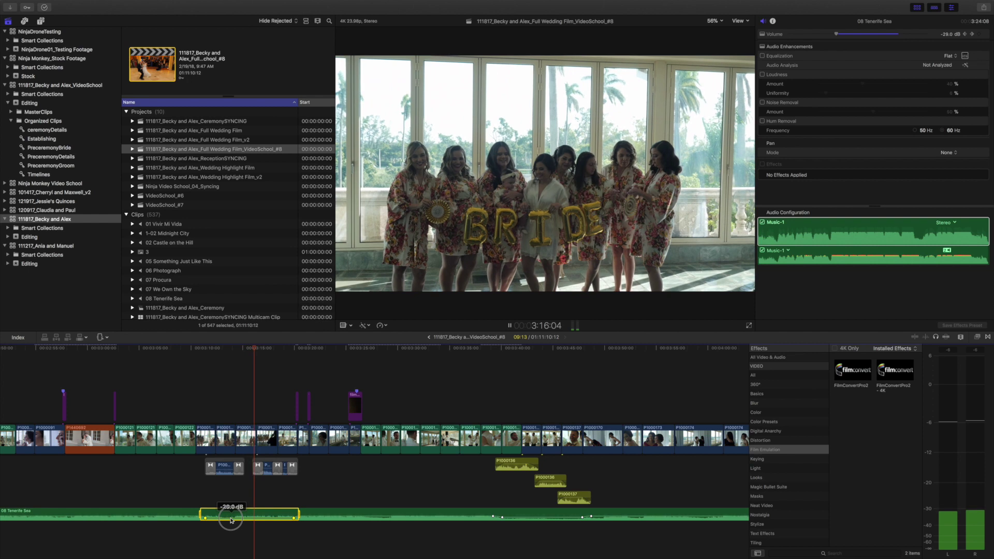
drag(231, 520, 232, 521)
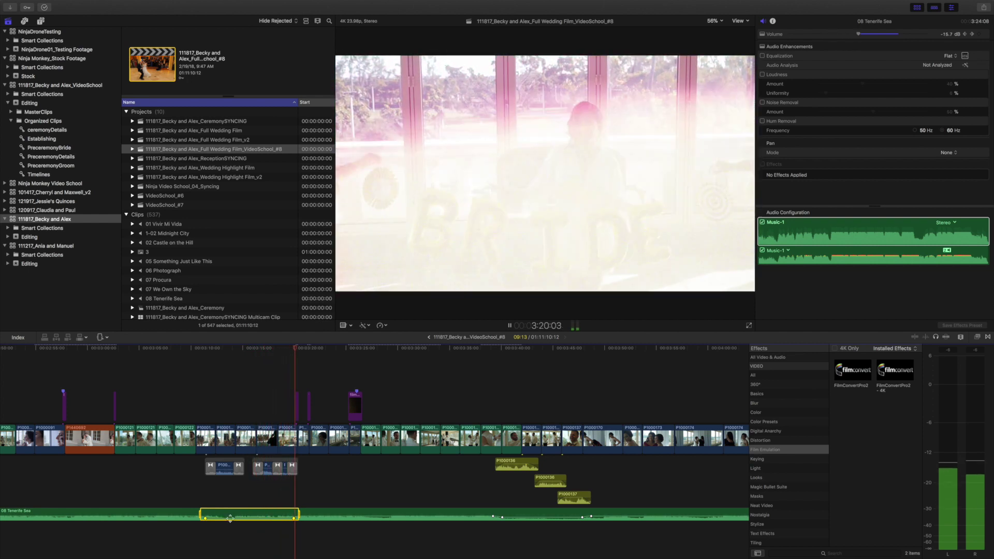
Play the bridesmaids' section from about 3:12 through the music's return to check the ducked level and ending fade
click(253, 373)
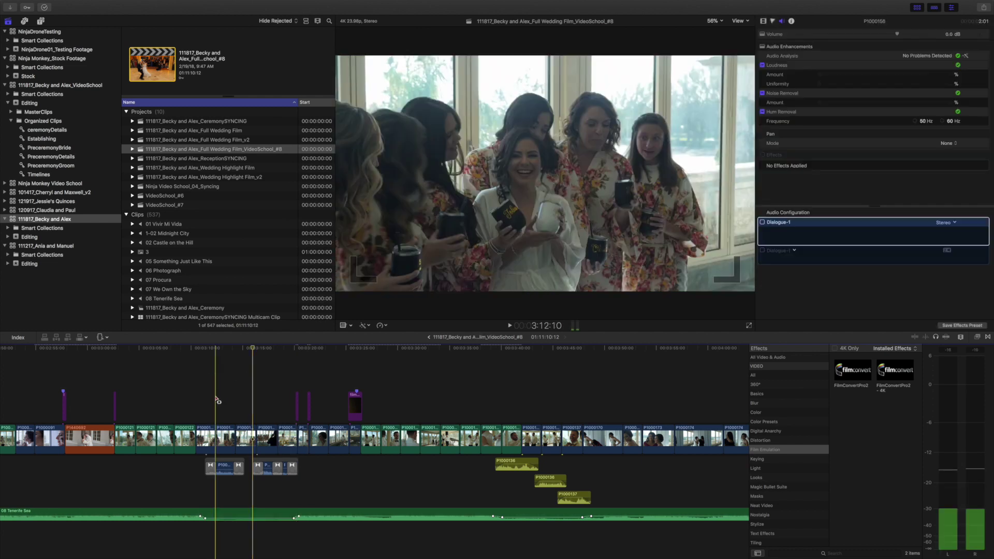
key(space)
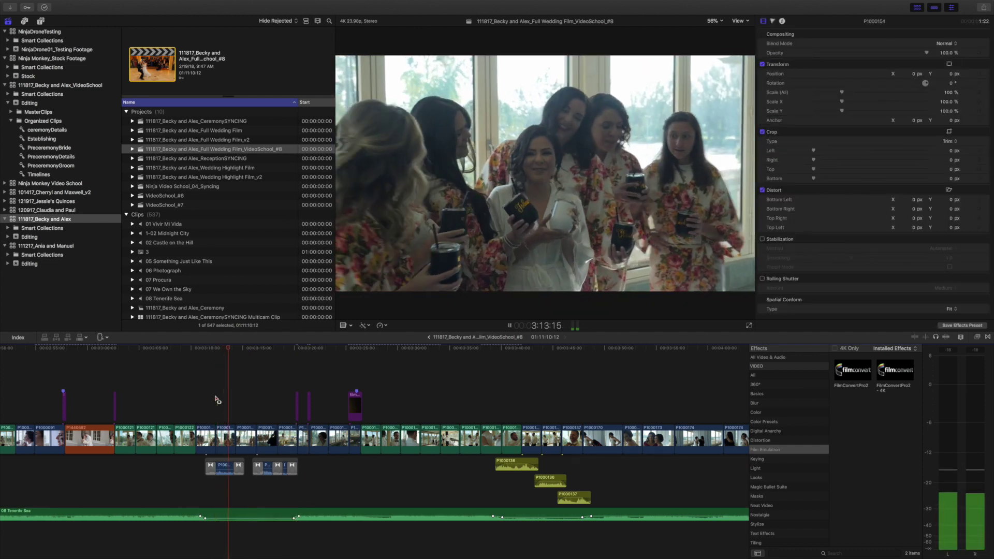
key(space)
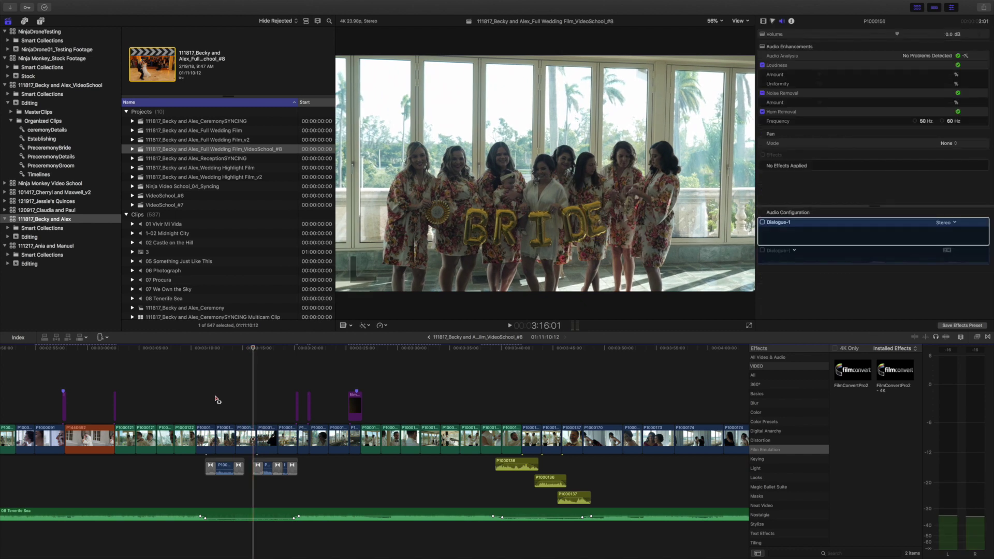
key(space)
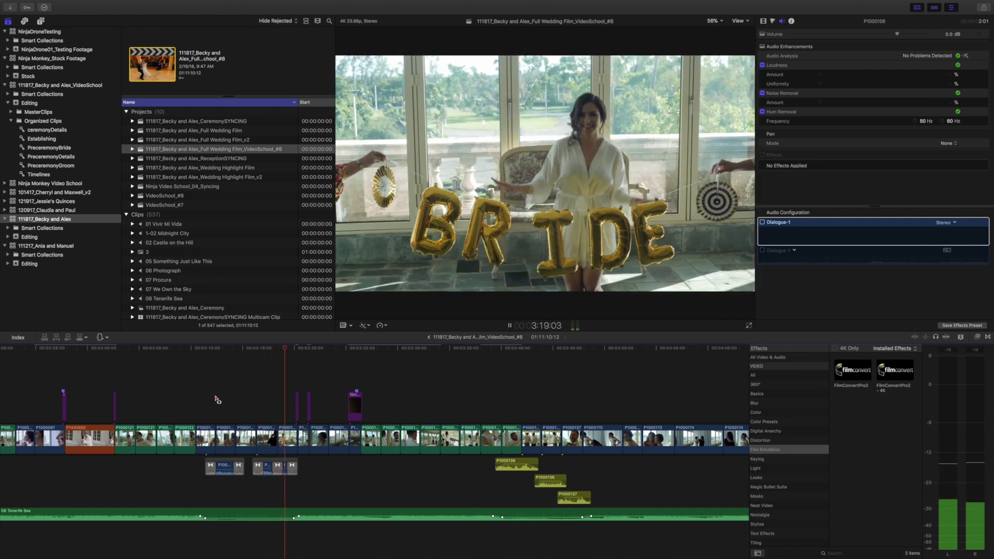
key(space)
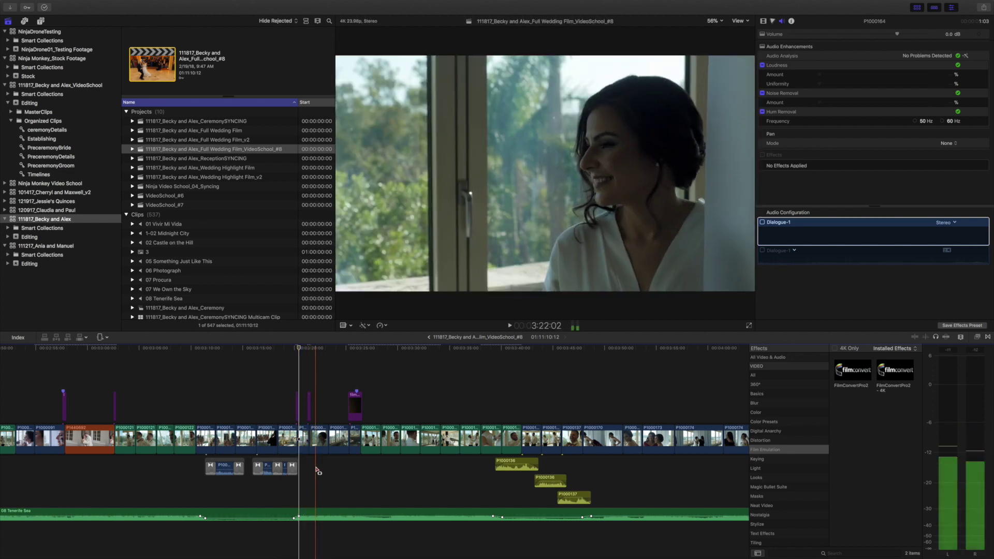
Move the lower keyframe of the music's ending fade-up earlier, to about 3:19, for a more gradual rise
key(XF86AudioMute)
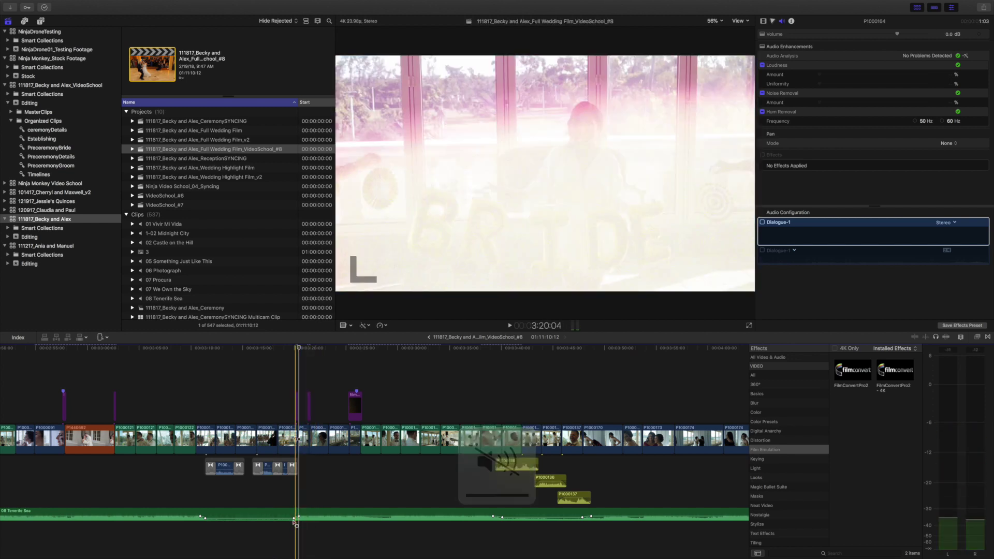
key(super+equal)
key(super+equal)
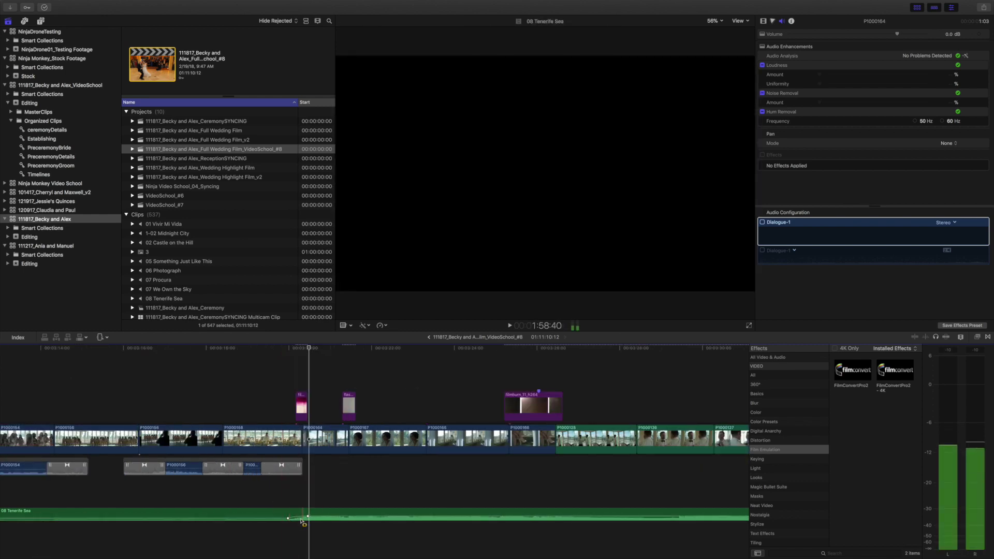
click(289, 520)
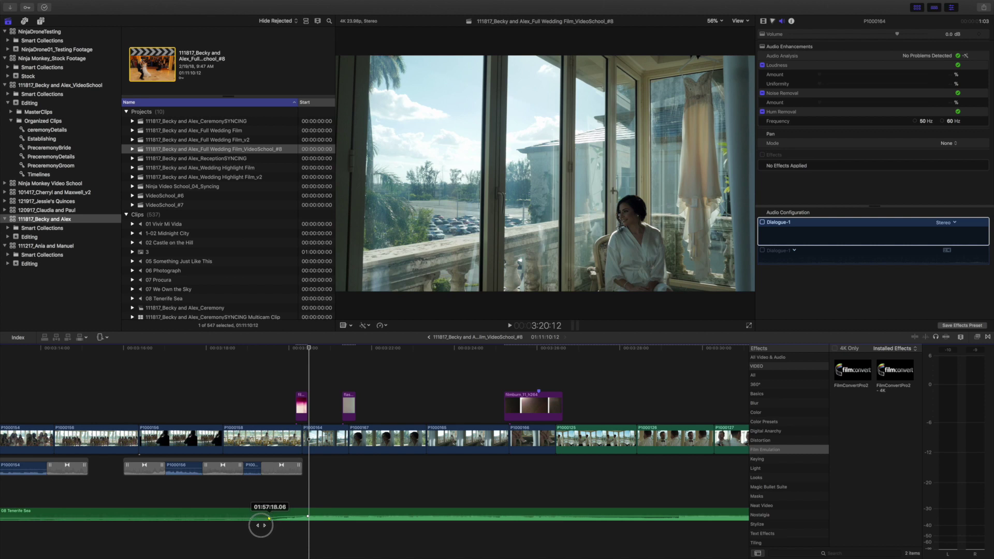
Play from about 3:16 into the seated bride shot to check the lengthened music fade-up
key(space)
click(150, 395)
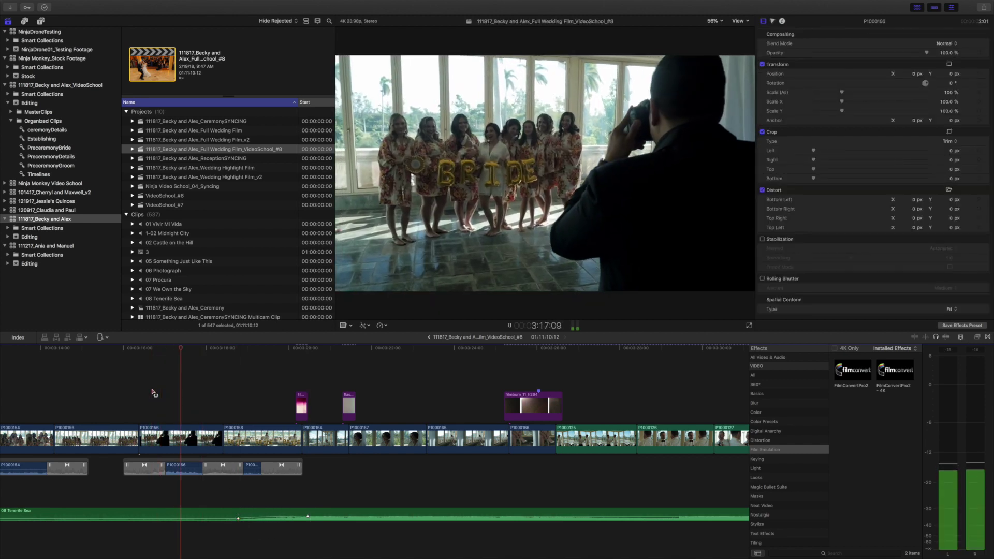
key(space)
key(XF86AudioLowerVolume)
key(space)
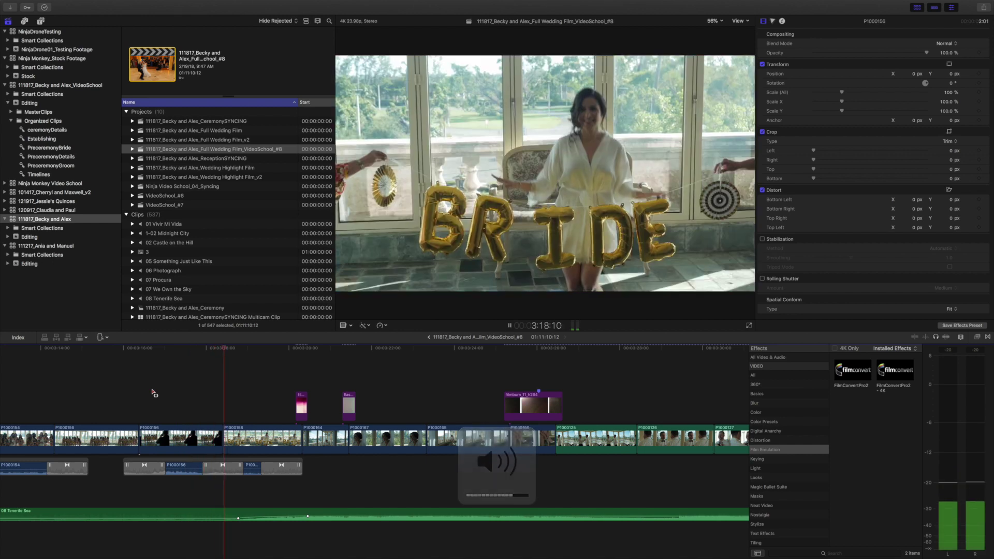
key(space)
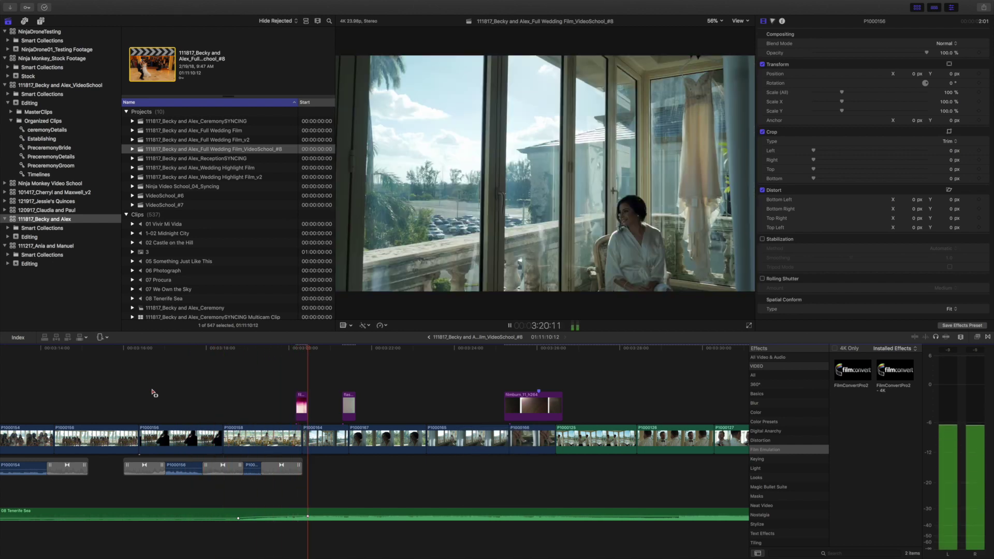
Move the fade-up's upper keyframe later to about 3:21:15, keeping it at -6.2 dB, and play the transition
drag(308, 516, 360, 516)
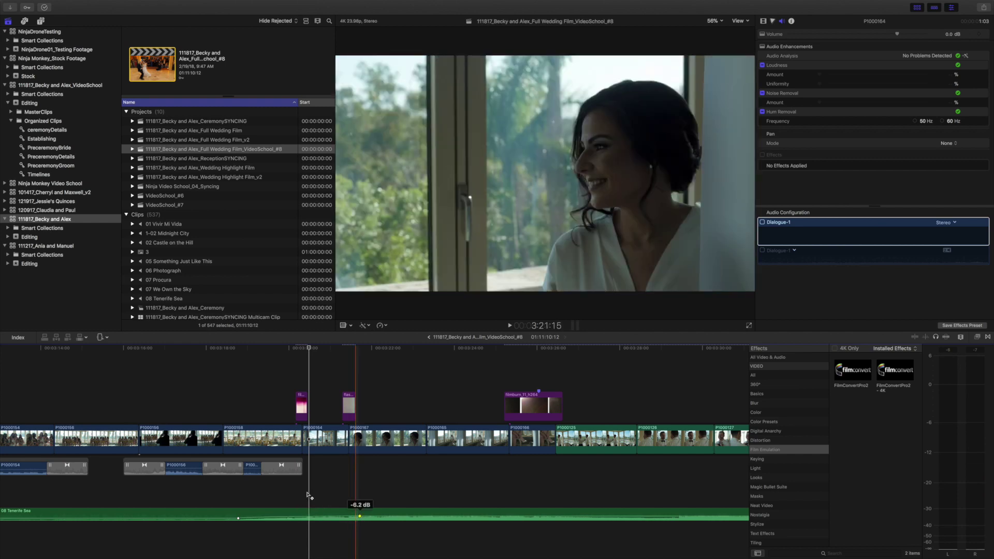
click(196, 394)
key(space)
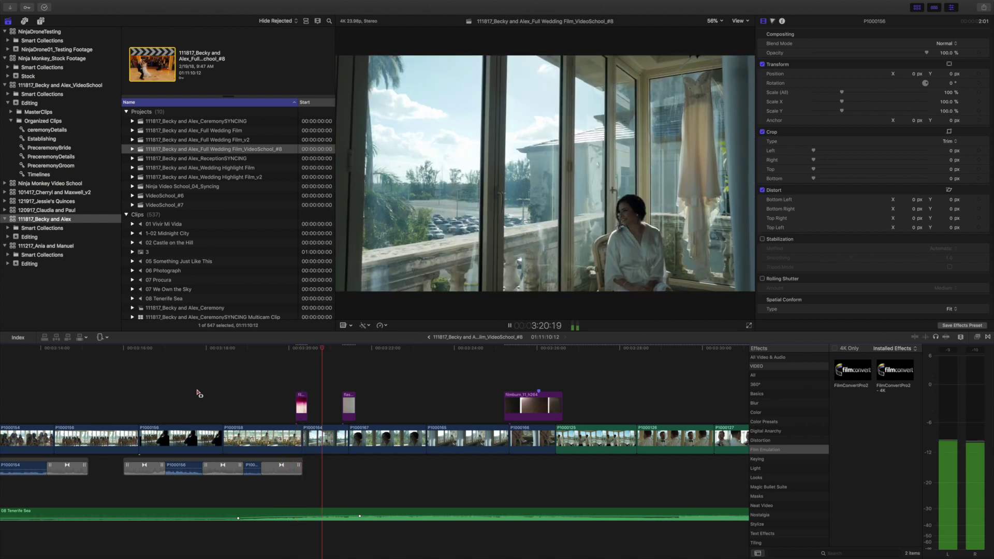
key(space)
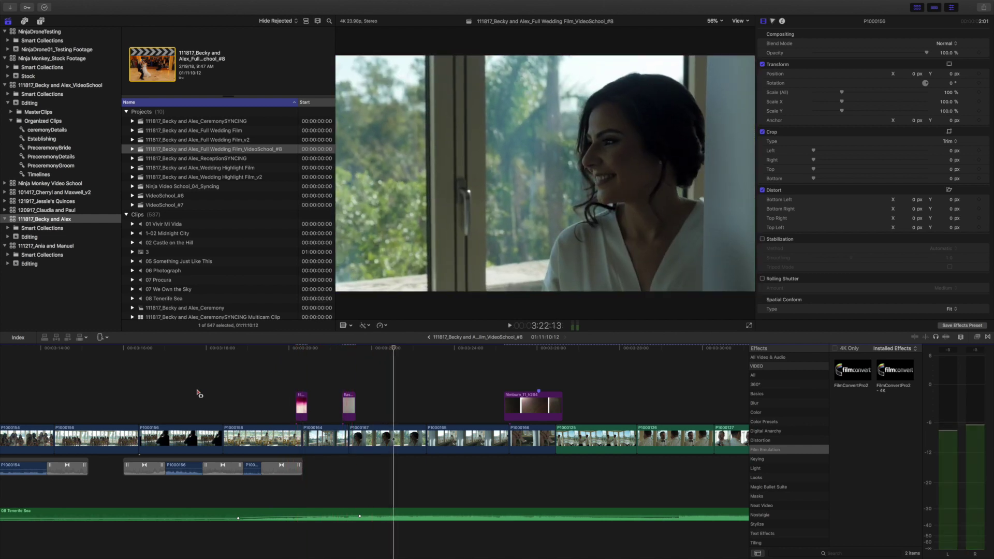
Reposition the lower keyframe of the music's fade-down to about 3:12, near the start of the first natural-sound clip
scroll(196, 393, left, 10)
drag(228, 516, 262, 518)
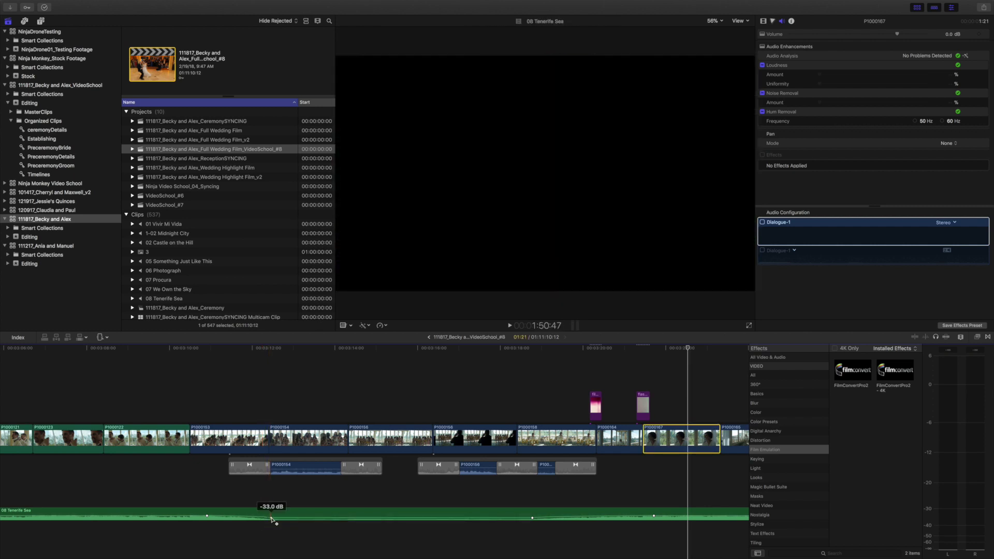
click(272, 519)
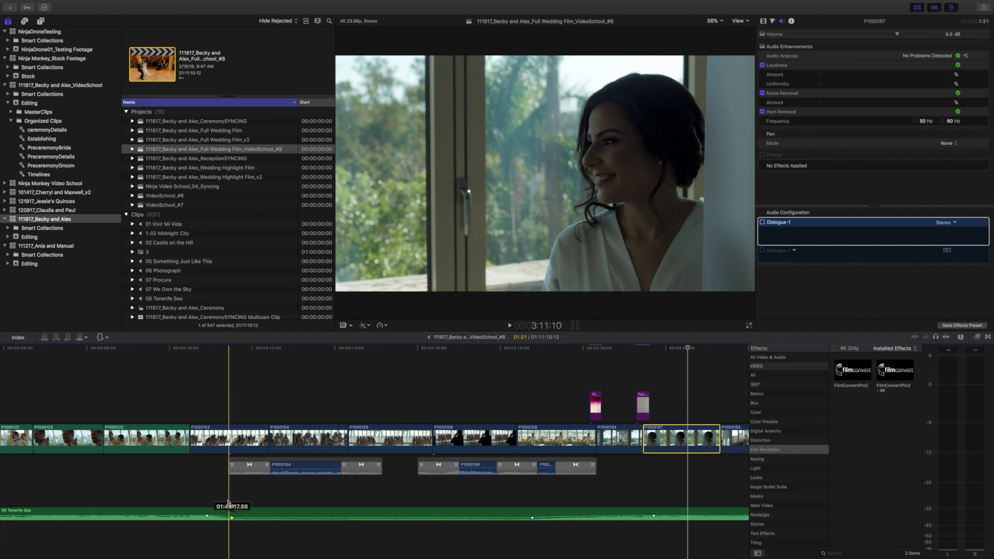
drag(233, 519, 256, 520)
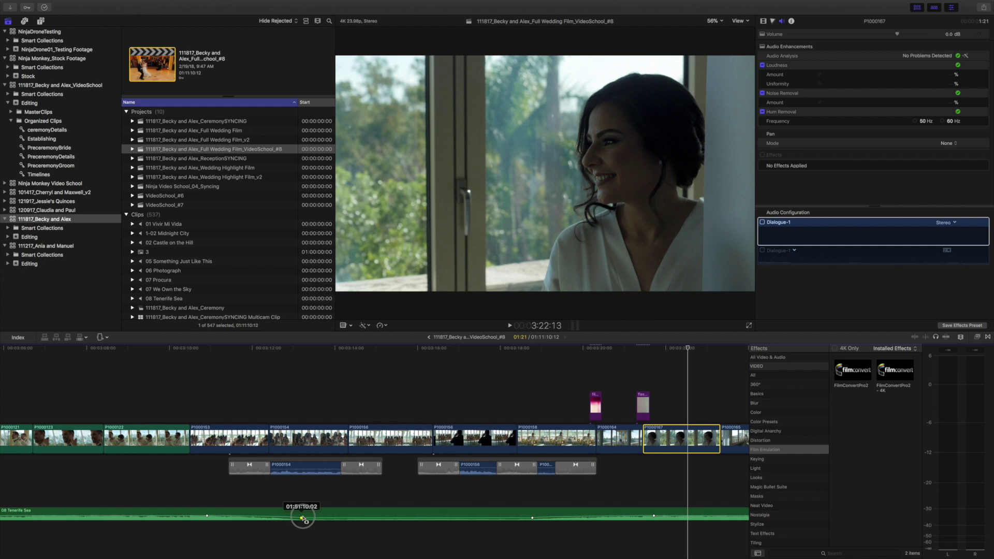
drag(264, 517, 261, 519)
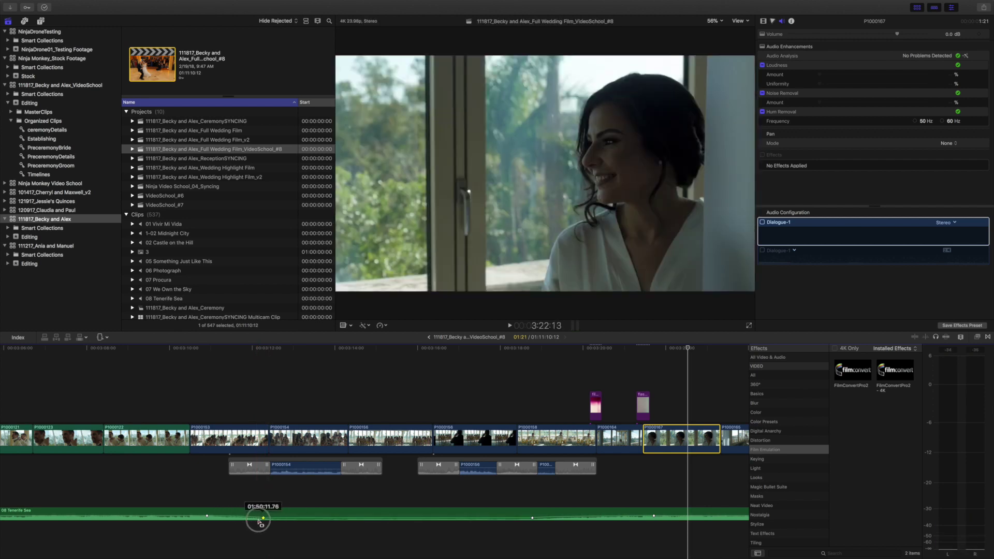
Move the lower keyframe of the music's fade-down to about 3:12:20 and play into the first natural-sound clip
drag(247, 519, 270, 519)
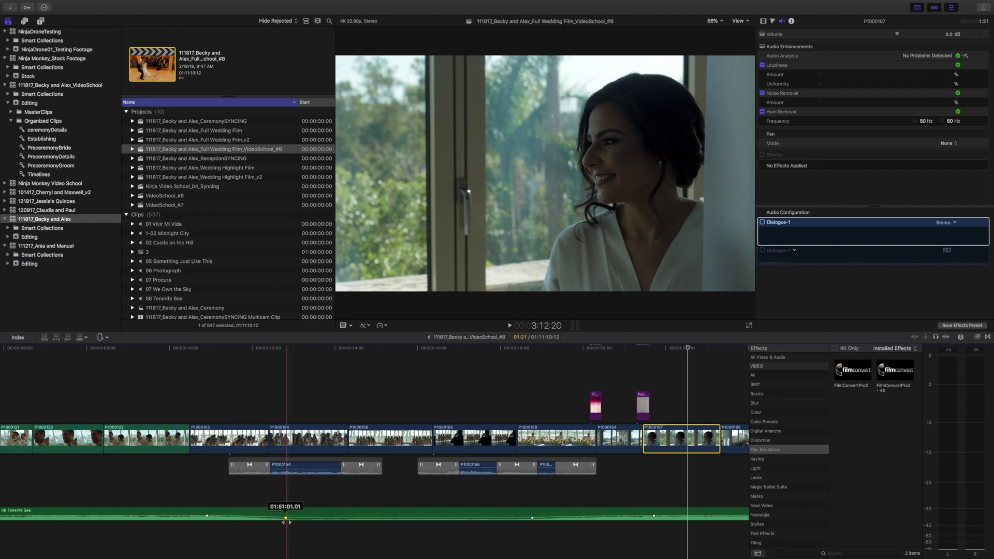
drag(285, 519, 286, 519)
key(space)
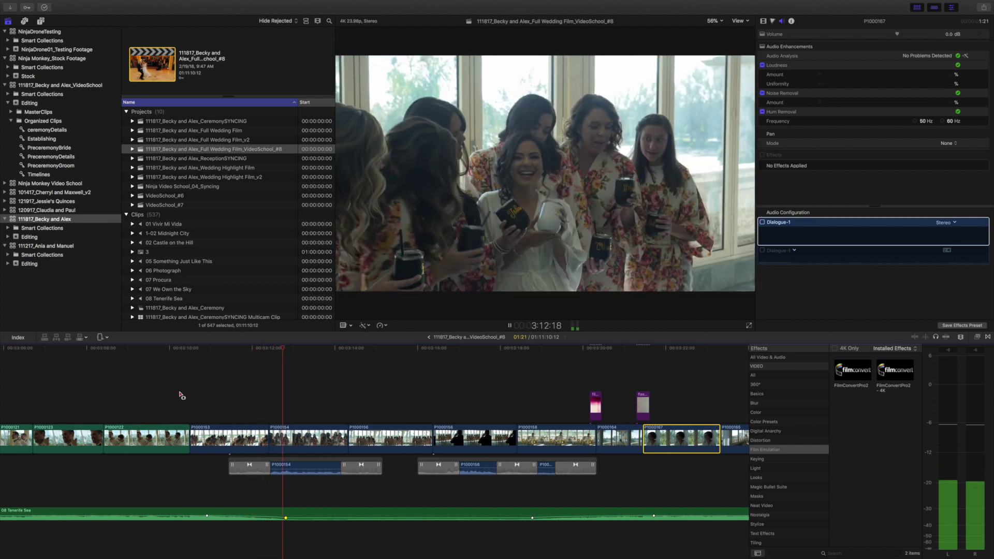
key(space)
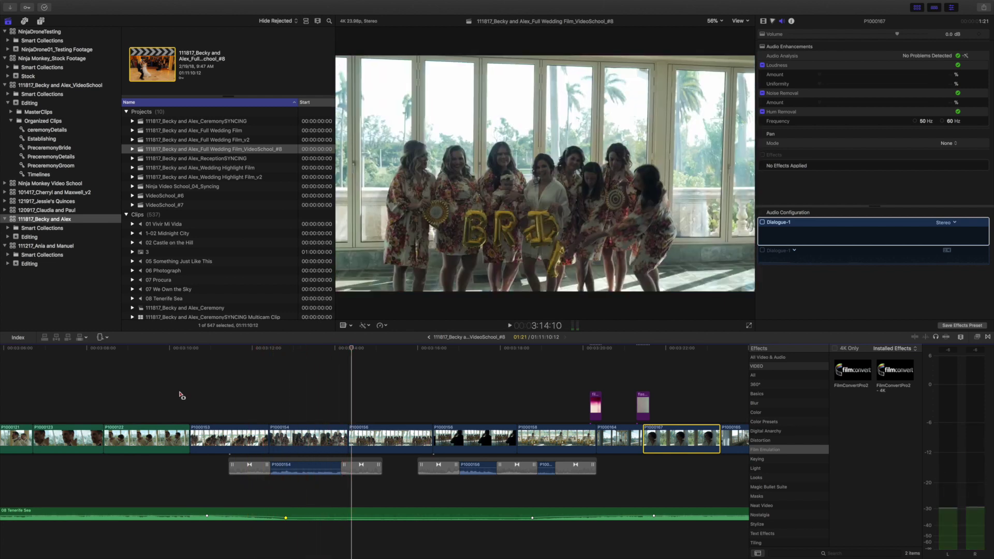
Move the upper keyframe of the music's fade-down earlier, to about 3:10, and play the longer fade through the bridesmaids' shots
click(207, 517)
drag(207, 516, 179, 516)
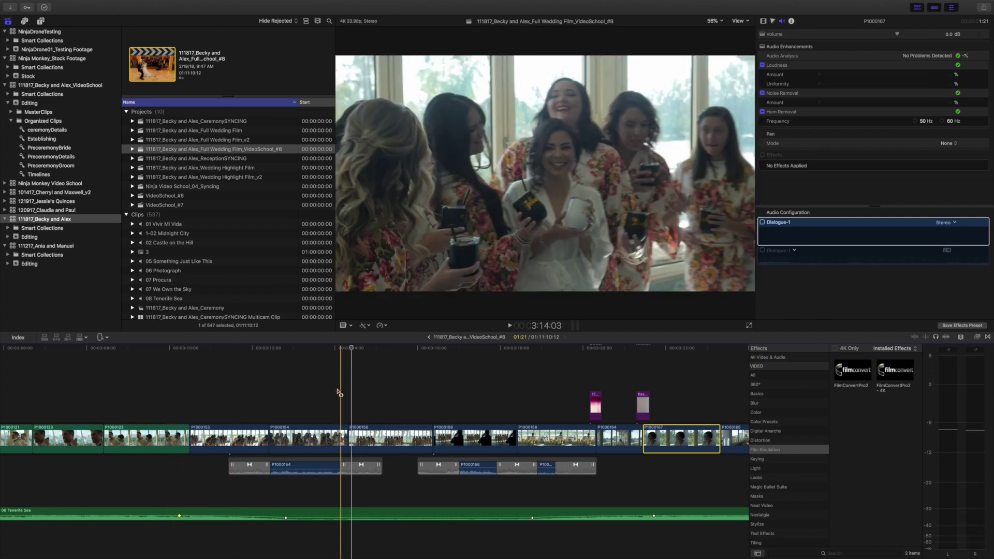
key(super+minus)
key(super+minus)
key(XF86AudioRaiseVolume)
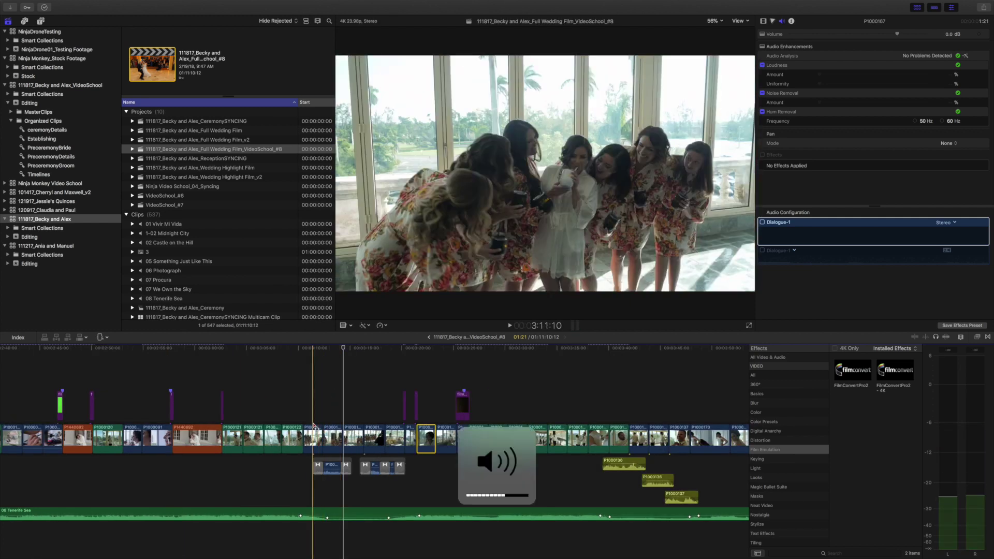
key(space)
click(299, 420)
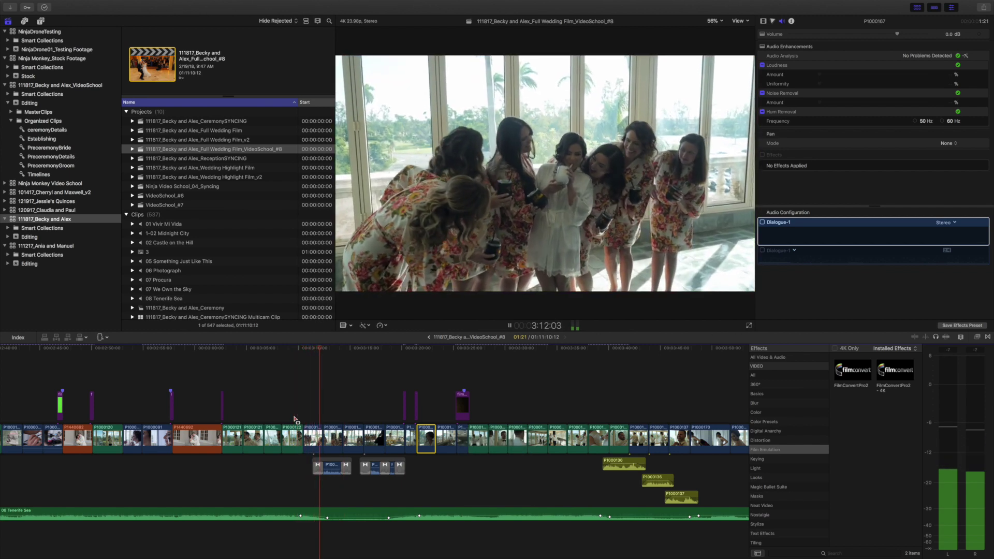
key(space)
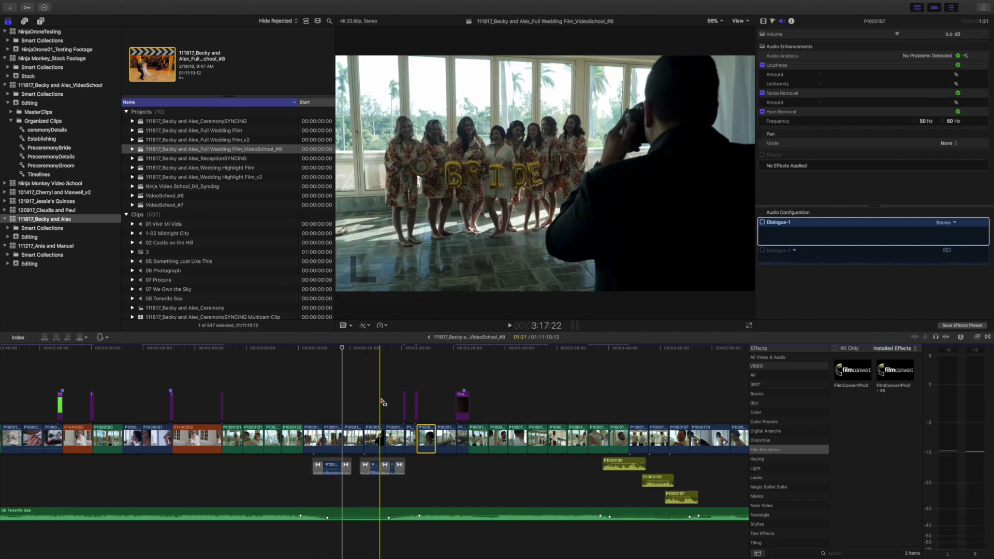
Review the full extent of the film timeline, including the ceremony and reception sections after the edited preparation footage
key(super+minus)
key(super+minus)
key(super+minus)
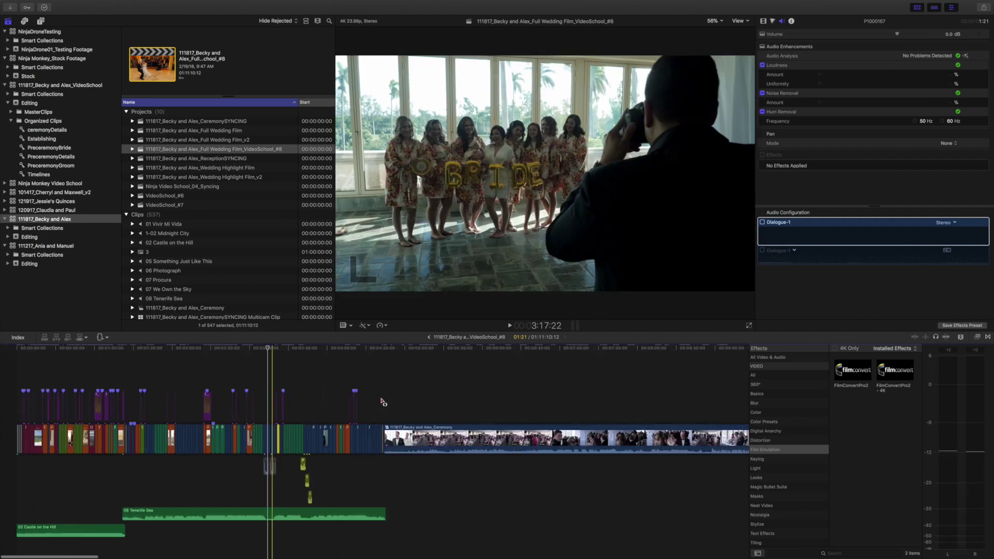
key(super+minus)
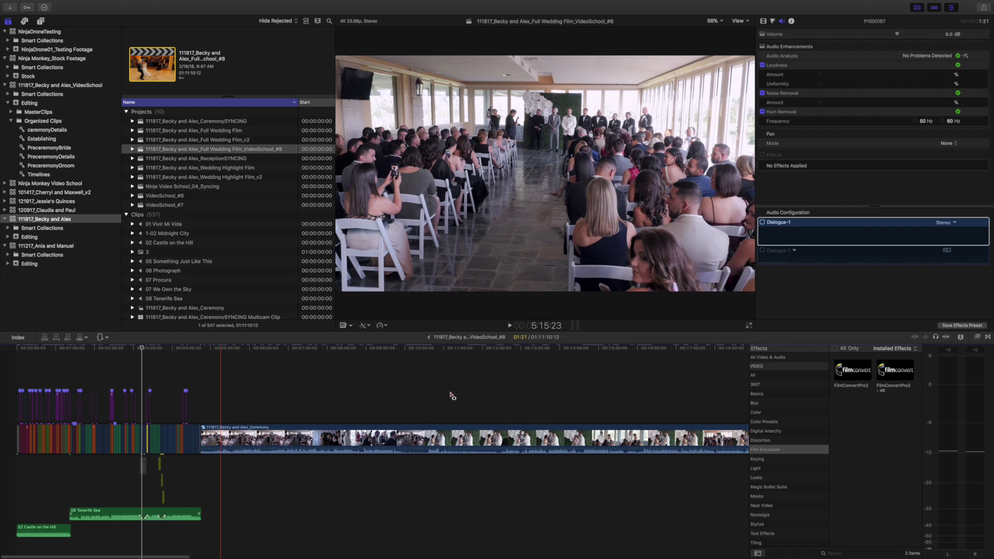
key(super+minus)
key(super+minus)
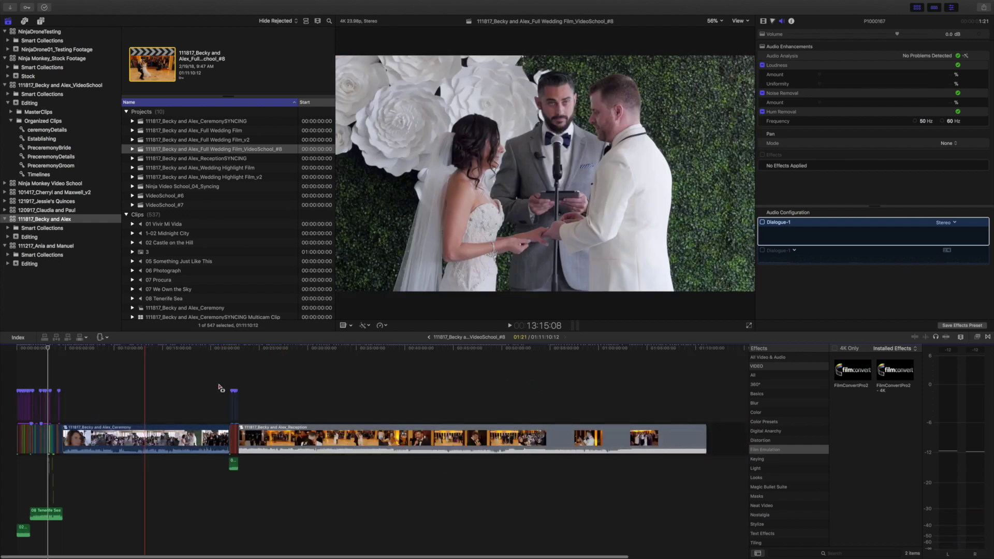
key(super+equal)
key(super+equal)
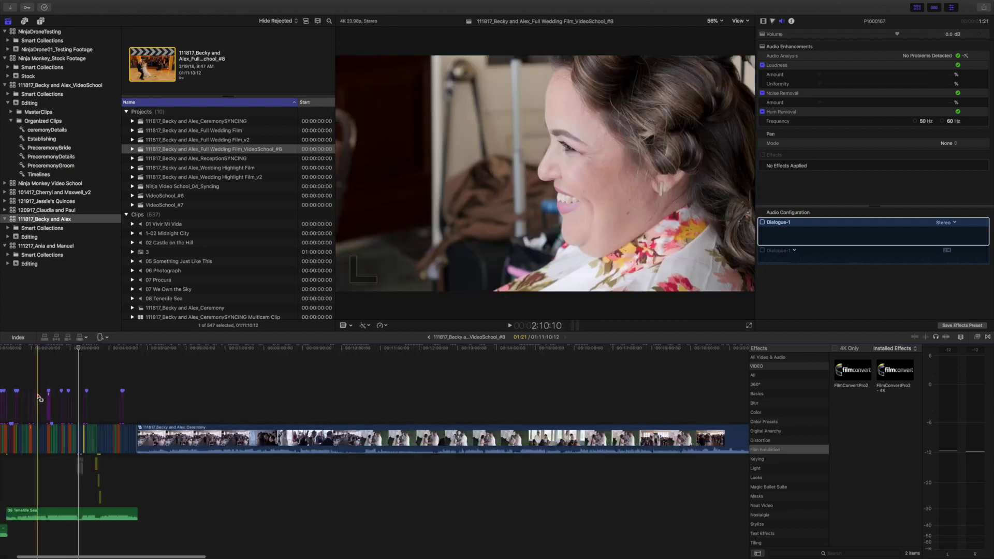
key(super+equal)
key(super+equal)
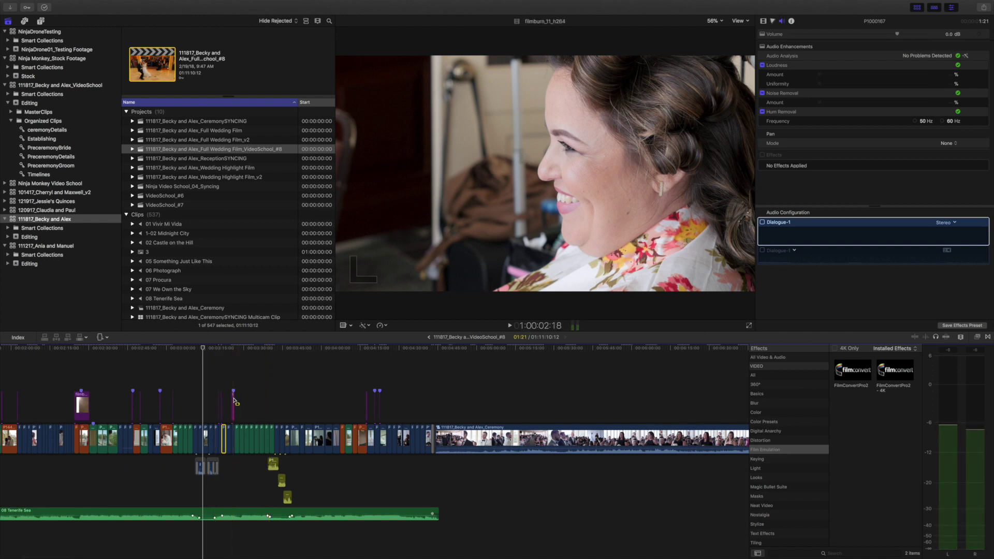
key(XF86AudioMute)
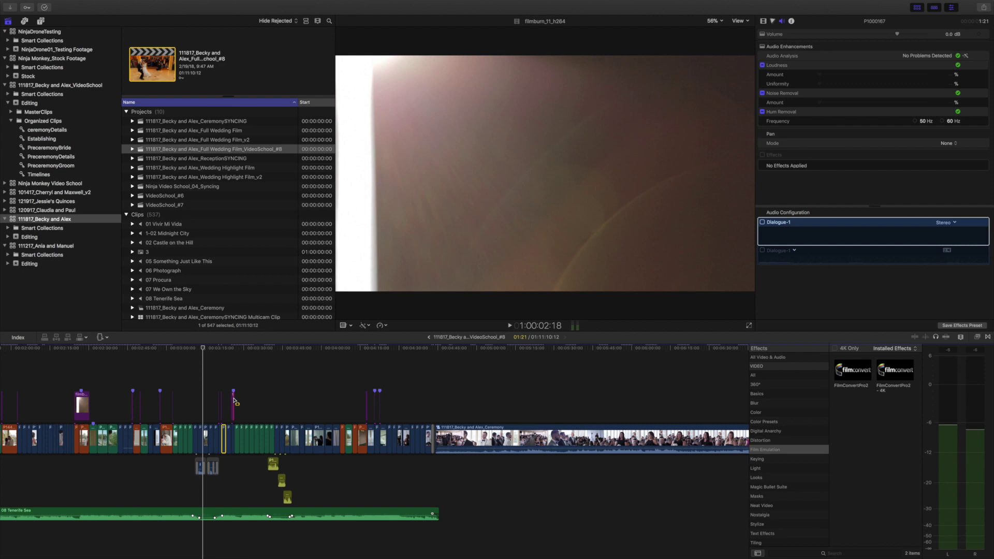
Return to the opening montage of the film and place the playhead at about 22:11 on the backlit bride shot
scroll(233, 400, left, 10)
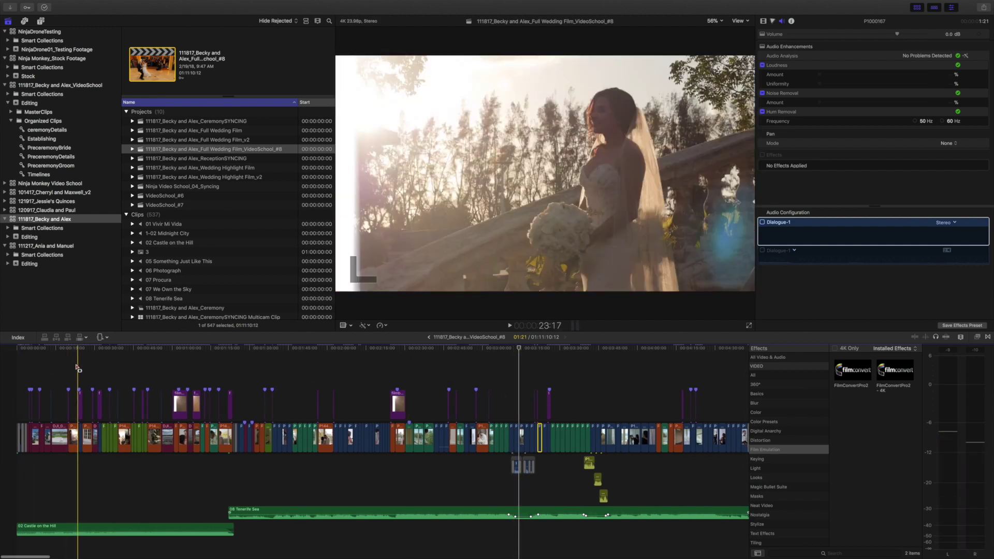
key(super+equal)
key(super+minus)
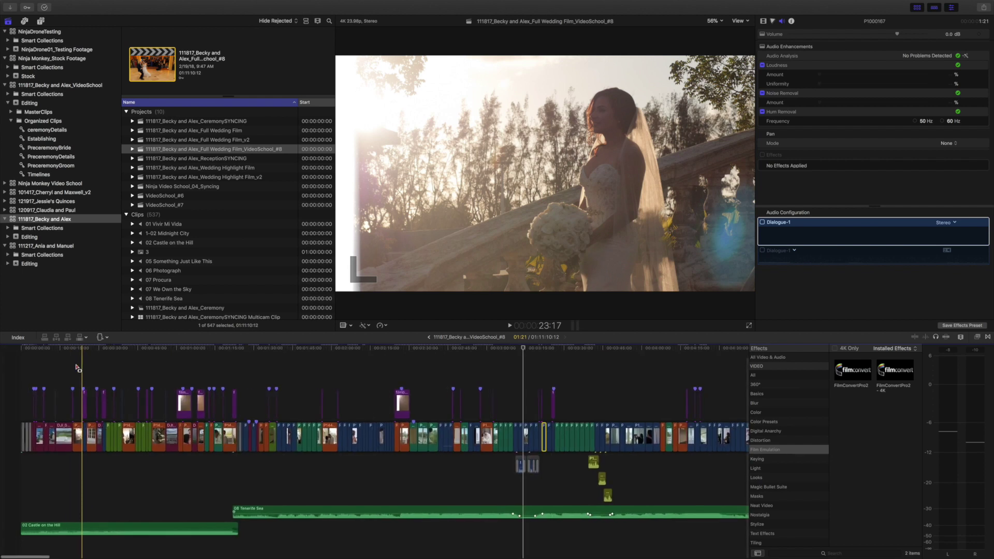
key(super+equal)
key(super+equal)
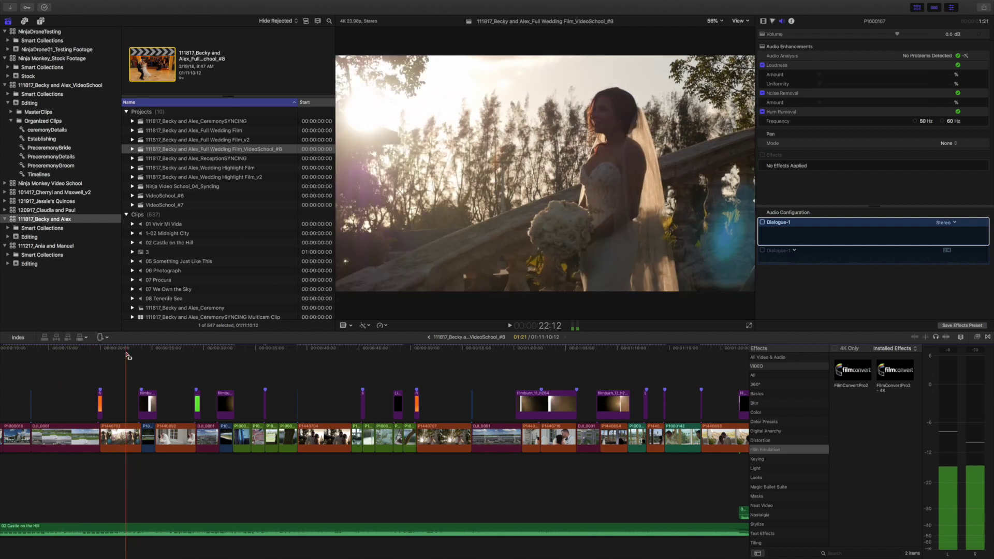
click(126, 354)
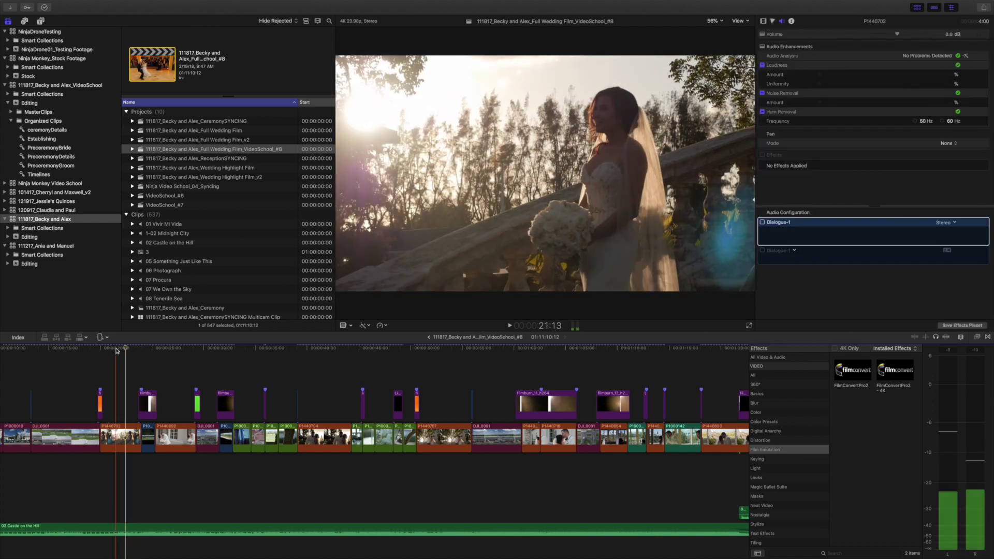
Preview clips P1000013 to P1000015 in the Organized Clips folder and switch the browser to filmstrip view
click(43, 120)
click(150, 129)
click(156, 140)
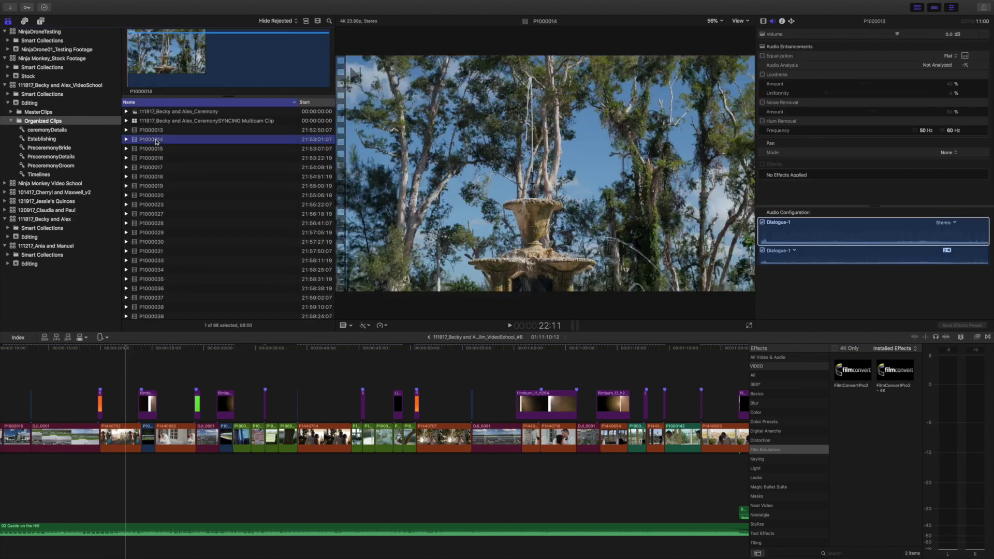
click(151, 149)
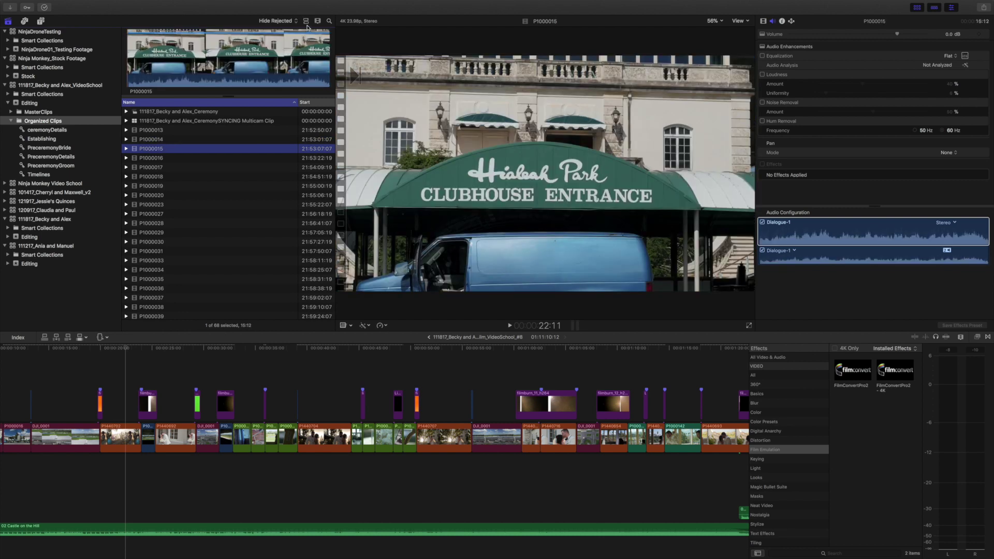
click(306, 21)
Examine color card clips P1000021 and P1000032 in the MasterClips folder, plus the following clip P1000033
scroll(225, 140, down, 8)
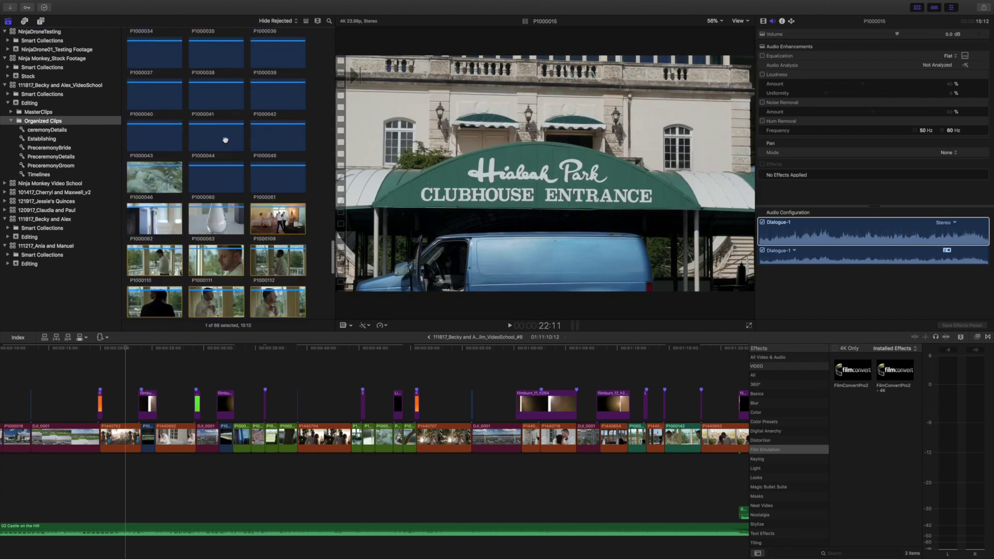
scroll(225, 140, up, 15)
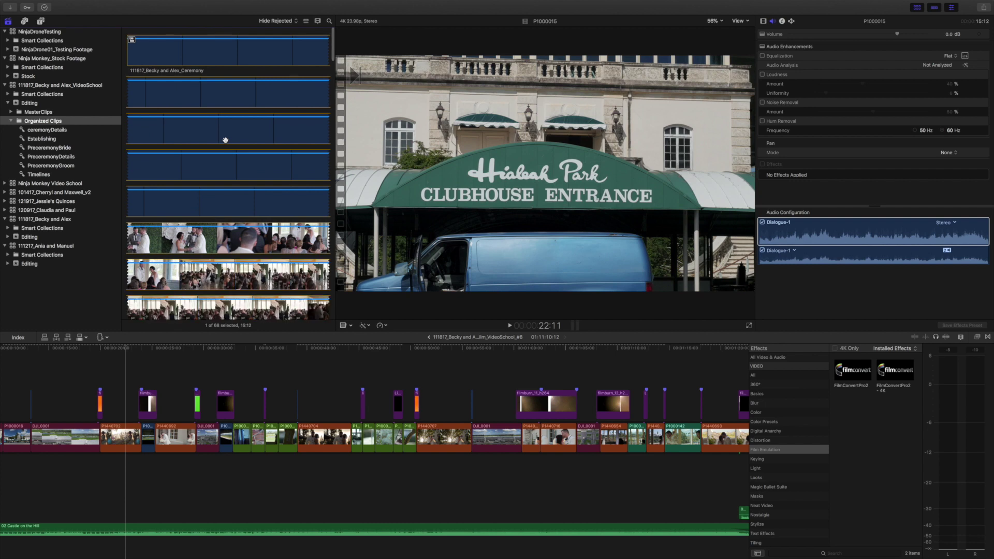
scroll(226, 139, down, 2)
scroll(225, 139, down, 5)
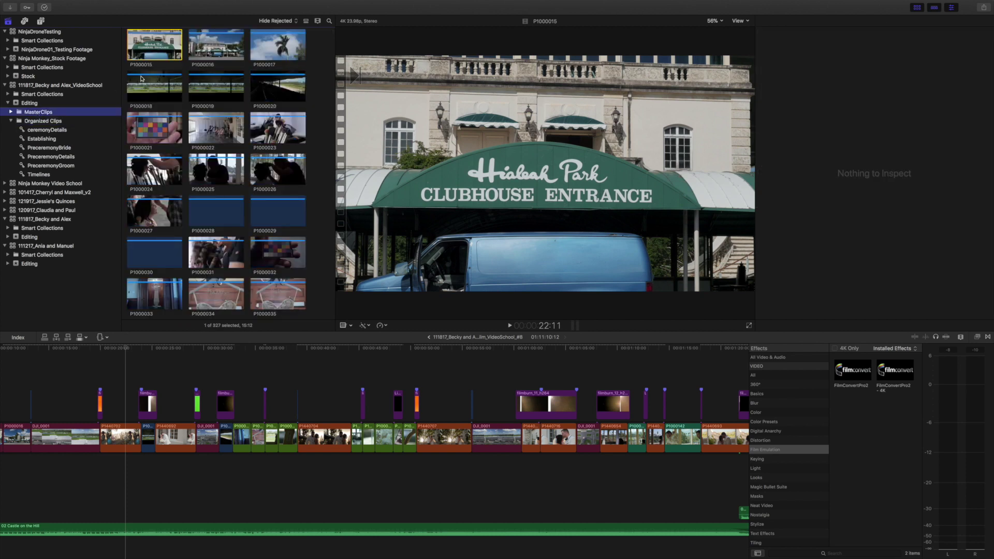
click(153, 125)
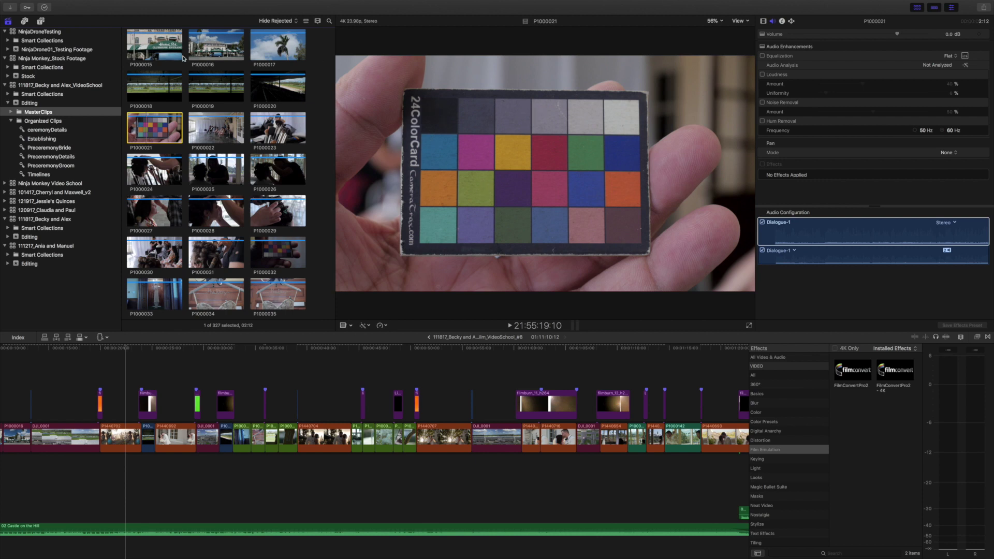
click(277, 263)
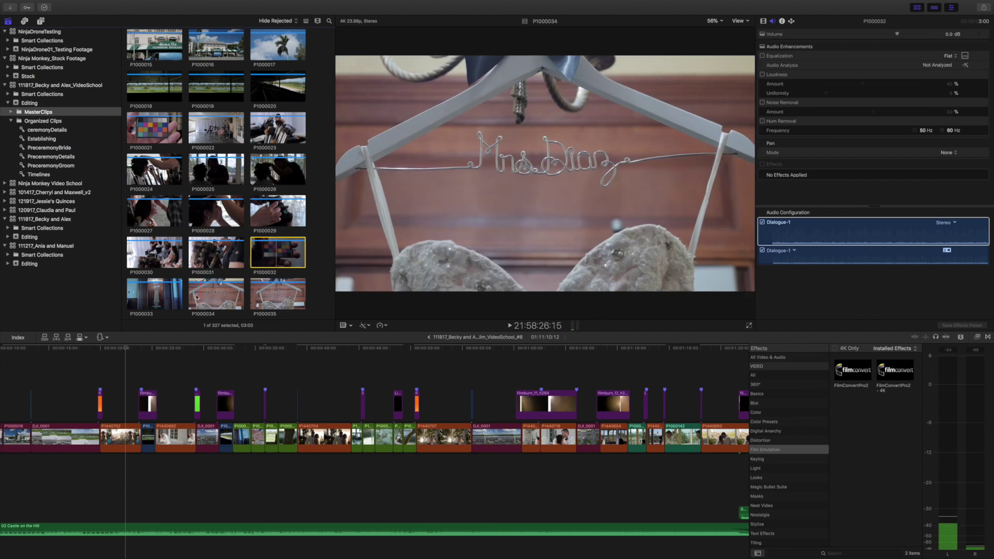
click(150, 301)
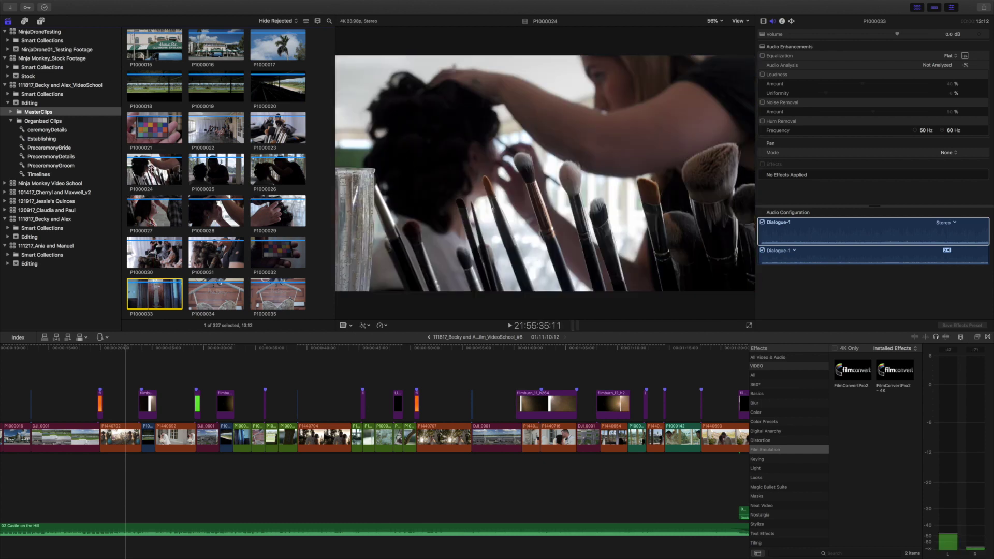
Browse further through the MasterClips preparation footage up to color card clip P1000175 and select it for viewing
scroll(221, 175, down, 5)
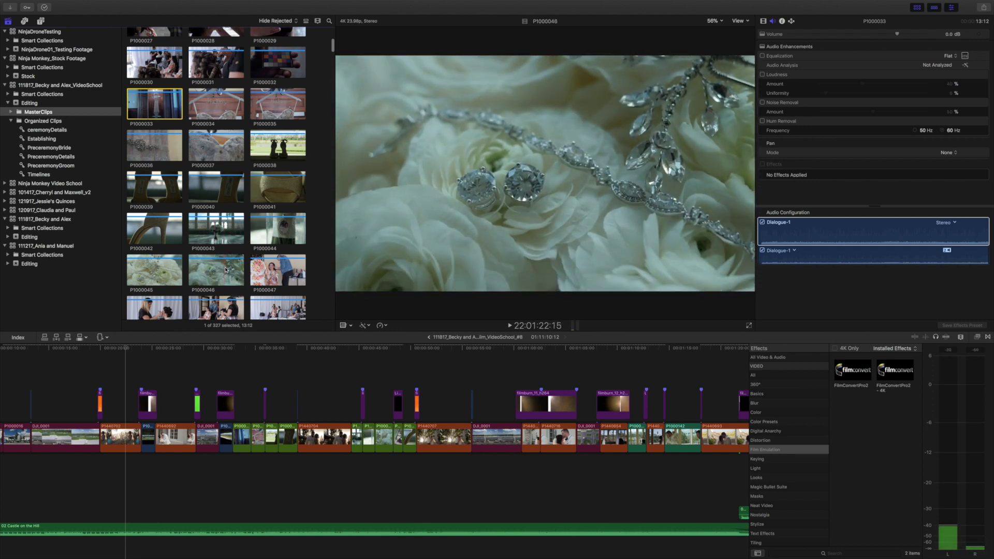
scroll(228, 104, down, 10)
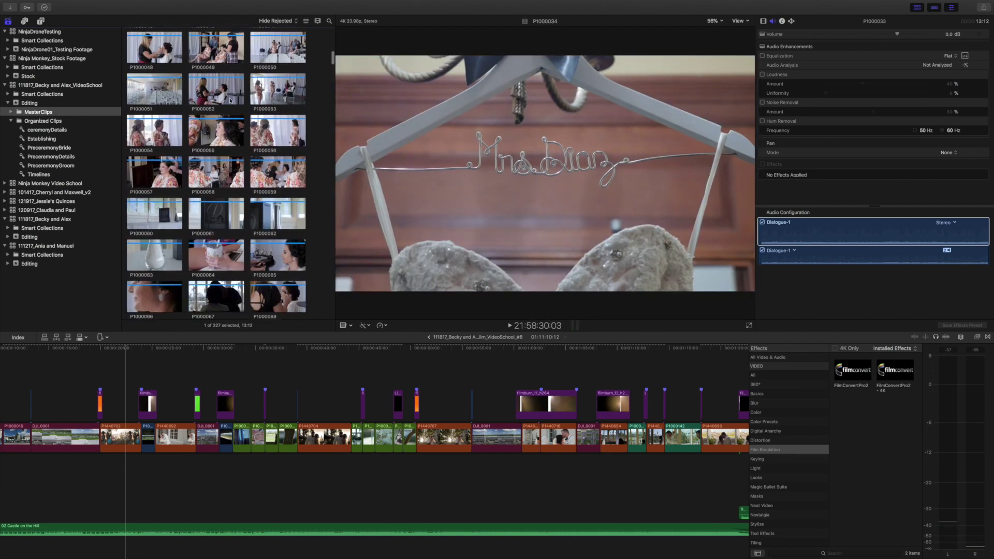
scroll(231, 100, down, 6)
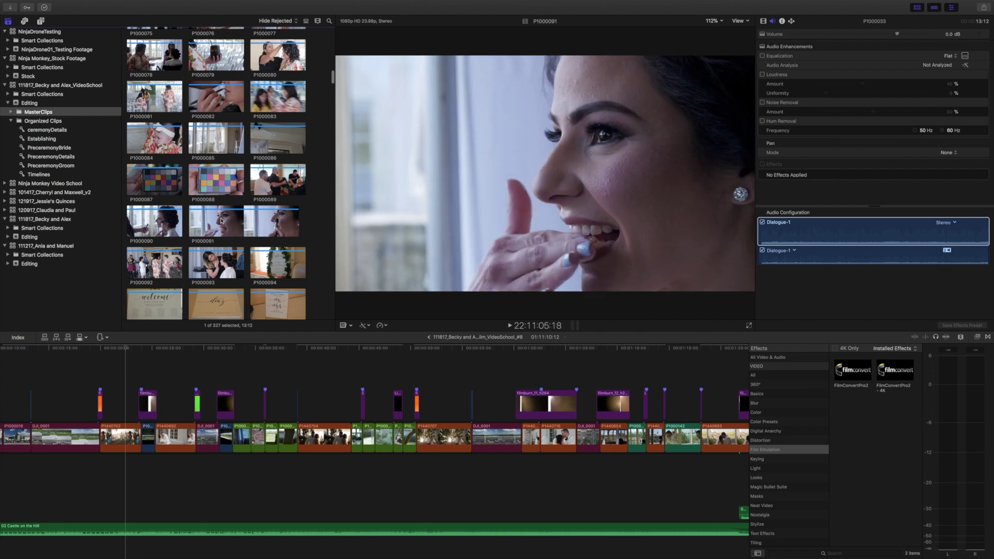
scroll(209, 264, down, 4)
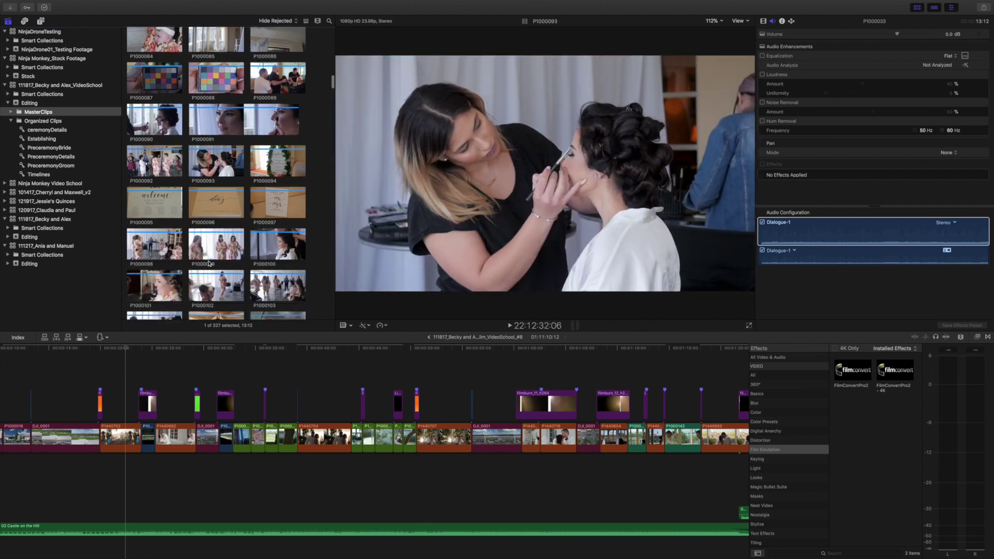
scroll(209, 264, down, 4)
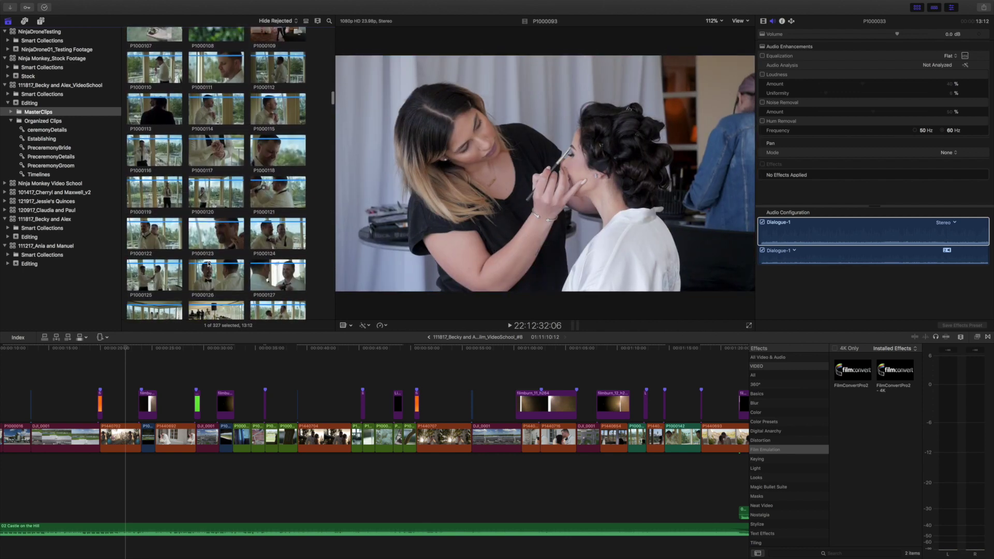
scroll(208, 256, up, 1)
click(211, 148)
scroll(212, 148, down, 5)
scroll(213, 148, down, 10)
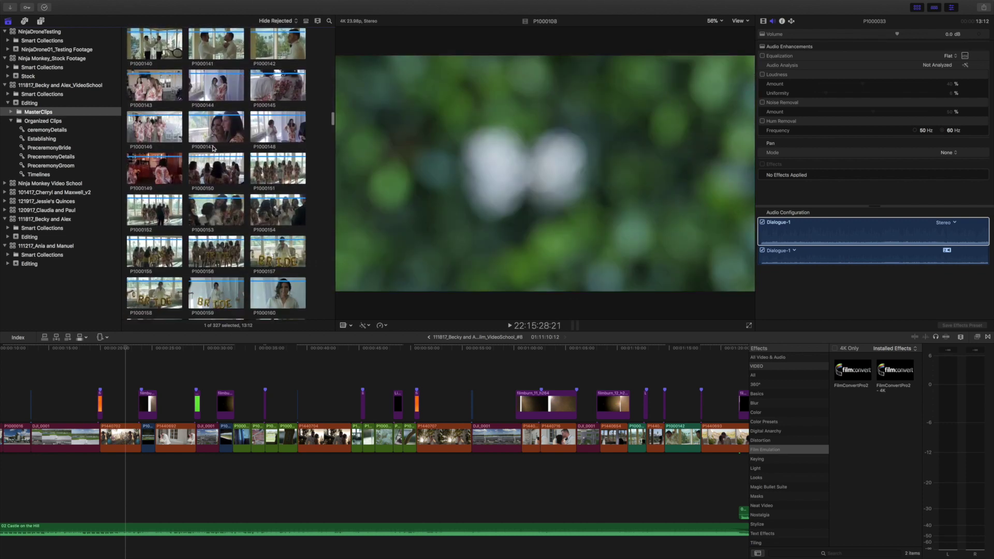
click(277, 153)
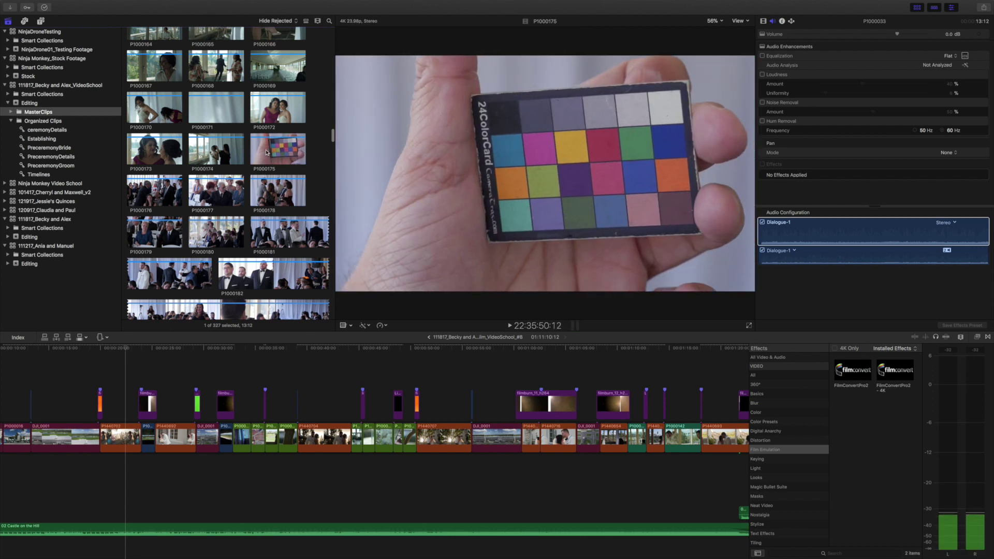
click(292, 150)
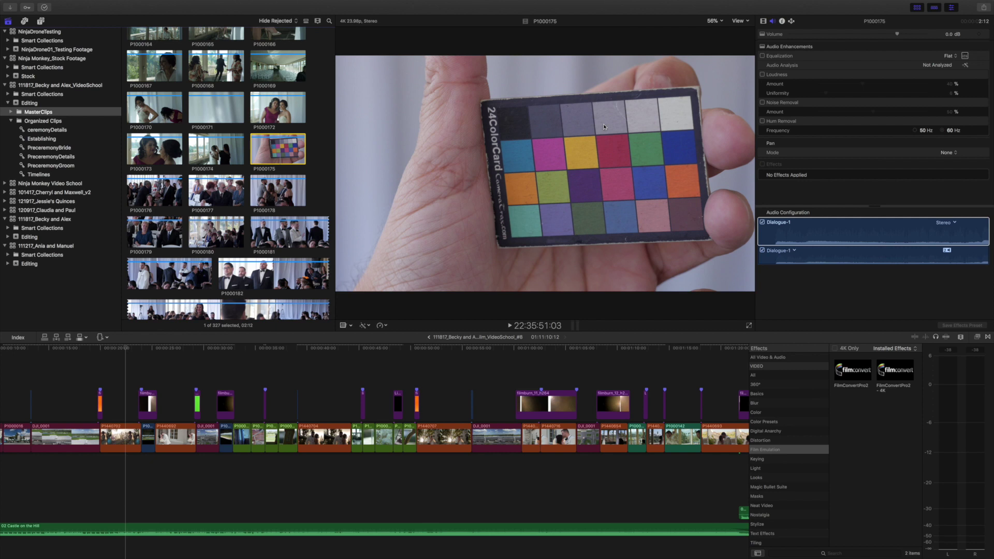
Play the film's opening section from about 59:01 to the close-up of the couple at about 1:04
click(506, 381)
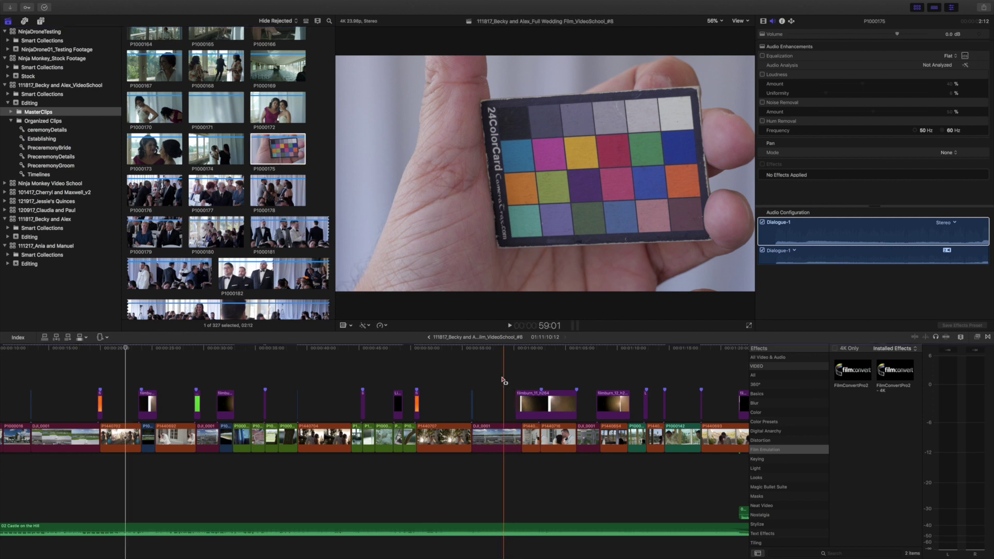
key(space)
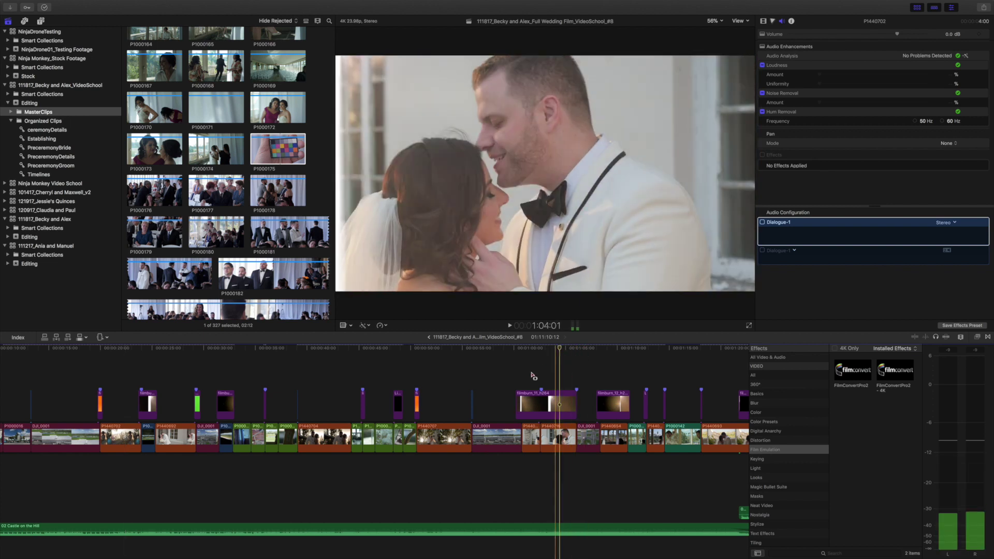
Disable the film burn overlay filmburn_11_h264 above the couple's close-up and check the shot without it
click(556, 399)
click(551, 398)
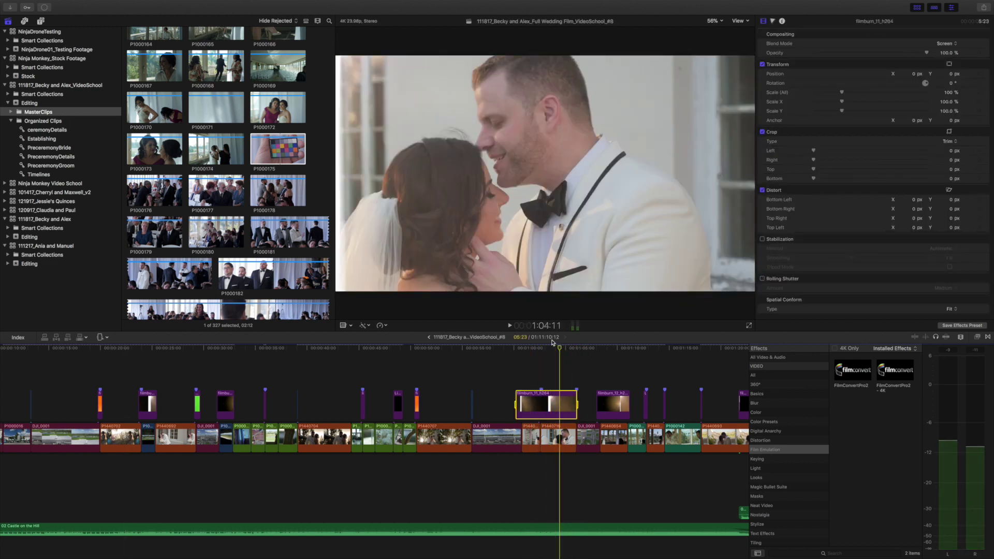
click(544, 421)
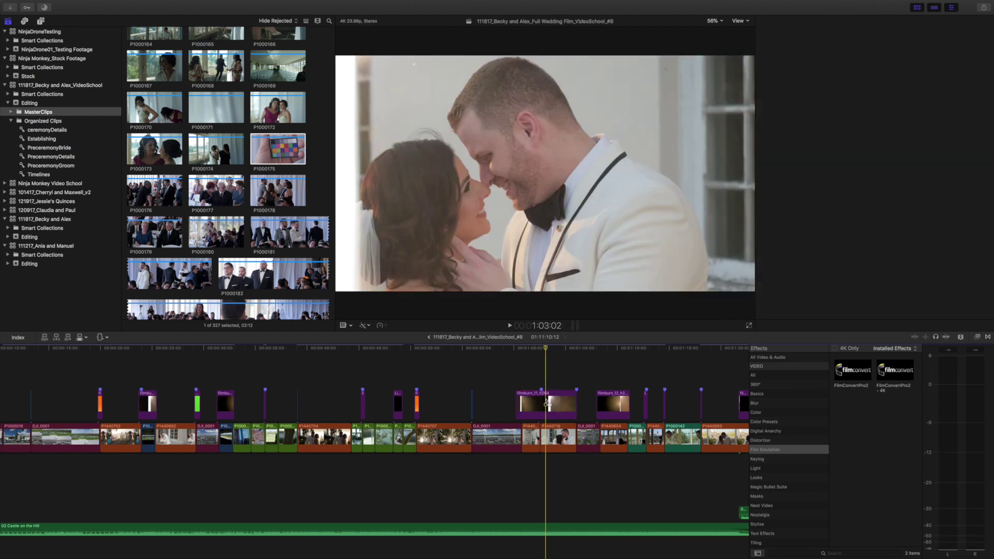
key(v)
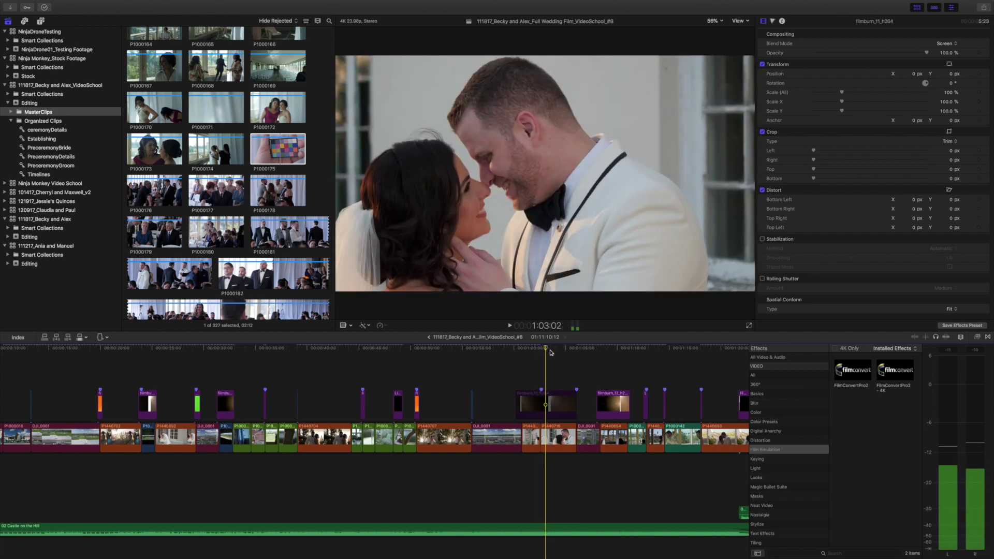
click(561, 350)
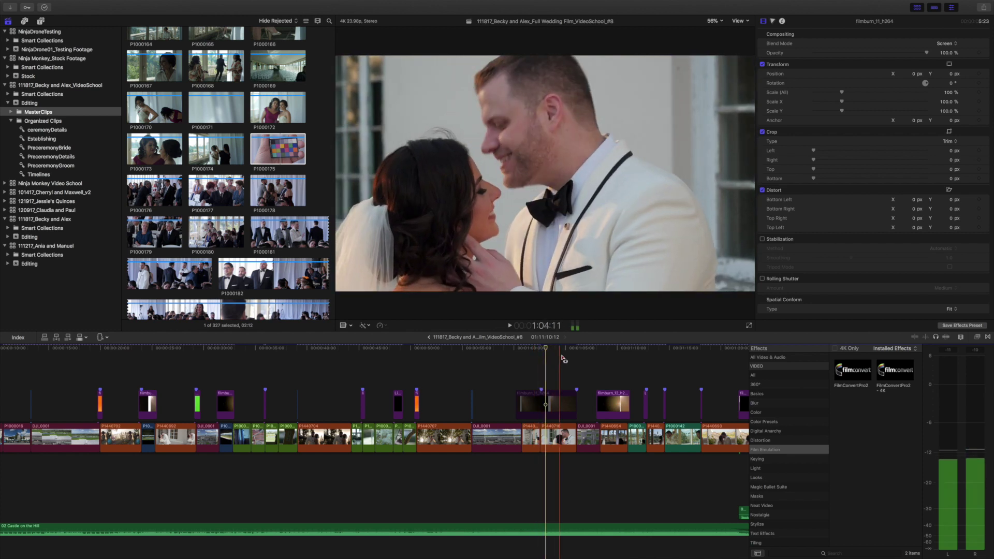
Review the couple's close-up in P1440716 and the wider couple shot before it, with their video properties shown
click(566, 432)
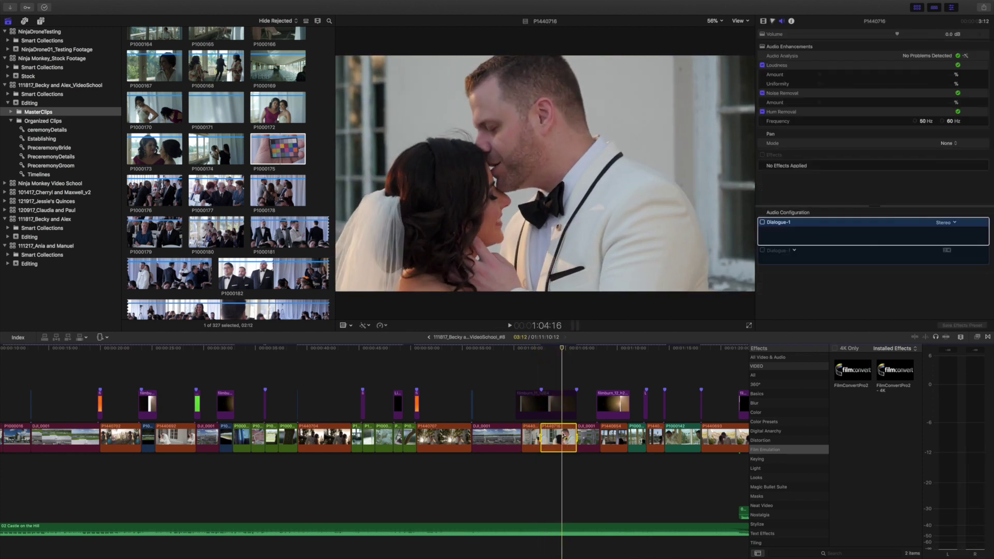
key(space)
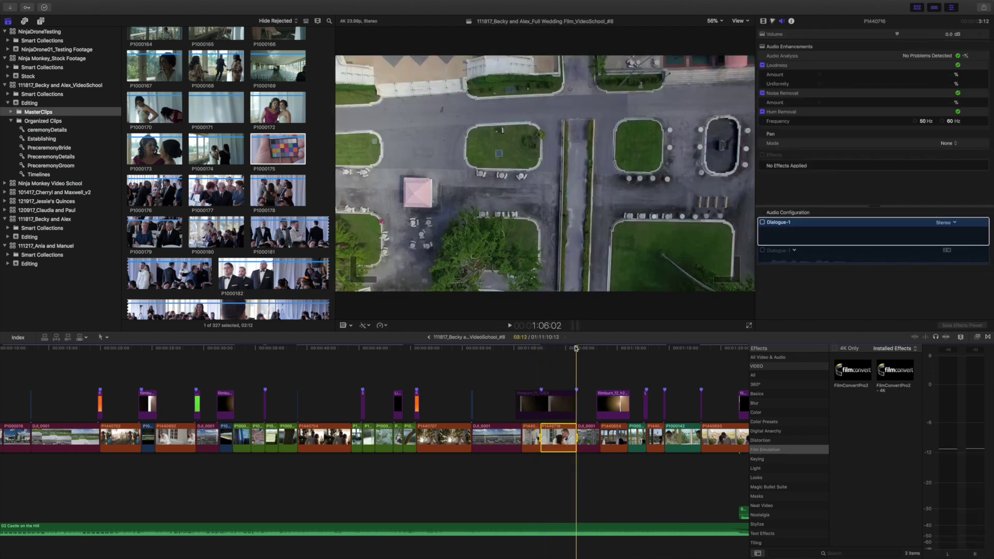
click(762, 23)
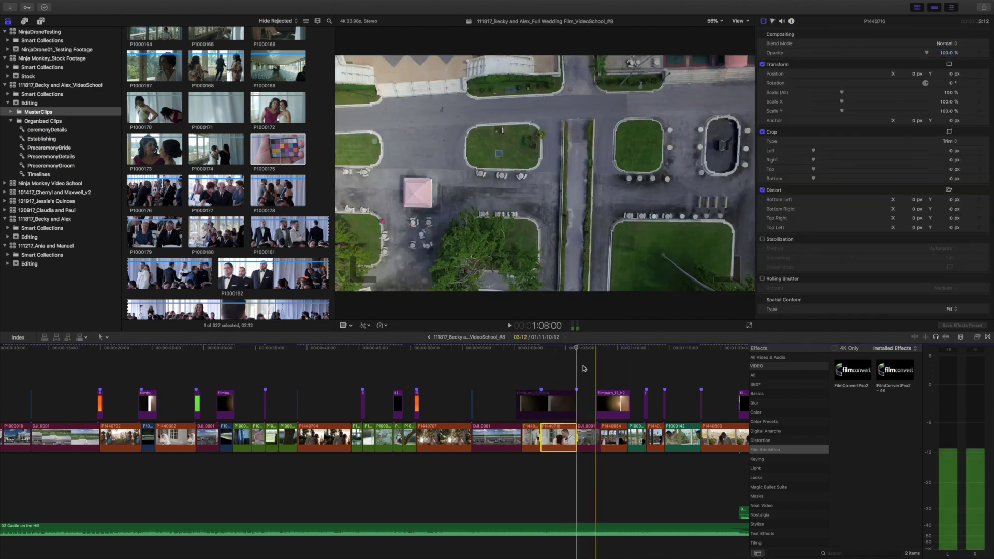
click(549, 402)
click(536, 435)
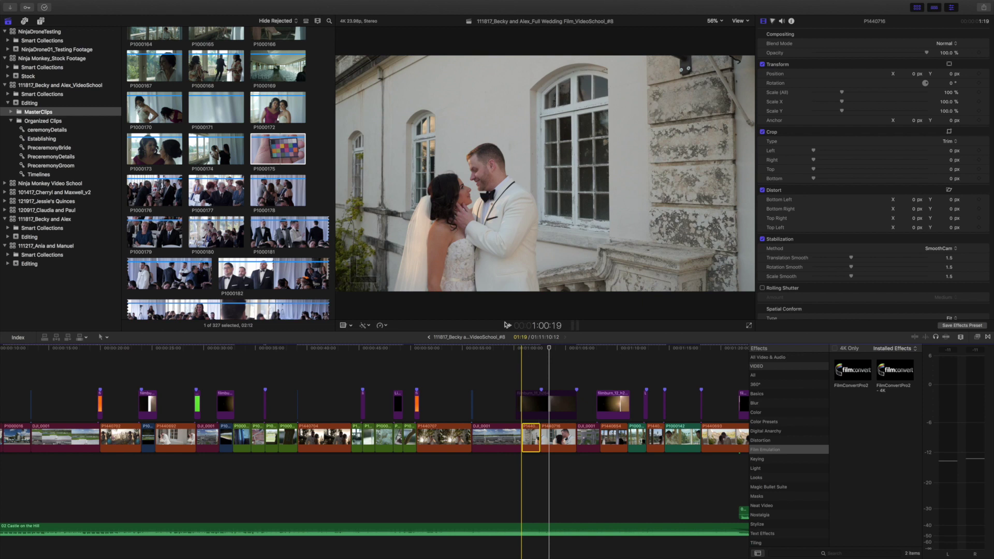
Find the hanging wedding dress clip P1000033 among the MasterClips footage and preview it
scroll(222, 126, up, 10)
scroll(222, 125, up, 10)
scroll(221, 126, up, 8)
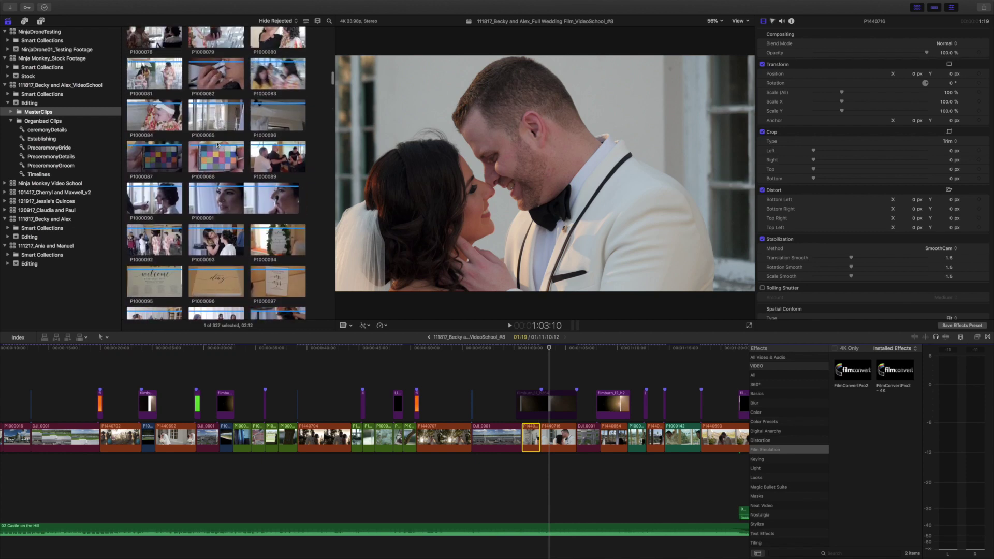
scroll(180, 178, up, 10)
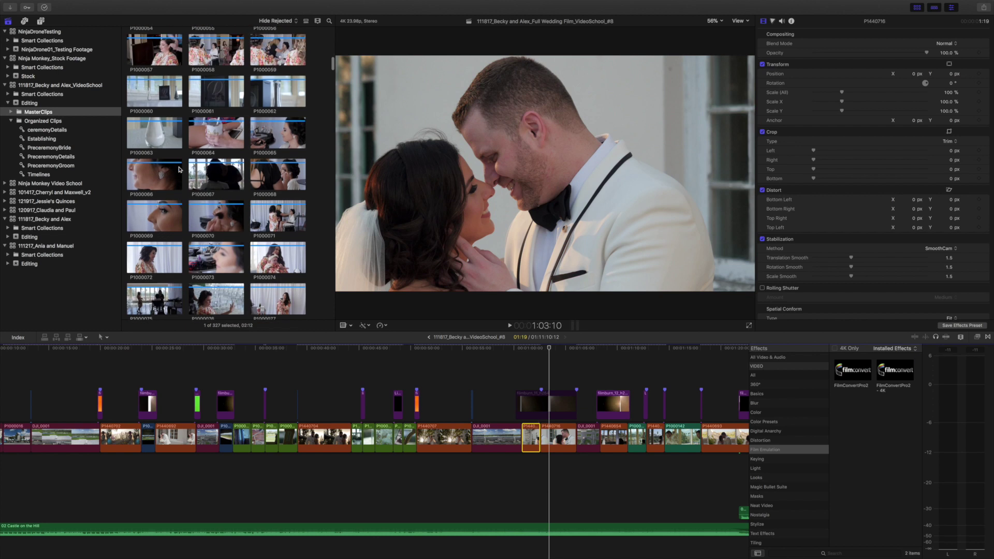
scroll(180, 169, up, 8)
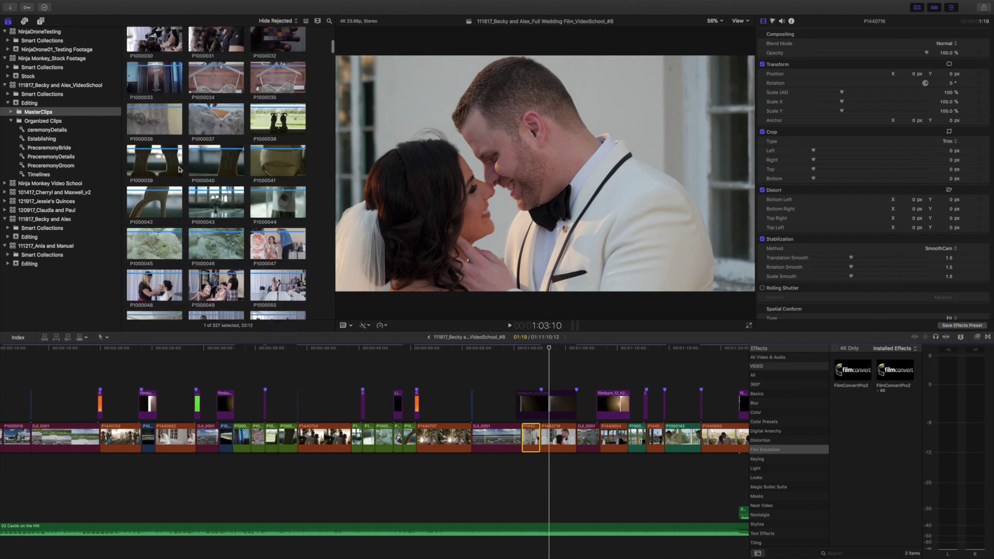
click(167, 167)
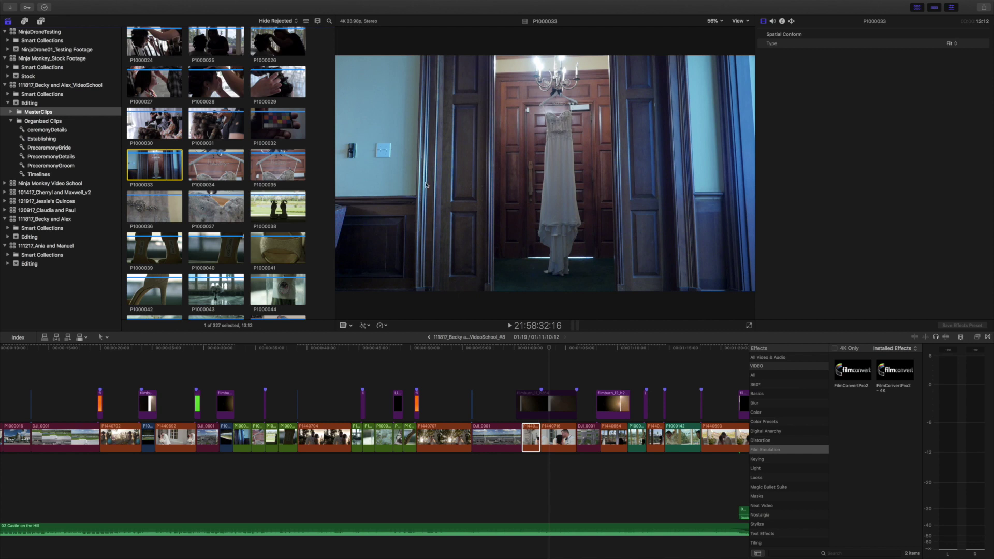
Place dress clip P1000033 after the end of the film at 1:11:19:15, leaving a gap behind the reception clip
scroll(596, 353, right, 10)
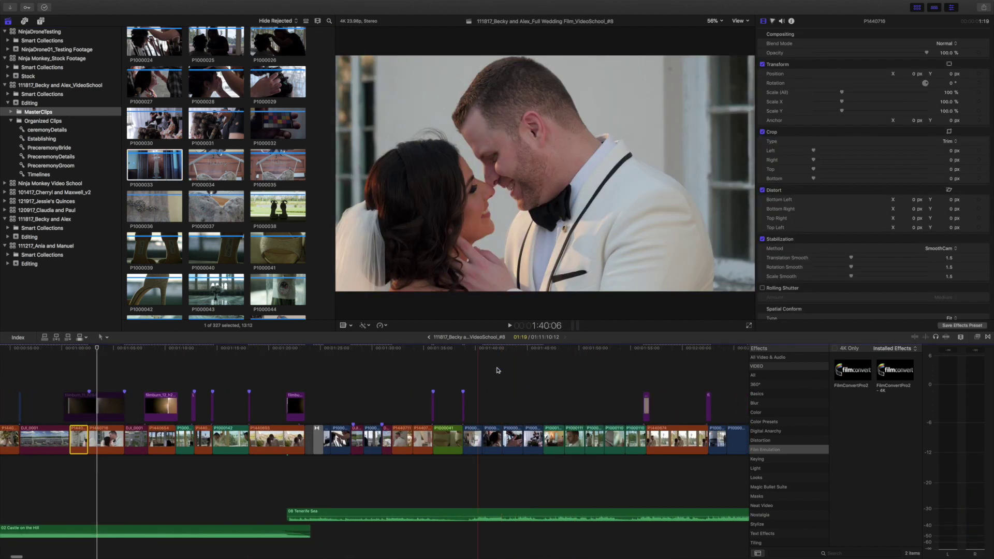
key(End)
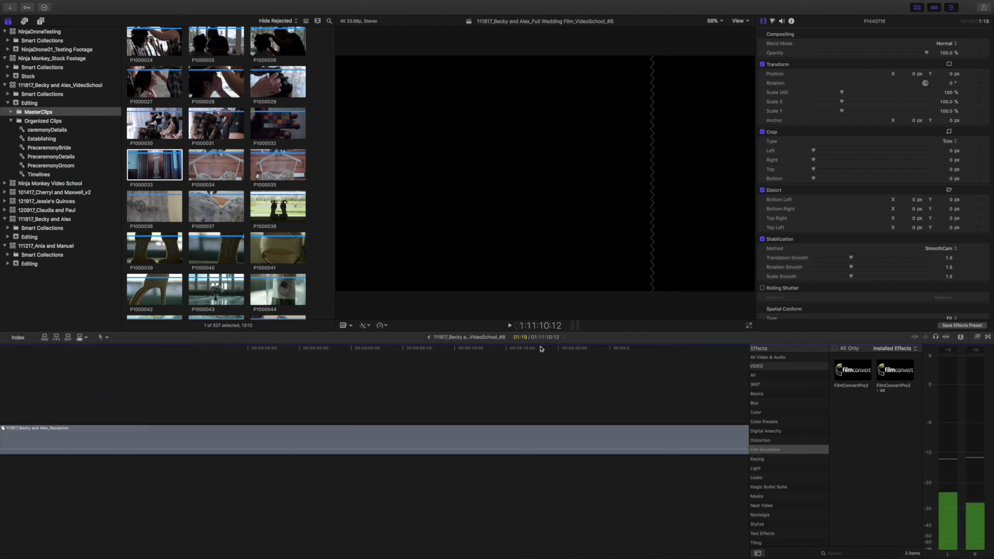
click(657, 355)
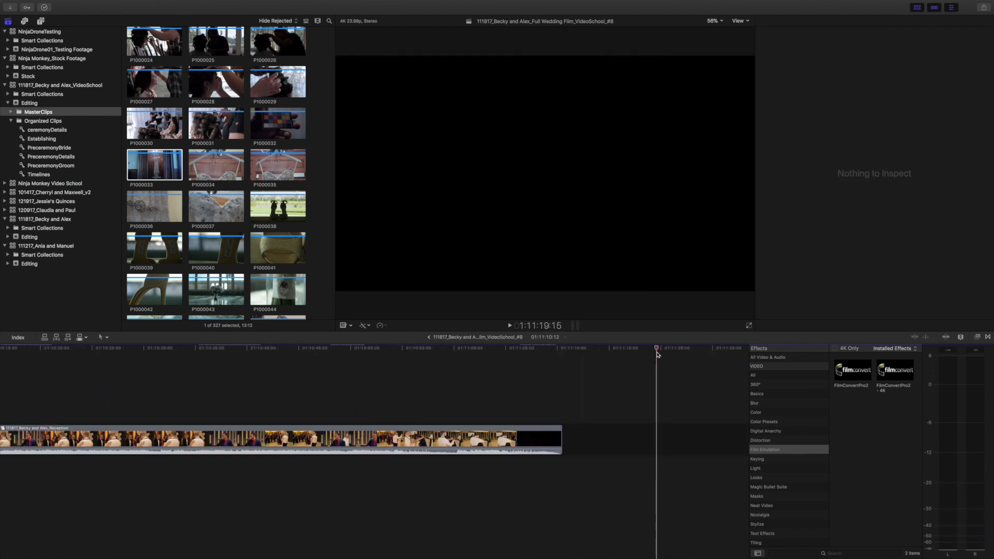
click(136, 166)
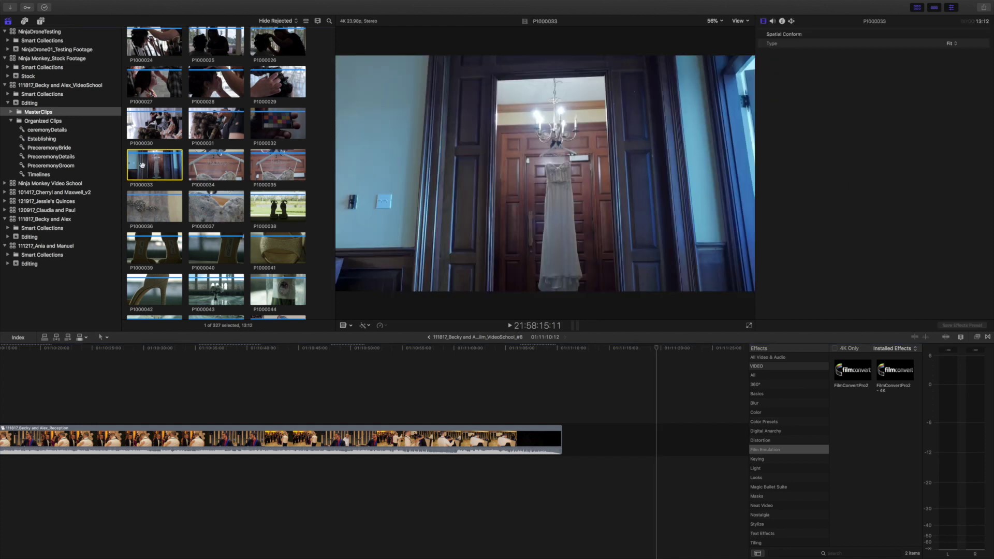
key(d)
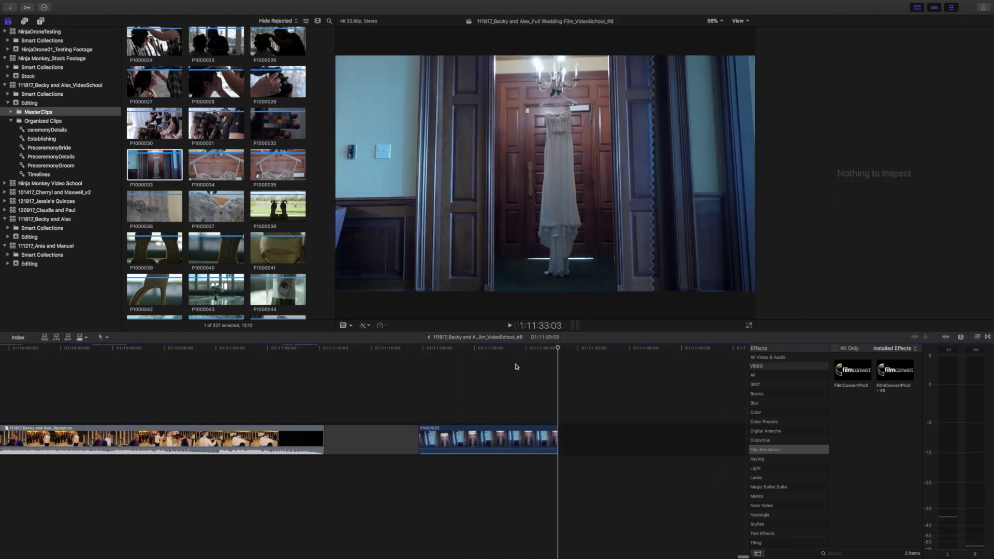
click(492, 366)
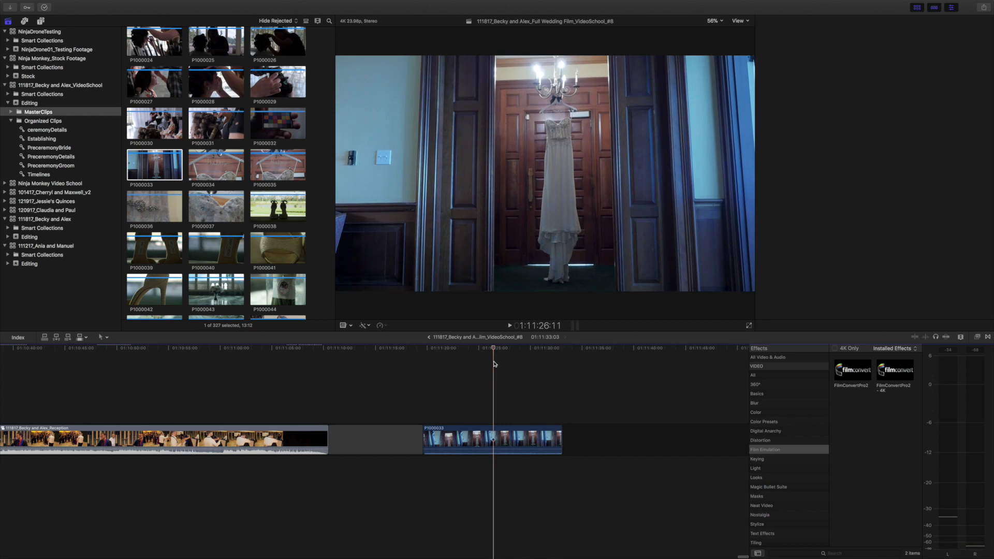
Hide the browser and show the video scopes for the dress clip at 1:11:25:01
click(916, 8)
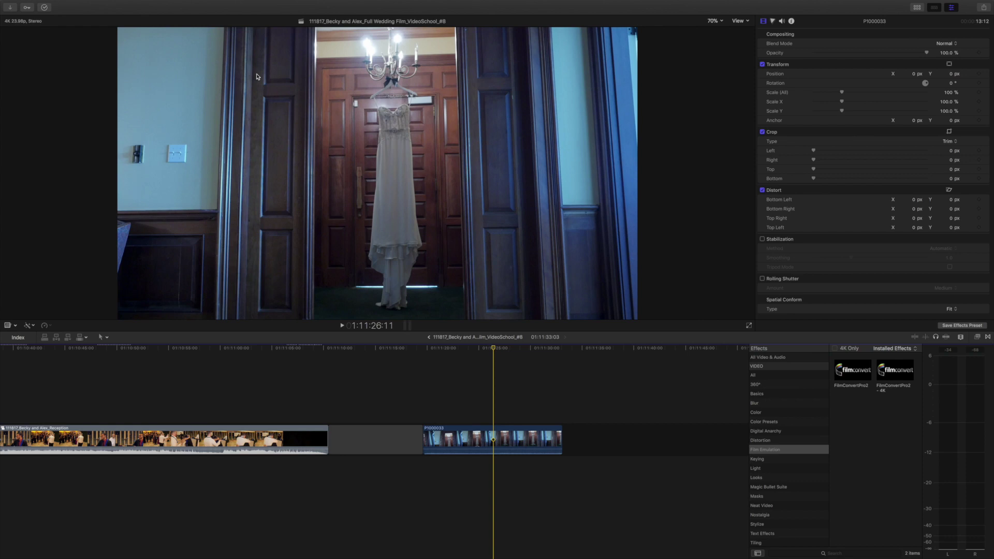
key(super+7)
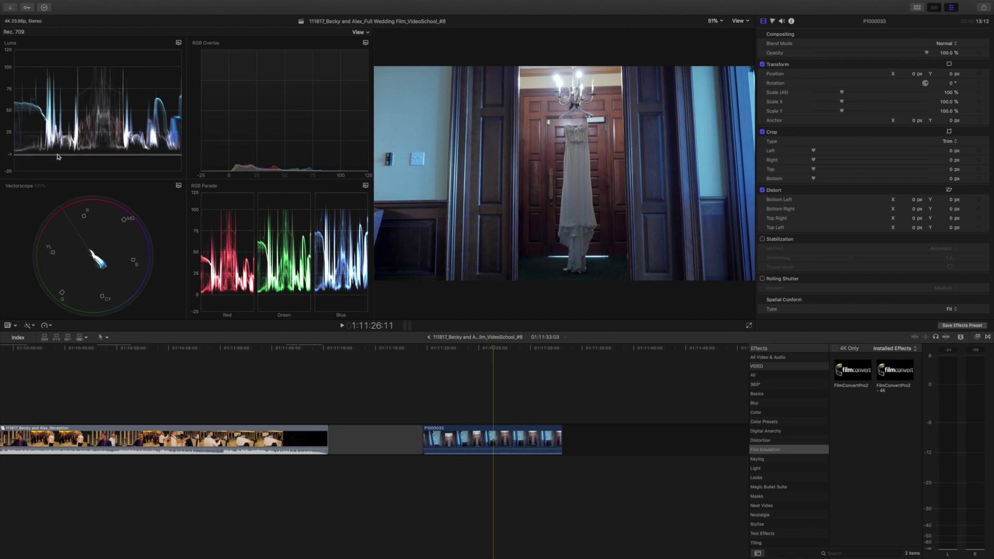
key(j)
click(480, 437)
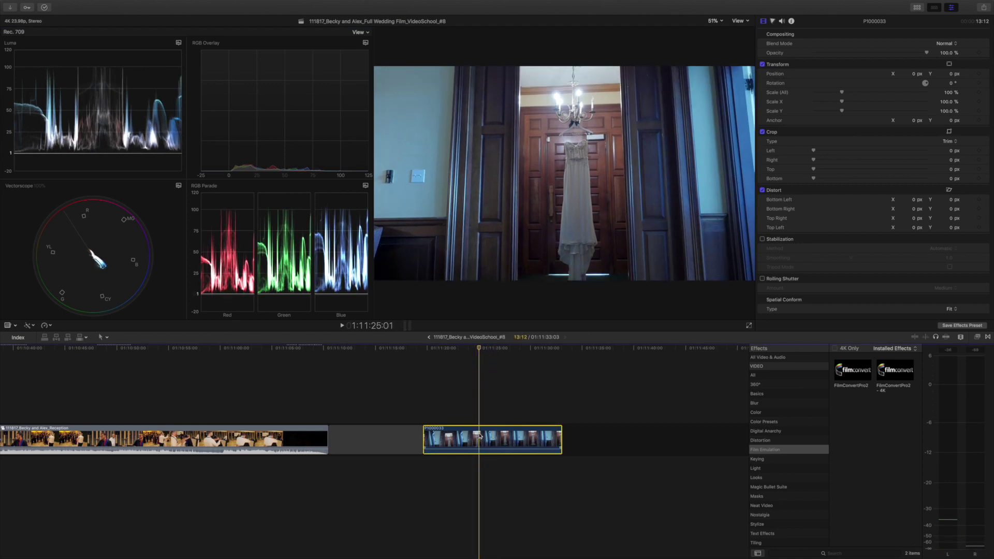
Correct the dress clip with Color Wheels, shifting the shadows slightly toward orange and the highlights slightly toward yellow
click(772, 22)
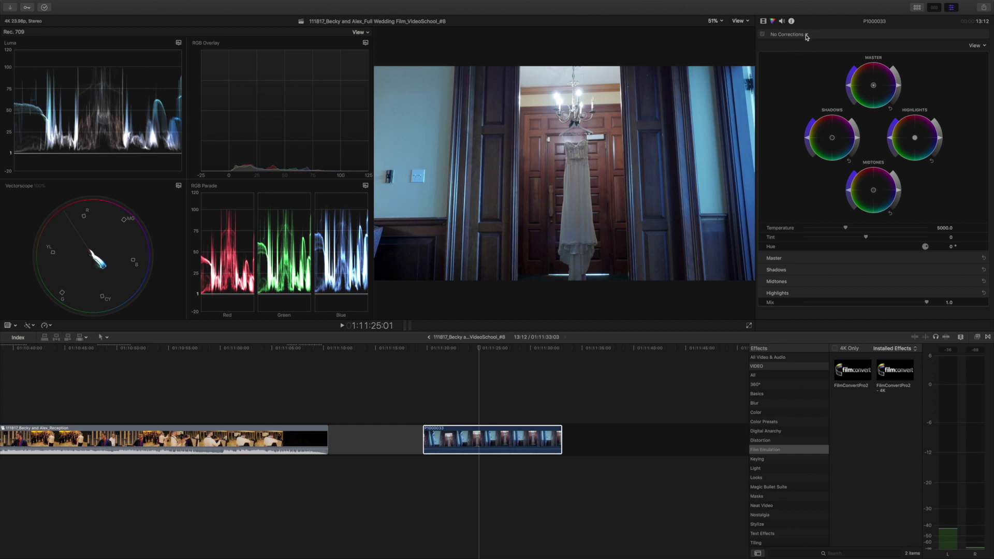
click(805, 35)
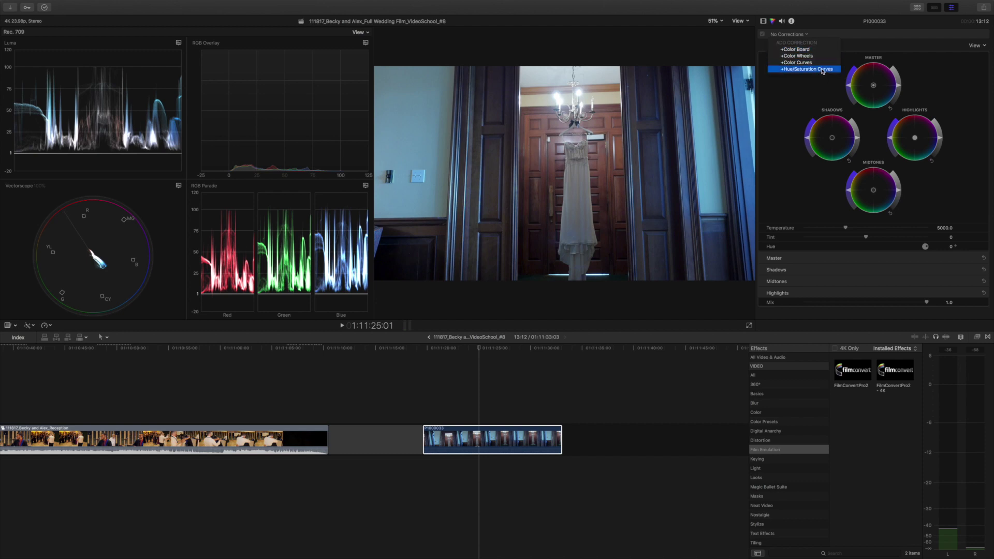
click(805, 35)
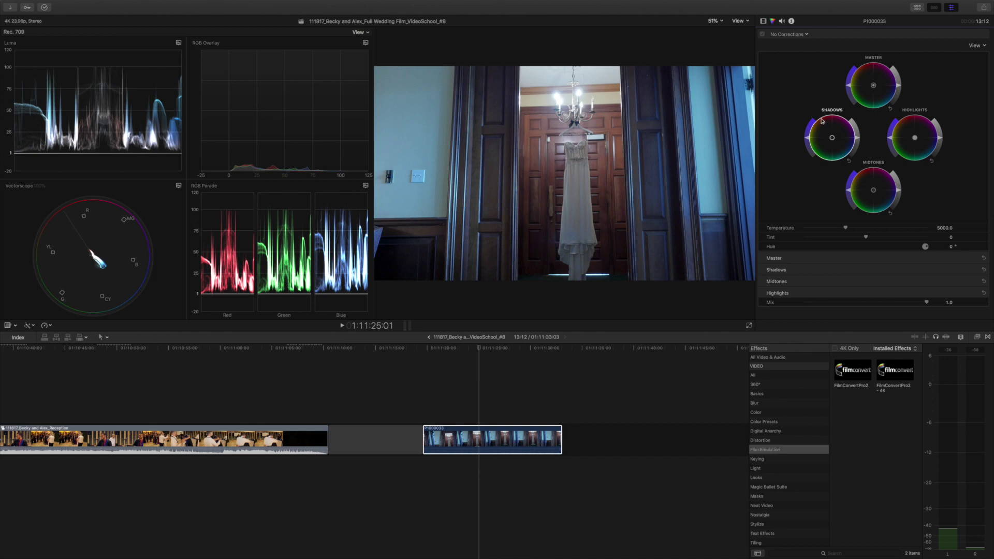
mouse_move(832, 138)
mouse_down()
mouse_move(815, 119)
mouse_move(829, 157)
mouse_move(828, 134)
mouse_up()
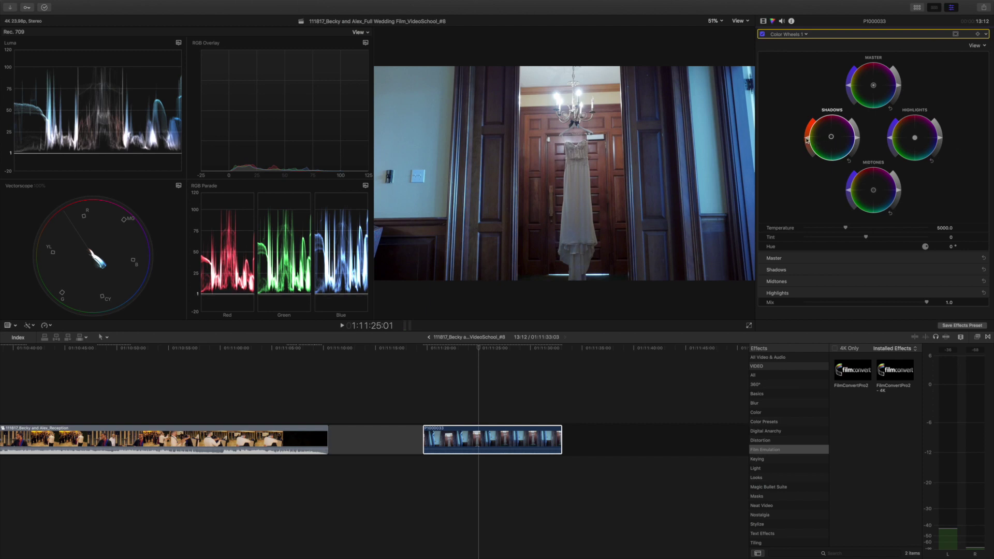
drag(806, 140, 831, 137)
mouse_move(914, 139)
mouse_down()
mouse_move(905, 128)
mouse_move(915, 139)
mouse_move(907, 136)
mouse_up()
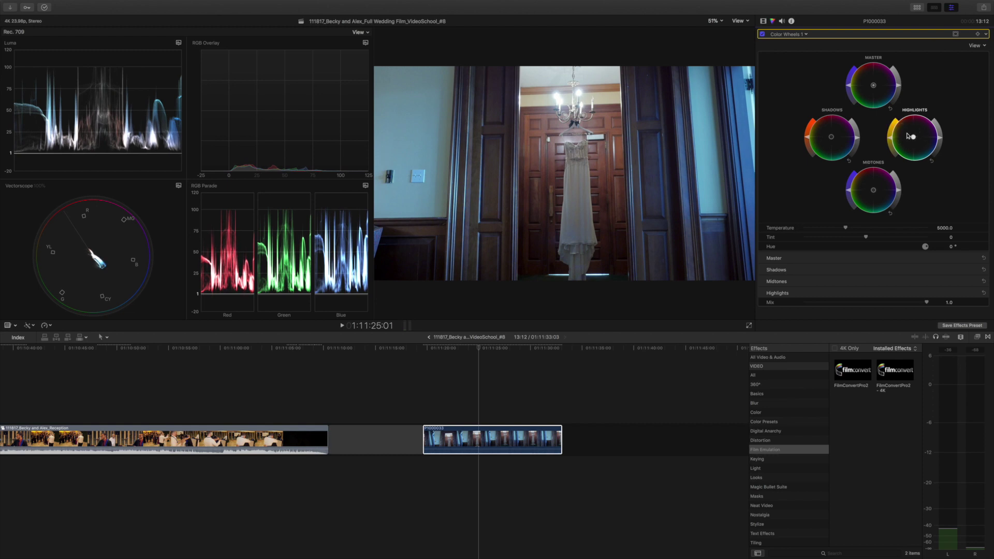
Compare the dress clip before and after the Color Wheels 1 correction
click(762, 35)
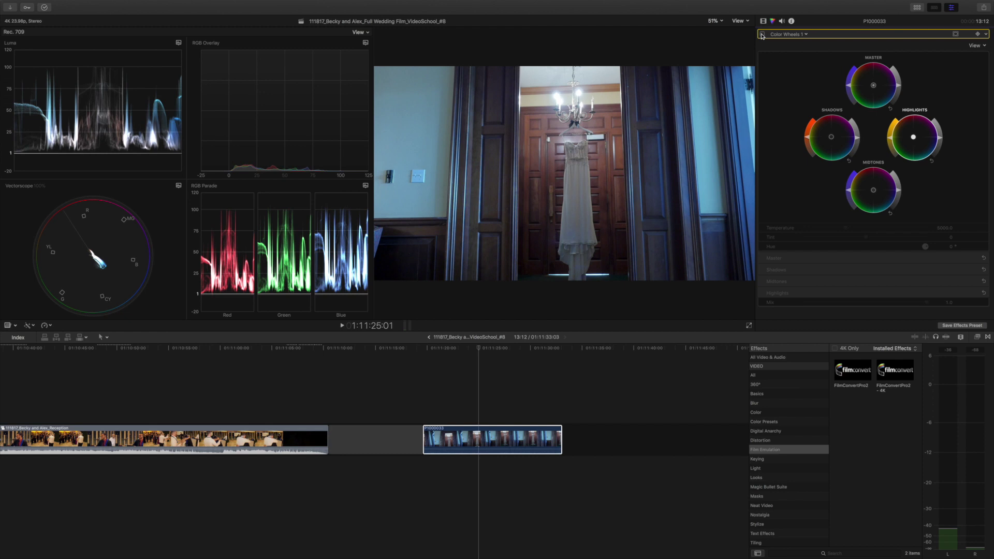
click(762, 35)
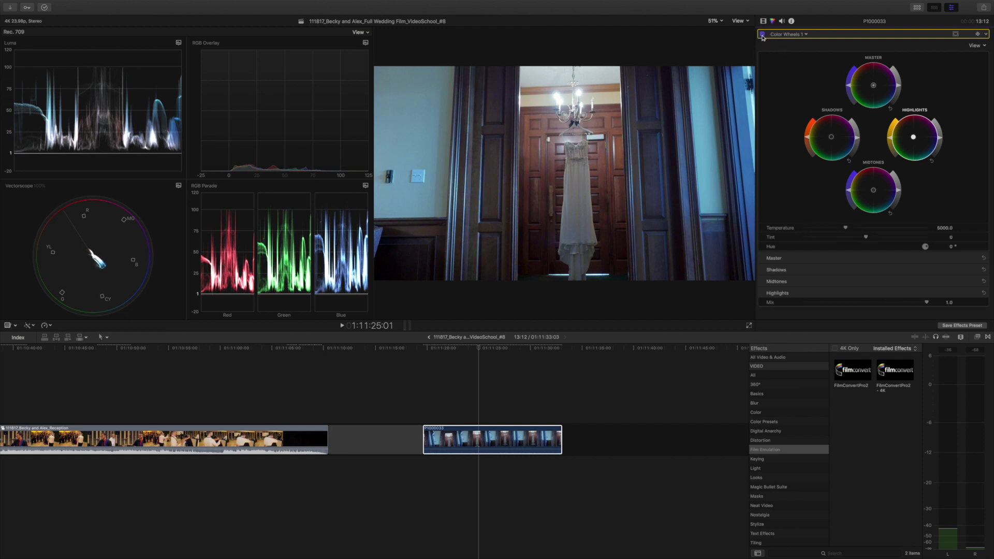
click(762, 34)
click(762, 34)
Search all video and audio effects for "vig" and apply the Vignette effect to the dress clip
key(super+4)
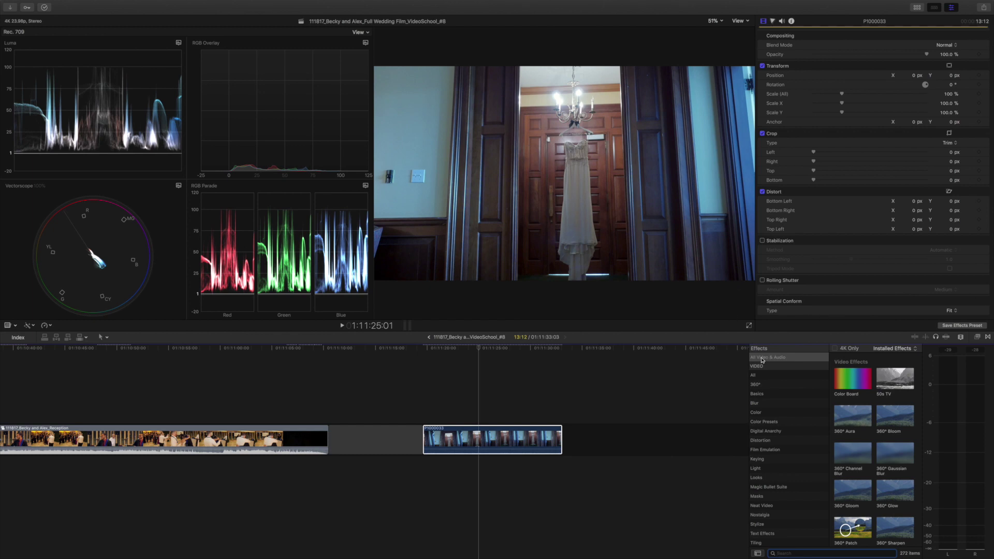
click(782, 552)
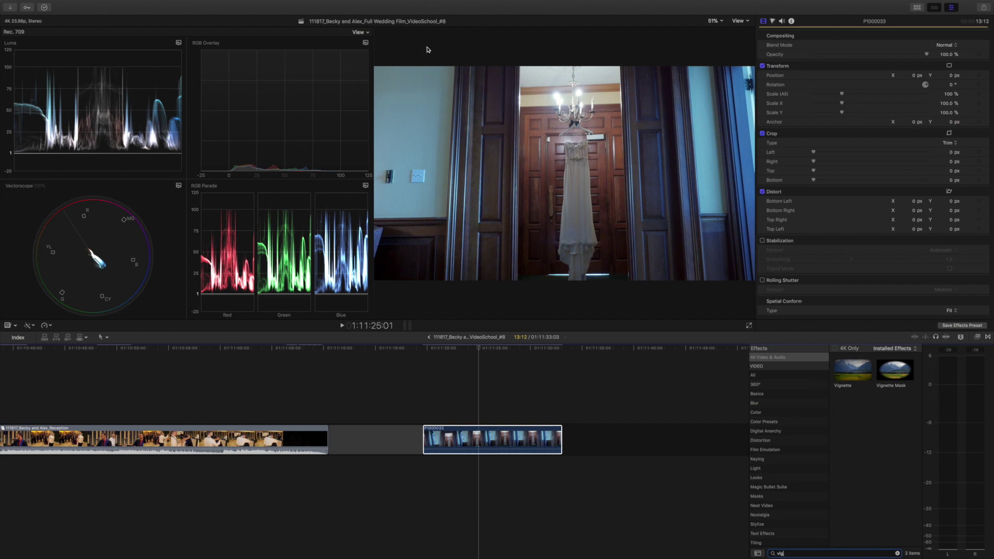
drag(853, 371, 501, 434)
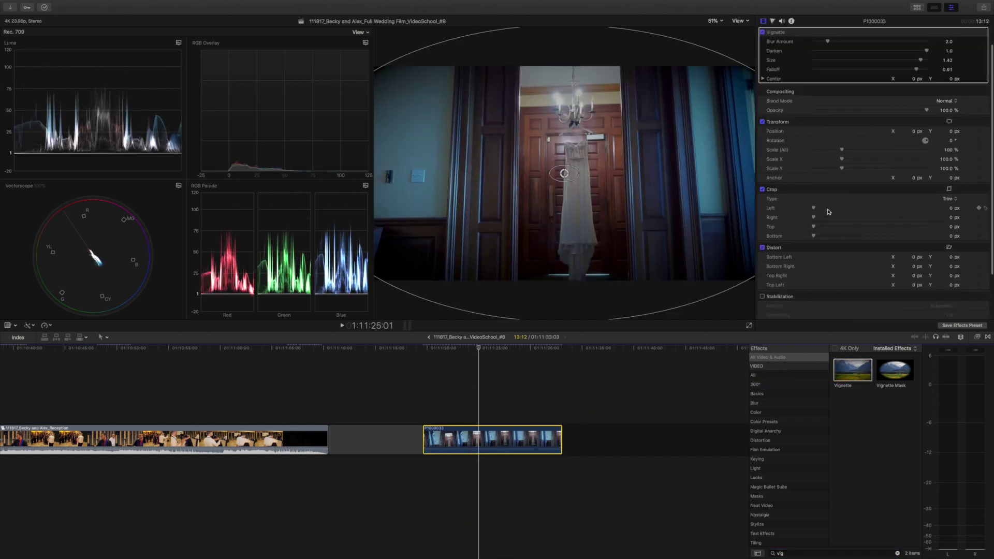
Set the vignette's Blur Amount to 0, Darken to 0.48, Size to about 0.89 and Falloff to 0.74
drag(828, 41, 794, 40)
drag(922, 51, 897, 70)
click(479, 400)
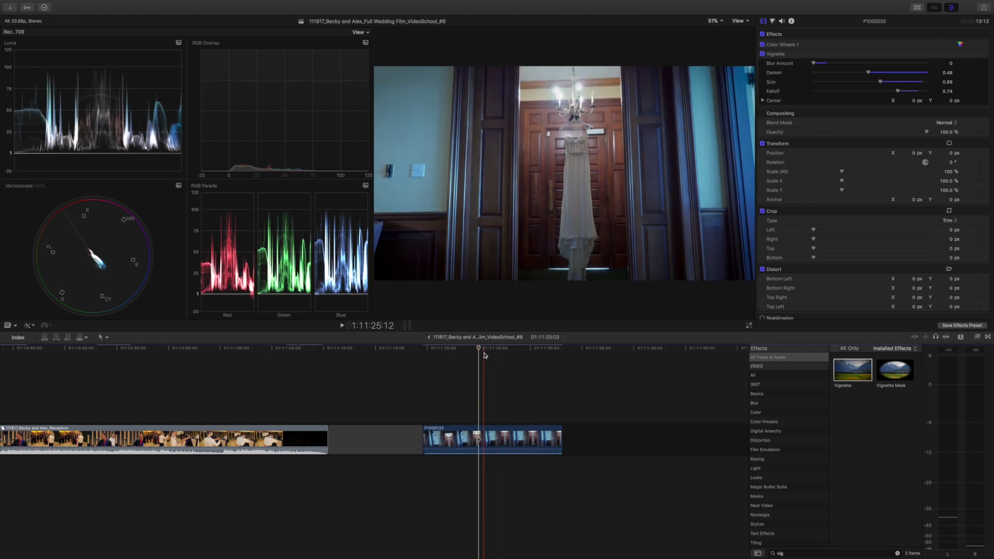
Compare the dress clip with and without the vignette repeatedly, ending with the effect disabled
click(764, 54)
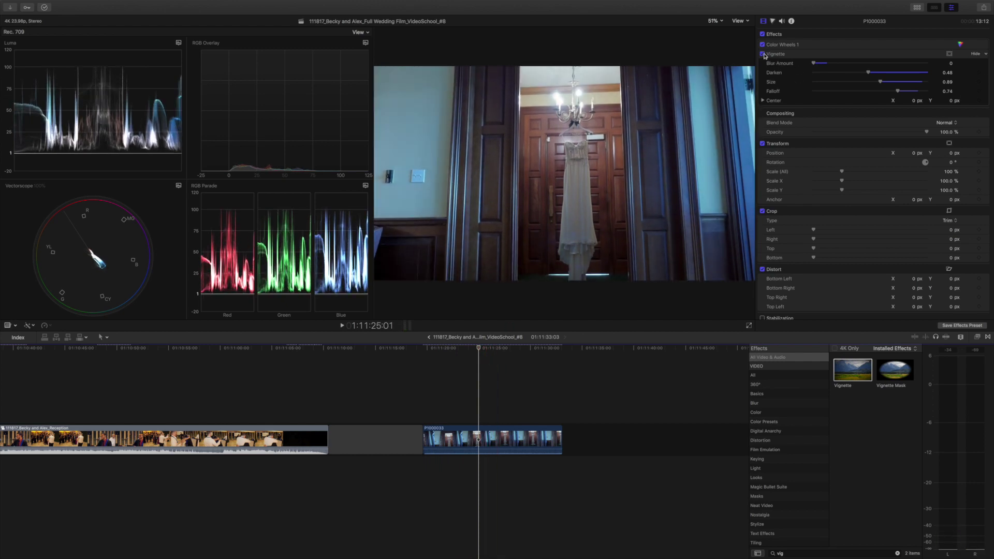
click(763, 55)
click(764, 54)
click(763, 54)
click(763, 54)
click(764, 54)
click(763, 54)
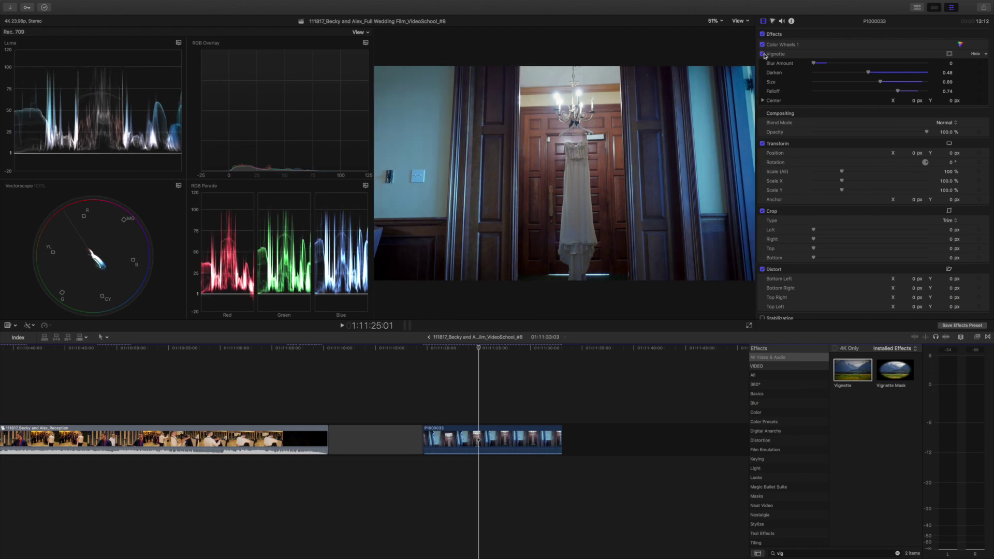
click(764, 54)
click(763, 54)
click(762, 54)
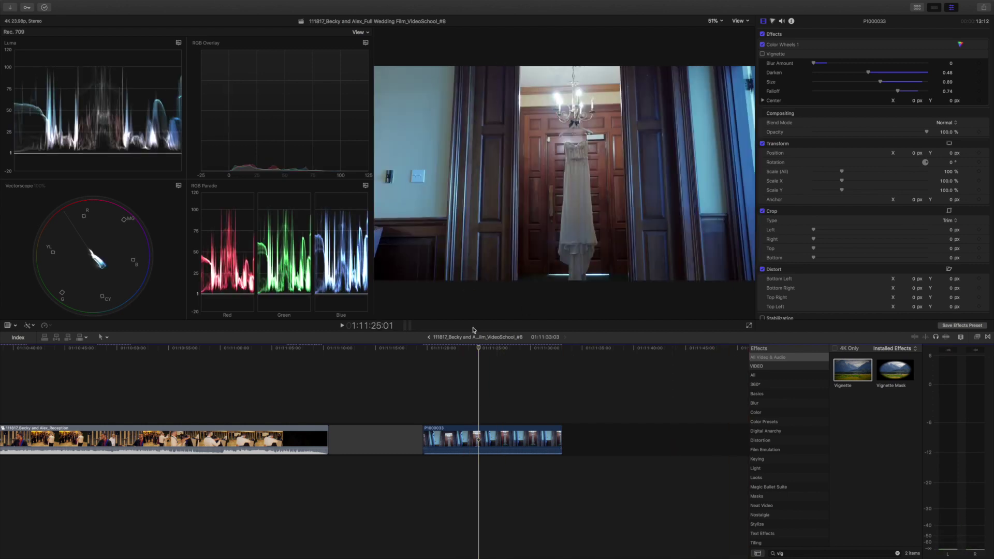
Delete the dress clip and the gap before it at the end of the film
click(480, 435)
key(Delete)
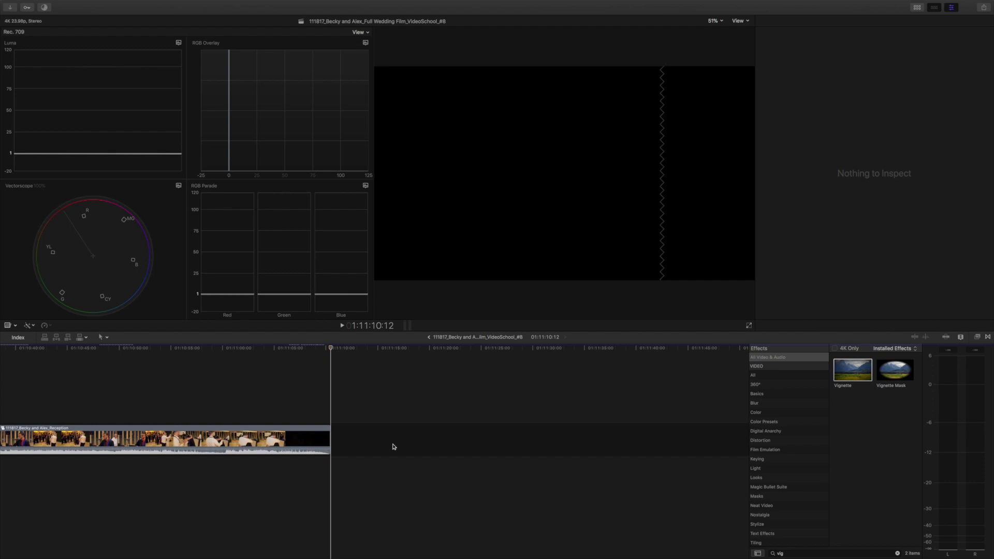
key(shift+z)
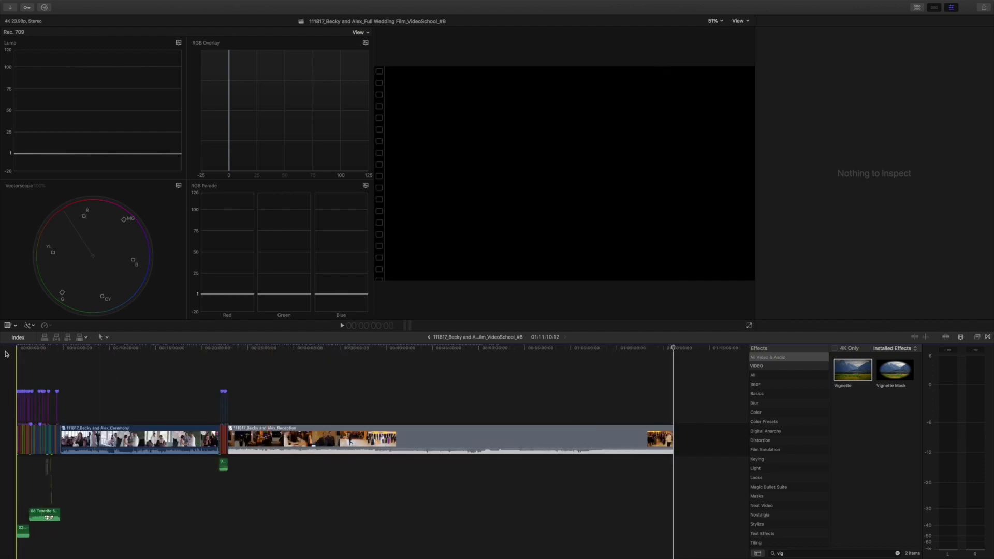
Select the palm tree clip P1000017 near the film's opening and show its color correction controls
key(super+equal)
key(super+equal)
key(super+equal)
key(super+equal)
key(super+equal)
key(super+equal)
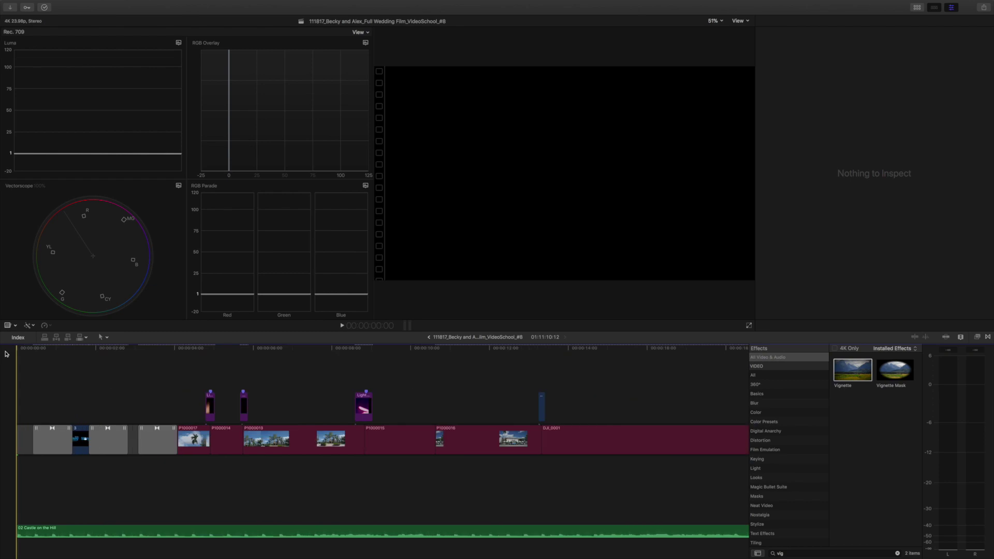
key(super+equal)
click(260, 382)
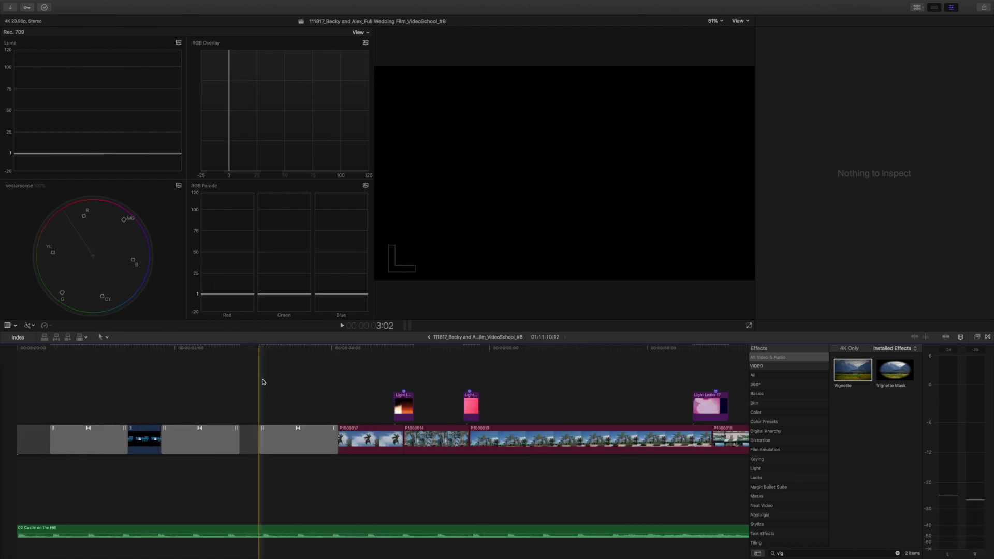
click(365, 376)
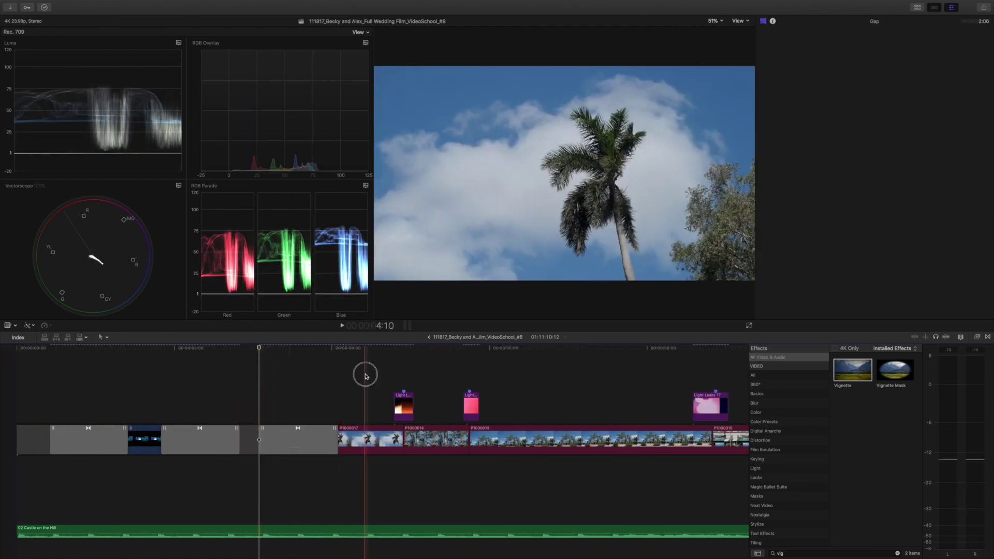
key(c)
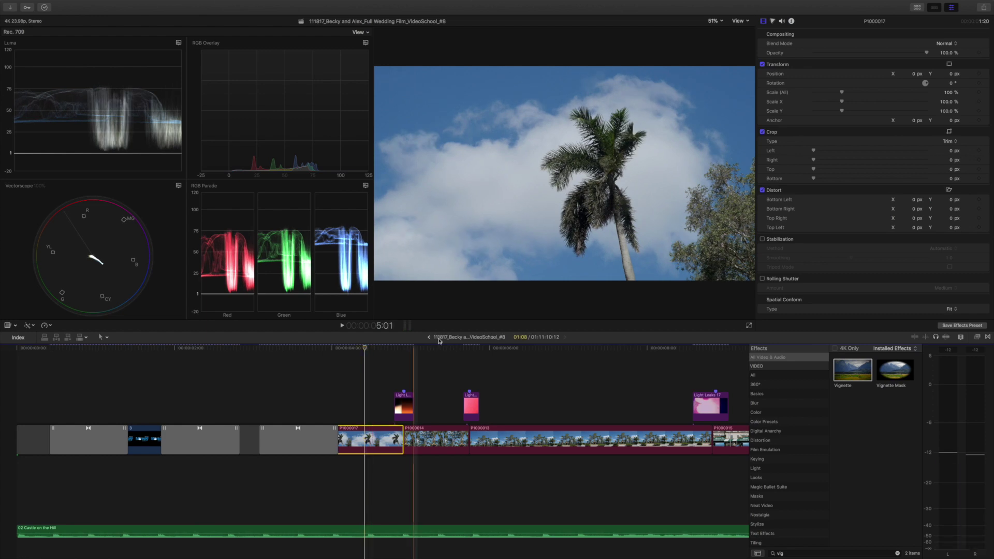
click(772, 22)
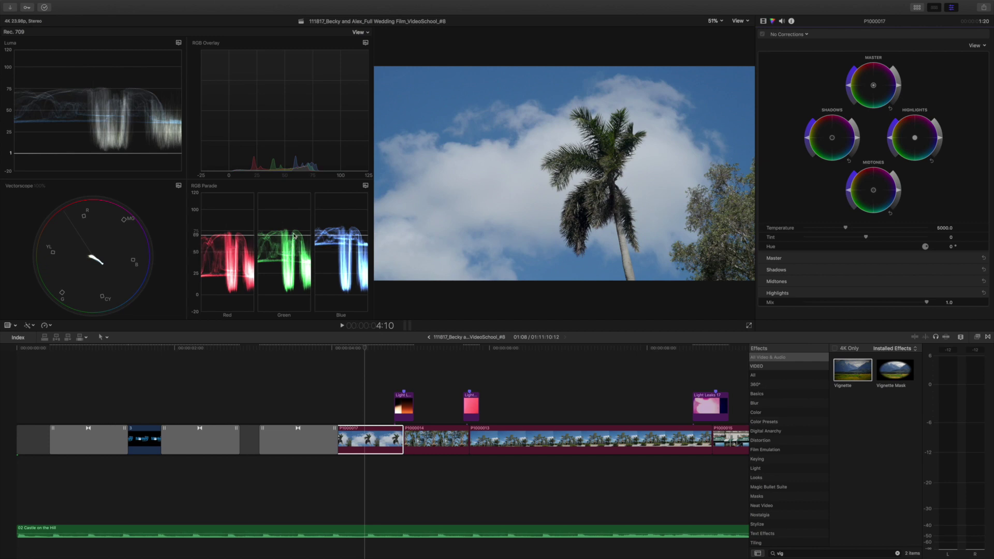
Brighten the highlights of the palm tree clip with the Color Wheels
key(c)
drag(940, 137, 938, 129)
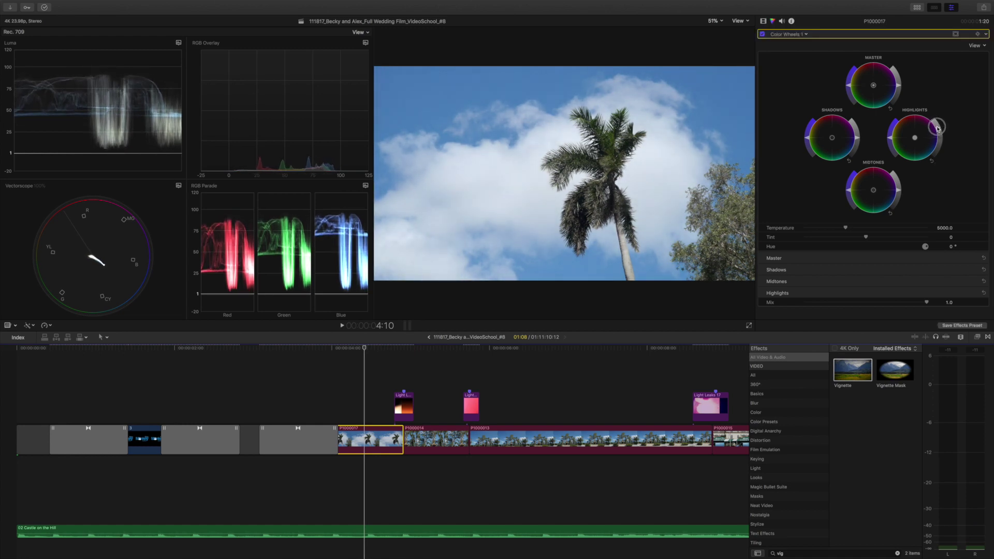
click(937, 128)
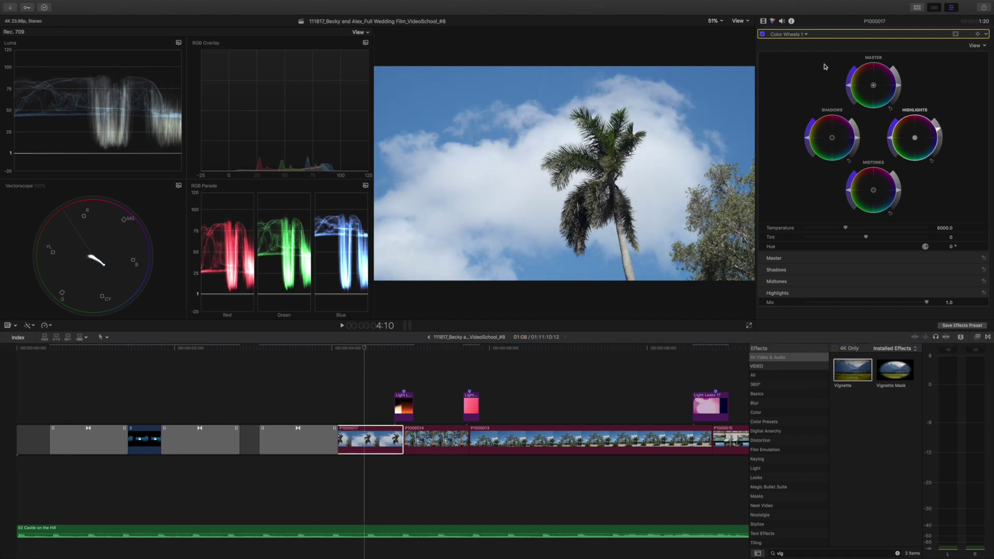
Compare the palm tree clip with and without Color Wheels 1, and reset its highlights
click(762, 34)
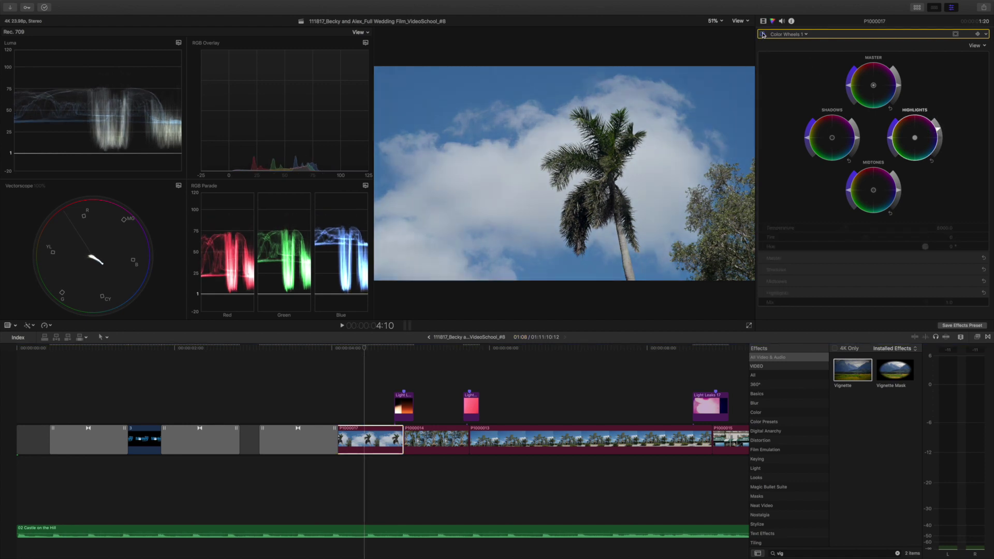
click(762, 34)
click(762, 34)
click(762, 34)
click(763, 34)
click(762, 35)
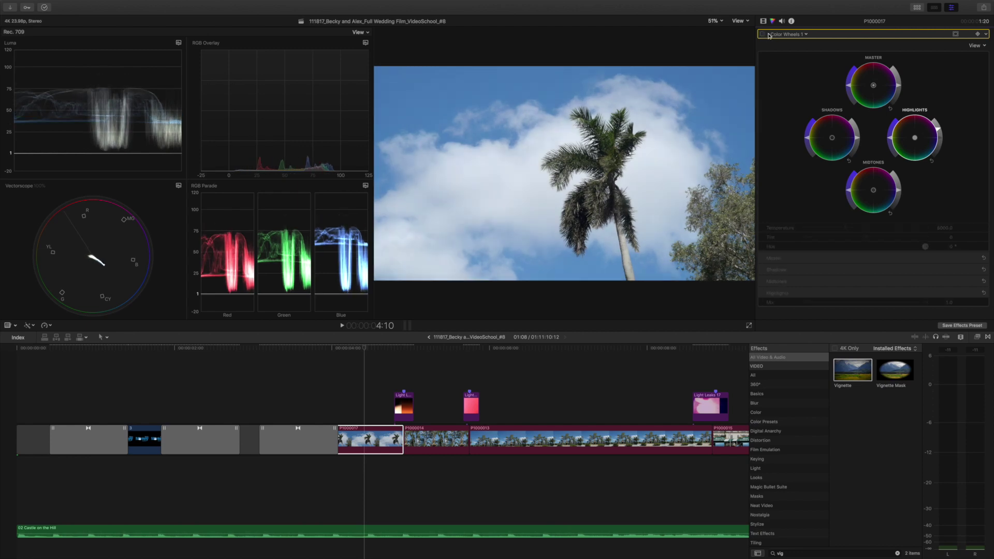
click(932, 162)
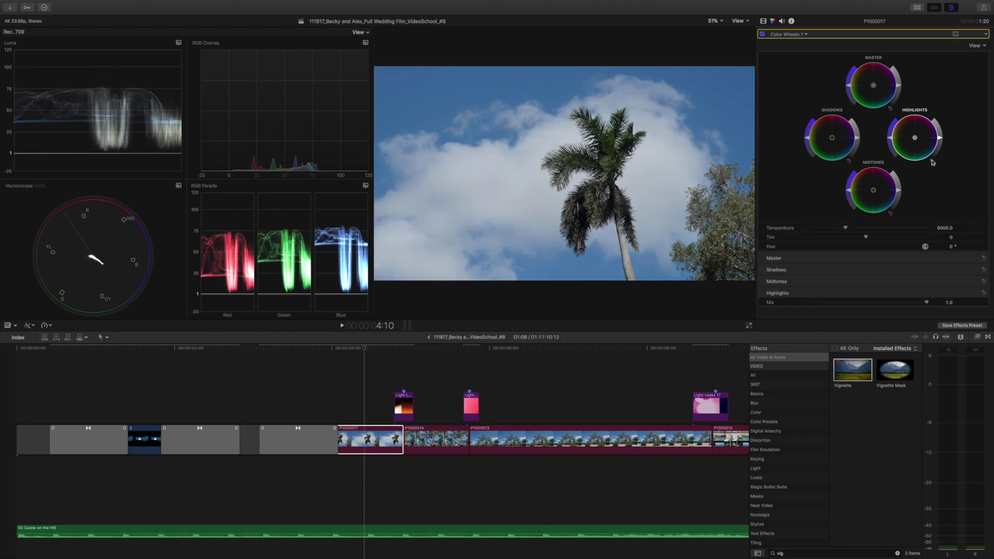
Review the color of the establishing clips, from the fountain and clubhouse entrance to the drone shot DJI_0001
click(401, 433)
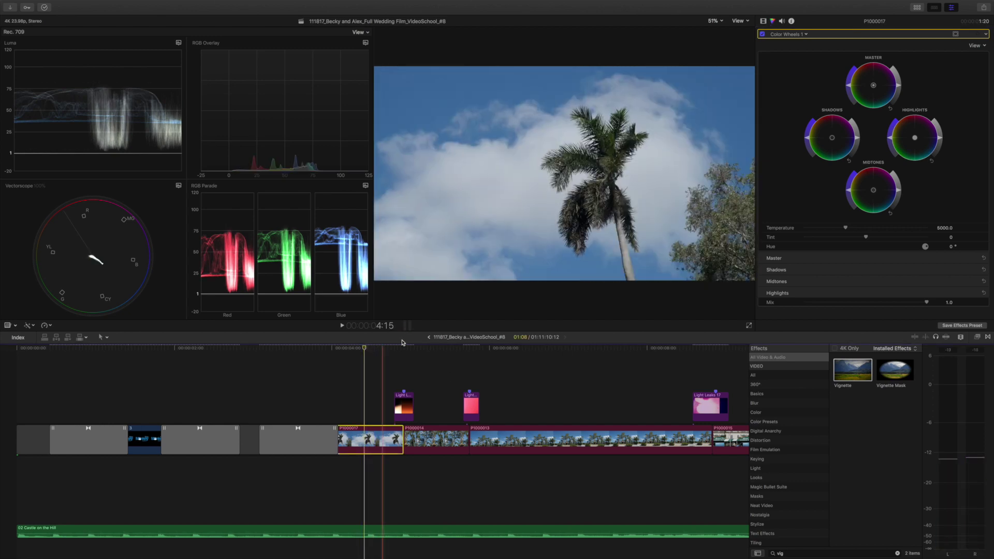
click(583, 354)
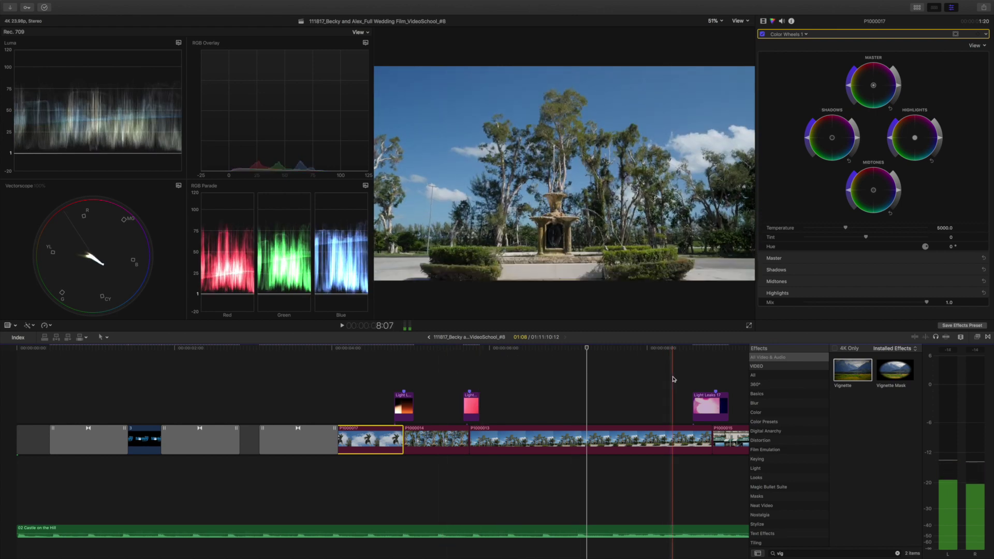
scroll(616, 365, right, 10)
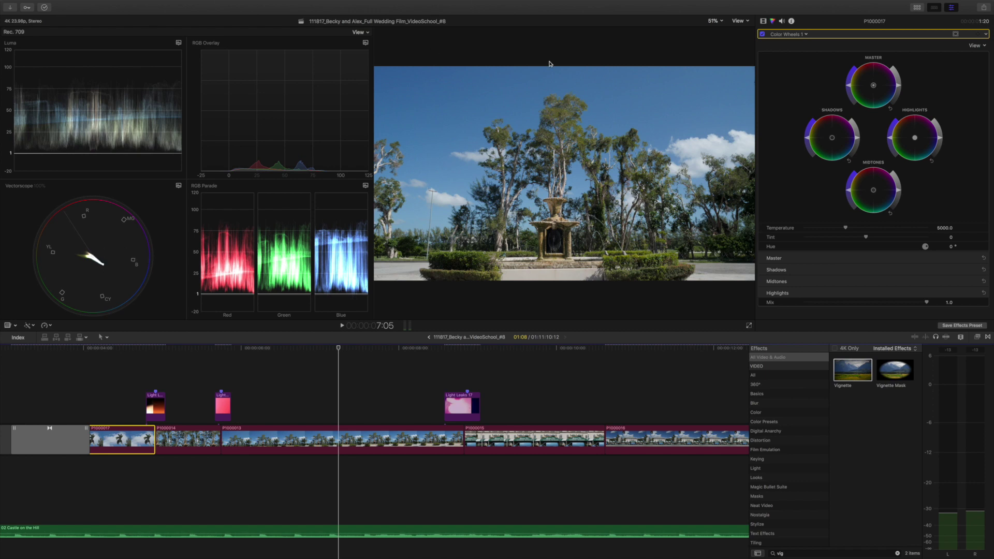
click(542, 384)
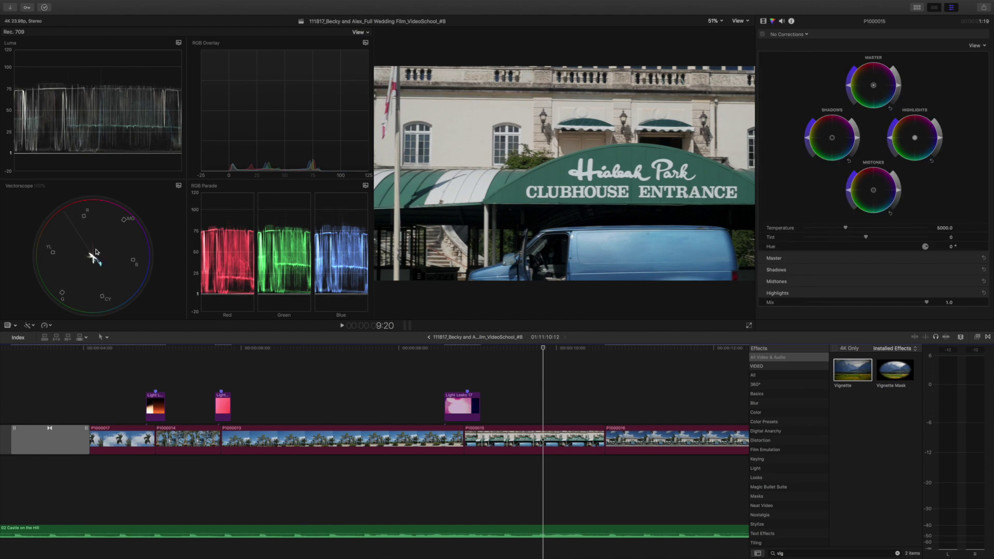
scroll(480, 393, right, 10)
scroll(481, 394, right, 2)
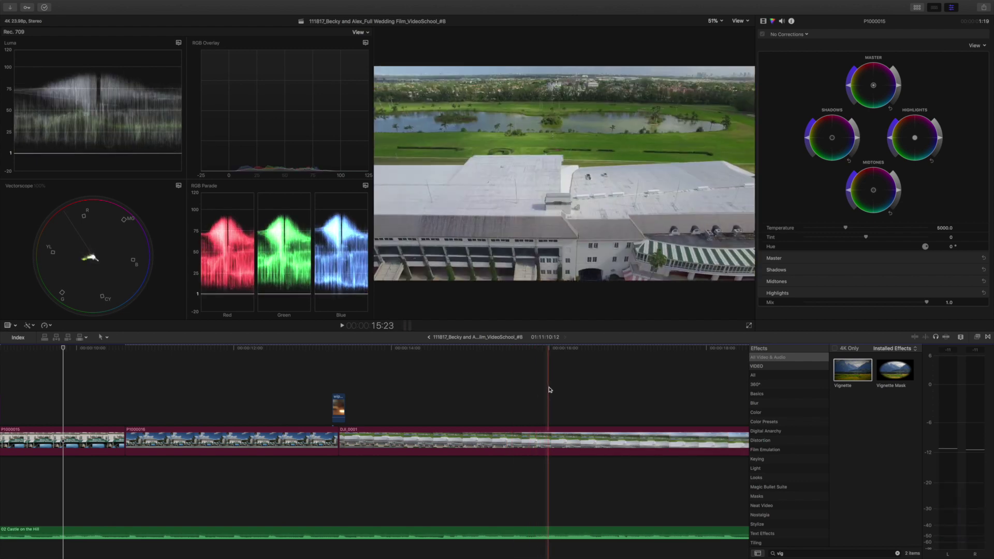
click(550, 389)
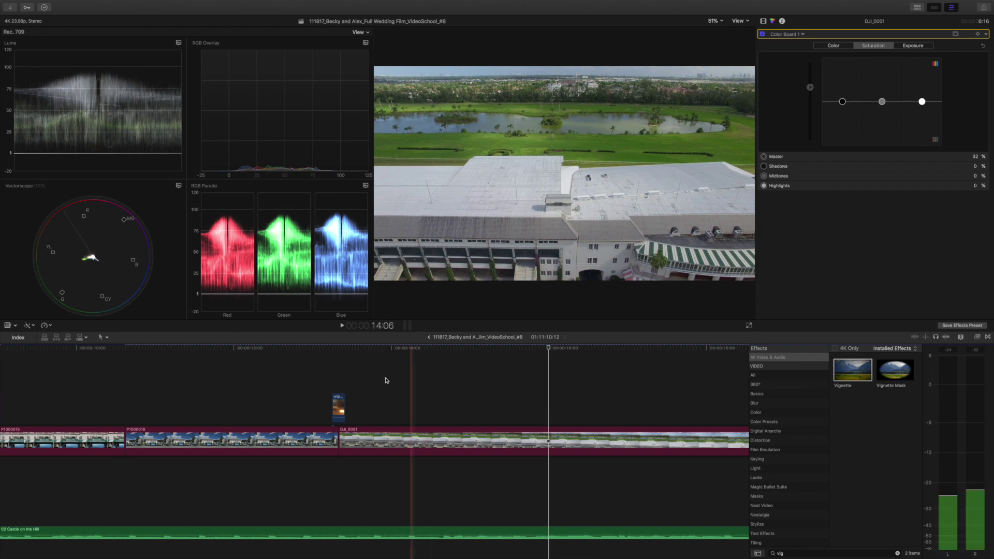
click(426, 348)
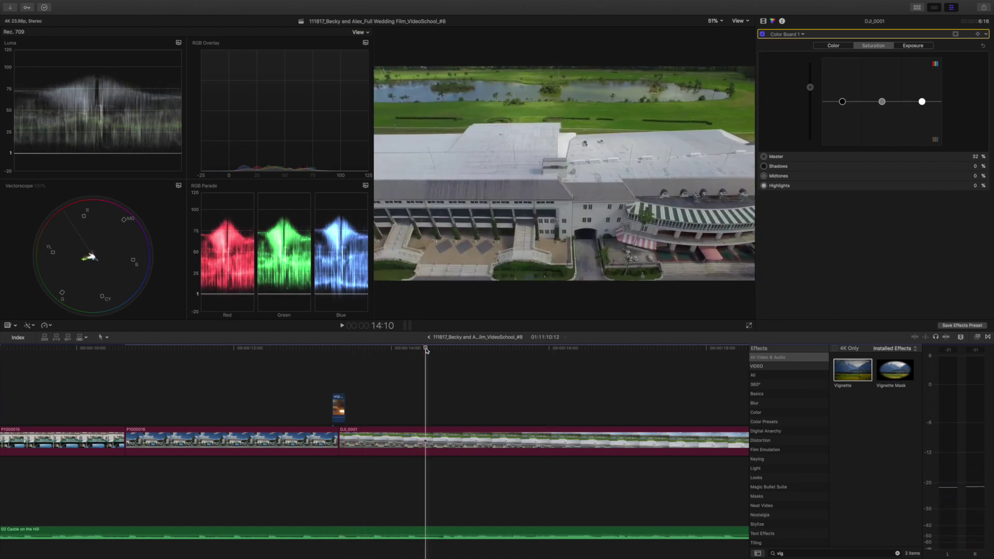
Review the opening sequence across the fade-in, the palm tree clip and the fountain clip
key(super+minus)
key(super+minus)
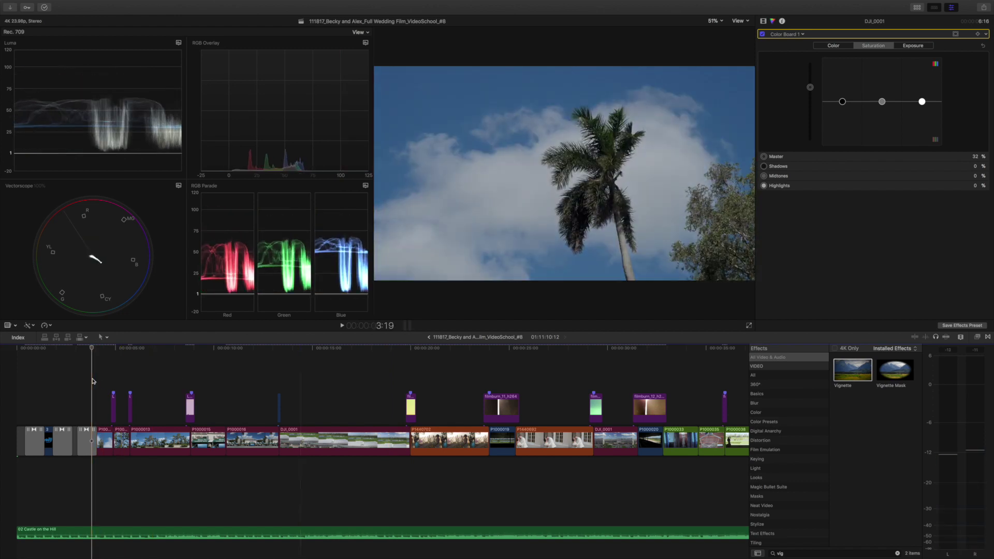
click(162, 373)
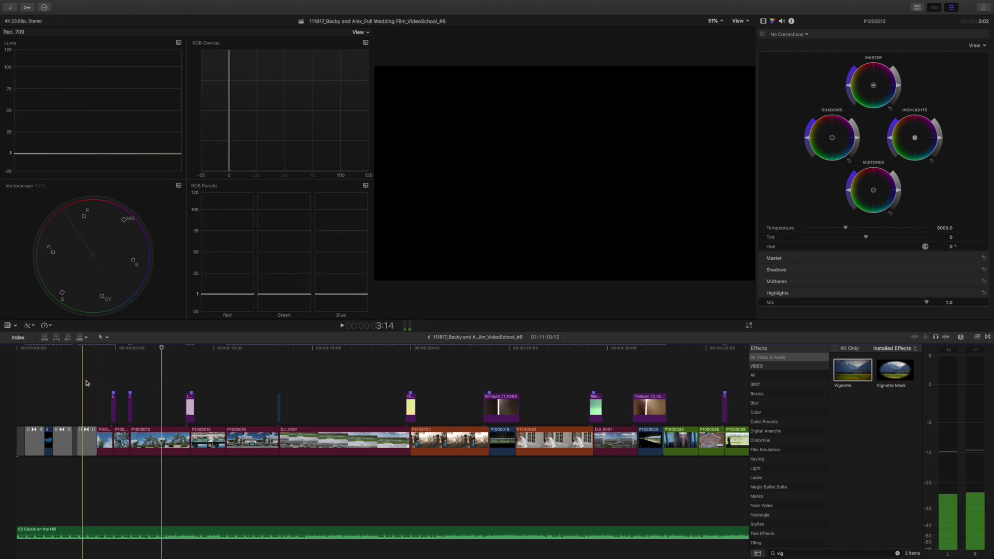
click(102, 384)
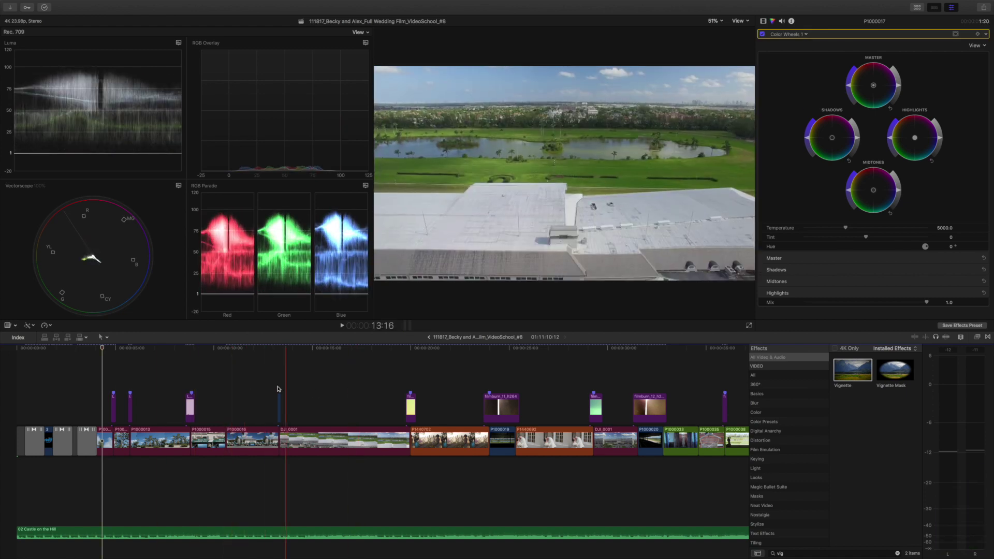
click(88, 391)
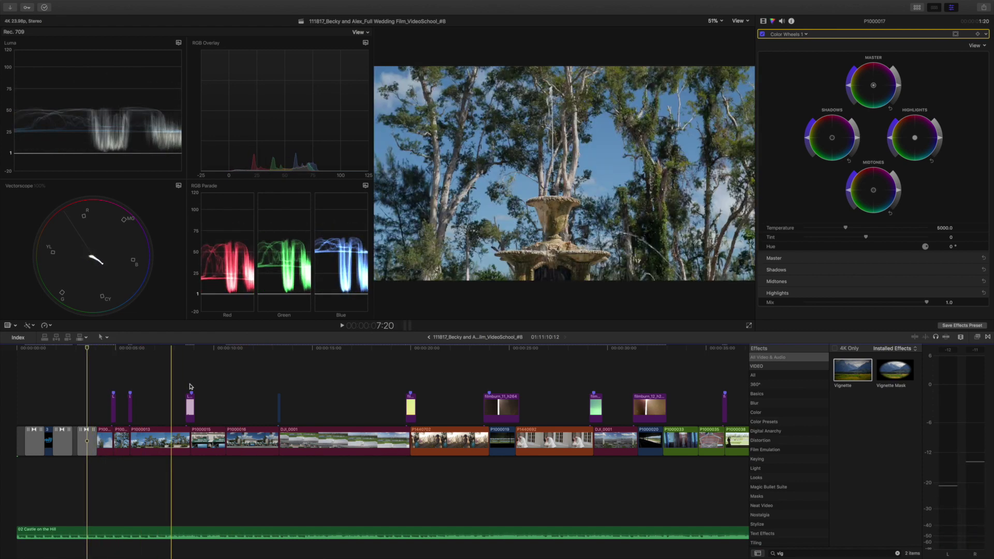
click(164, 378)
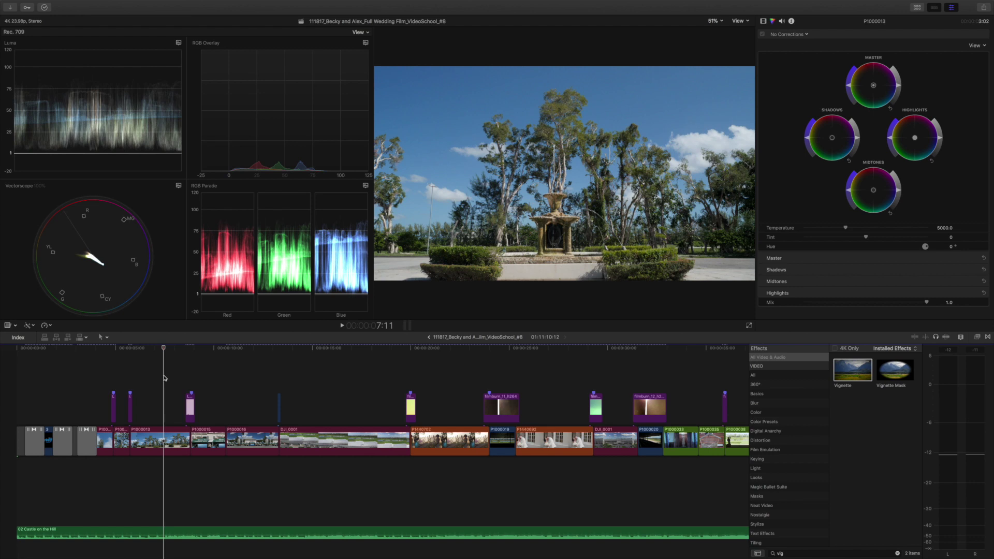
Clear the "vig" search so that all installed effects are listed
key(BackSpace)
key(BackSpace)
key(BackSpace)
key(super+2)
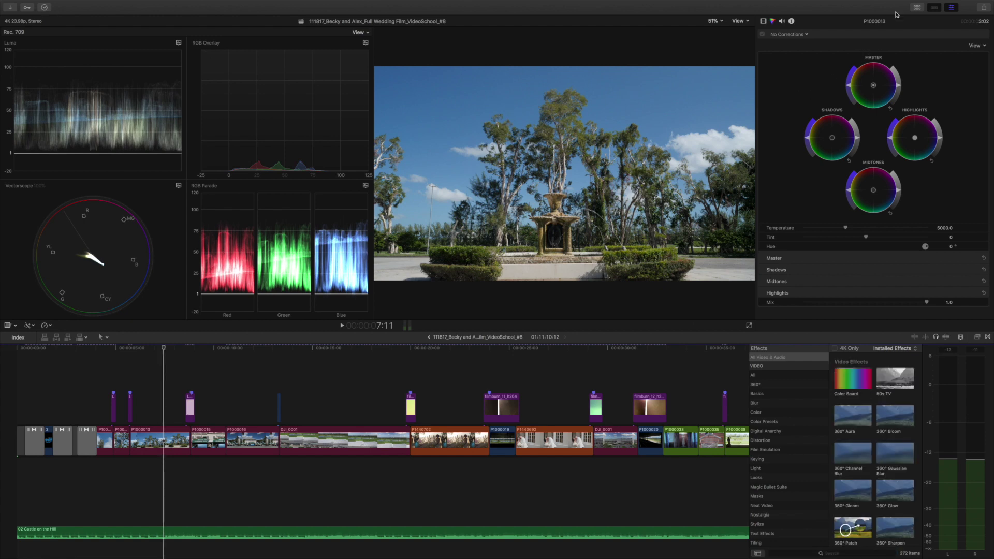
Reopen the browser and select the Adjustment Layer title among the installed titles
click(917, 7)
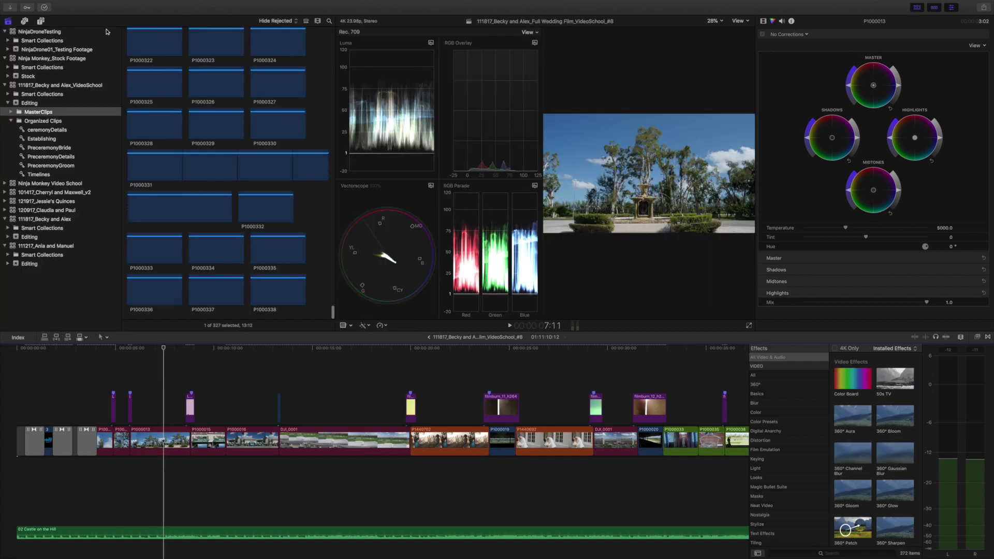
click(40, 22)
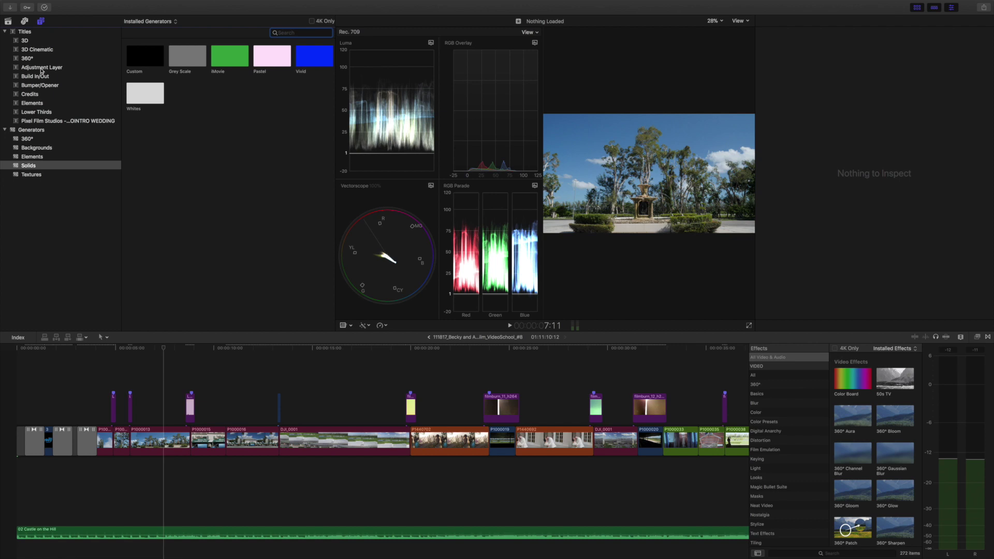
click(42, 69)
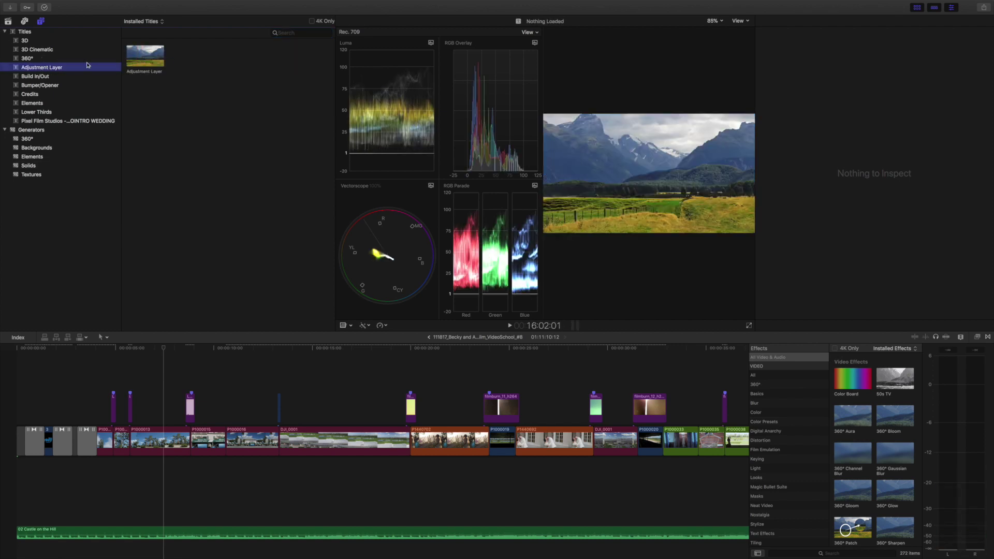
click(155, 56)
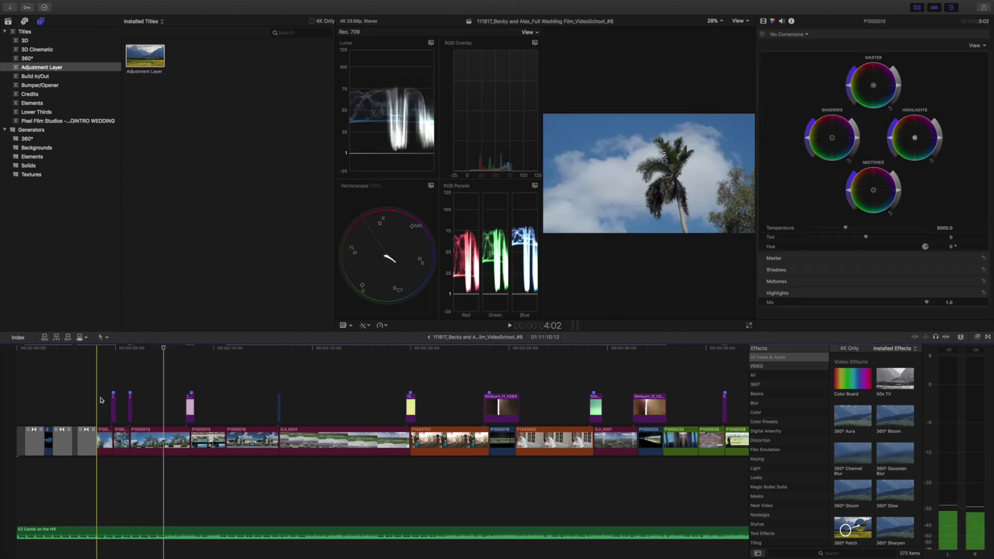
Check the fade from black into the palm tree clip at the film's opening
click(103, 379)
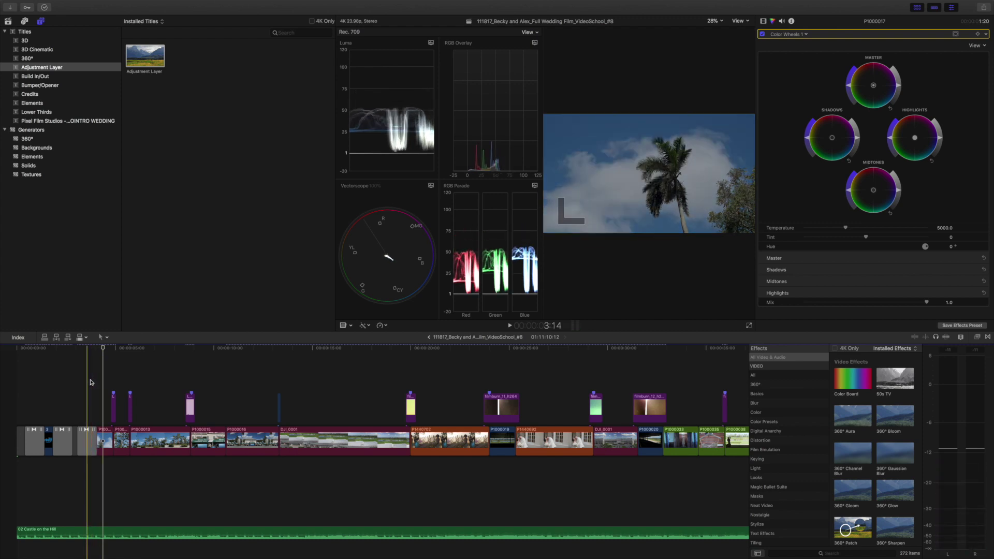
key(j)
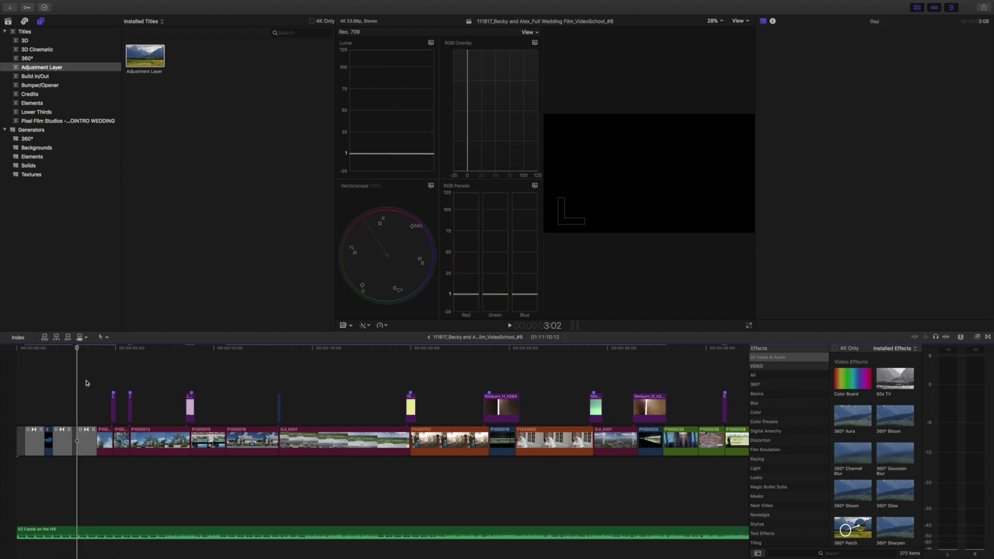
key(c)
Examine the fade to black at the end of the reception clip frame by frame, around 01:11:07
key(End)
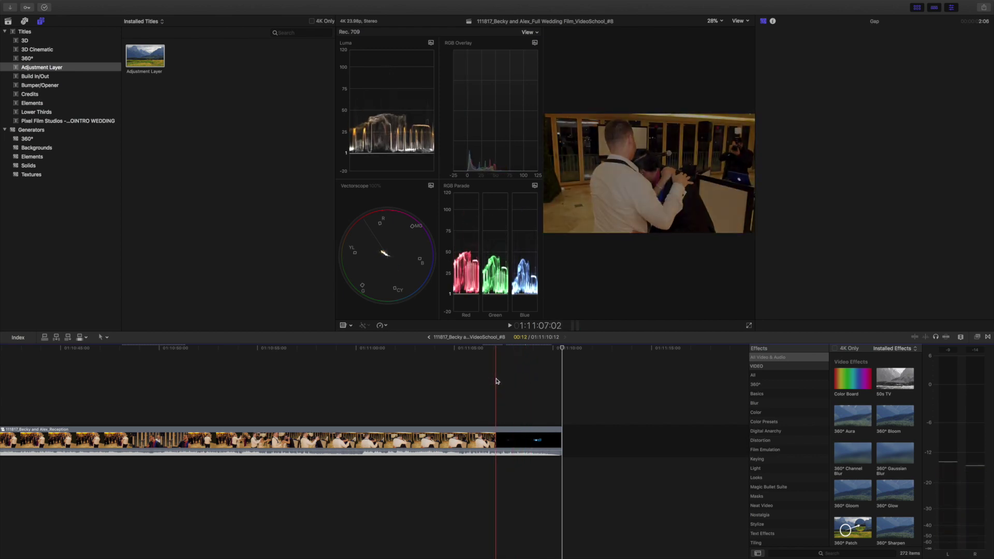
key(space)
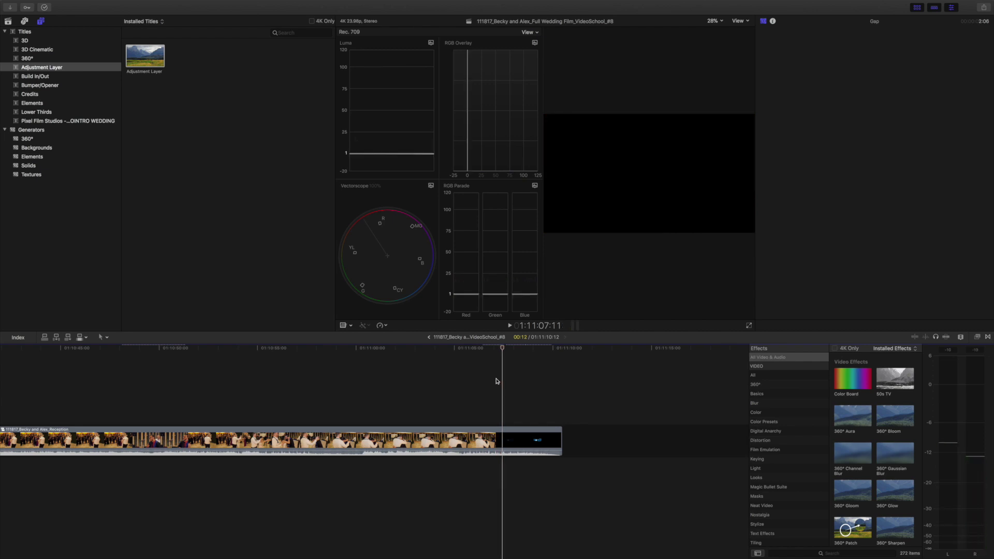
key(Left)
key(Left)
key(Left)
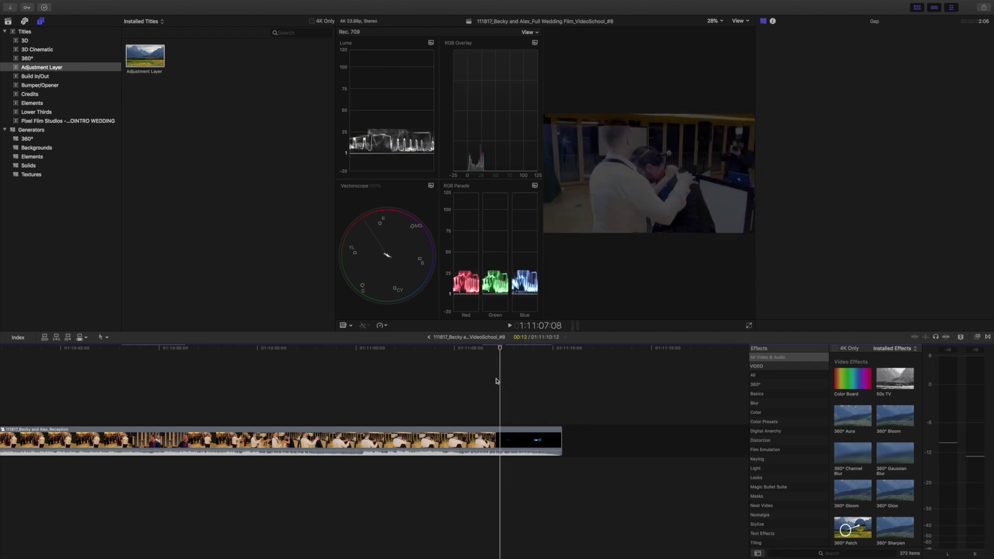
key(Right)
key(Right)
key(Right)
key(Left)
key(Left)
key(Right)
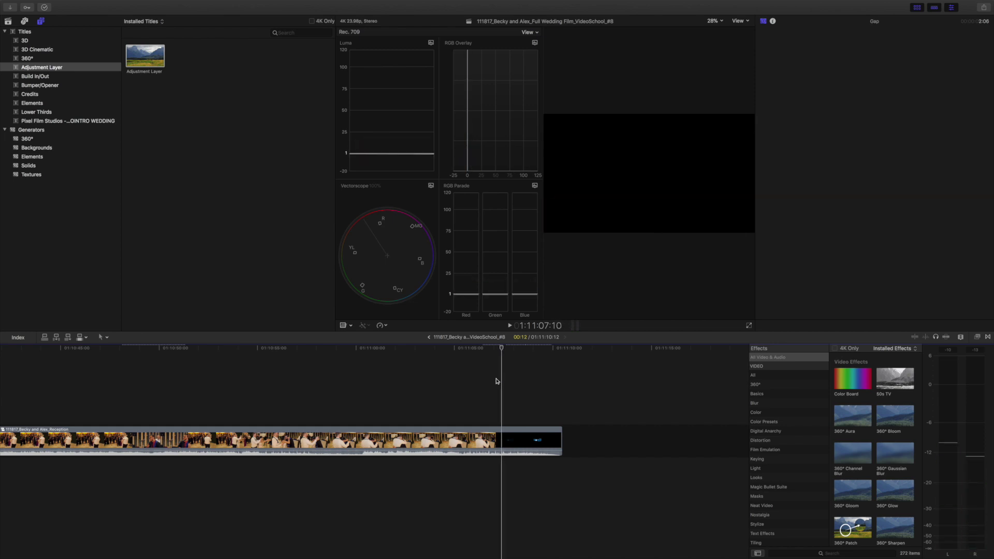
Connect an Adjustment Layer title above the timeline so that it spans all the film's clips up to the closing fade to black
key(super+a)
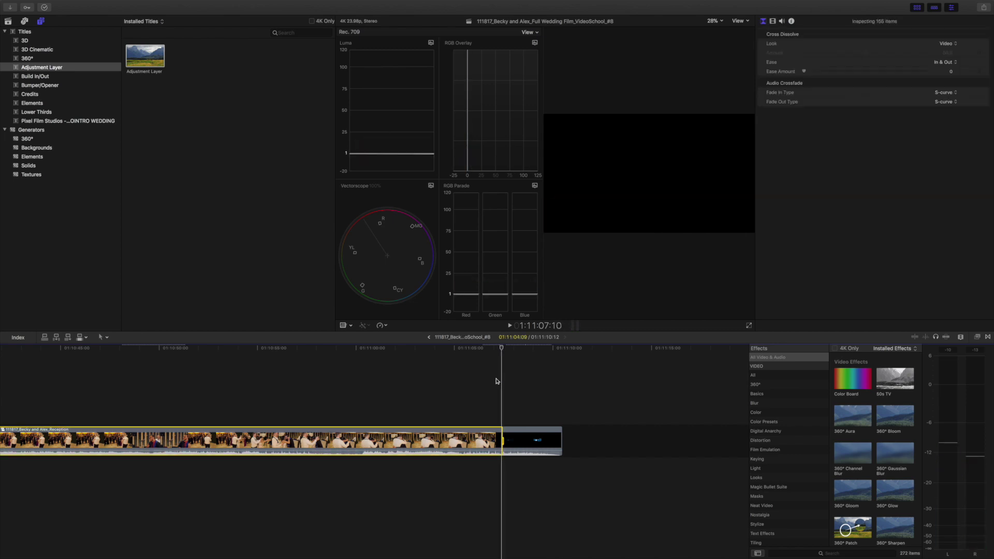
click(138, 57)
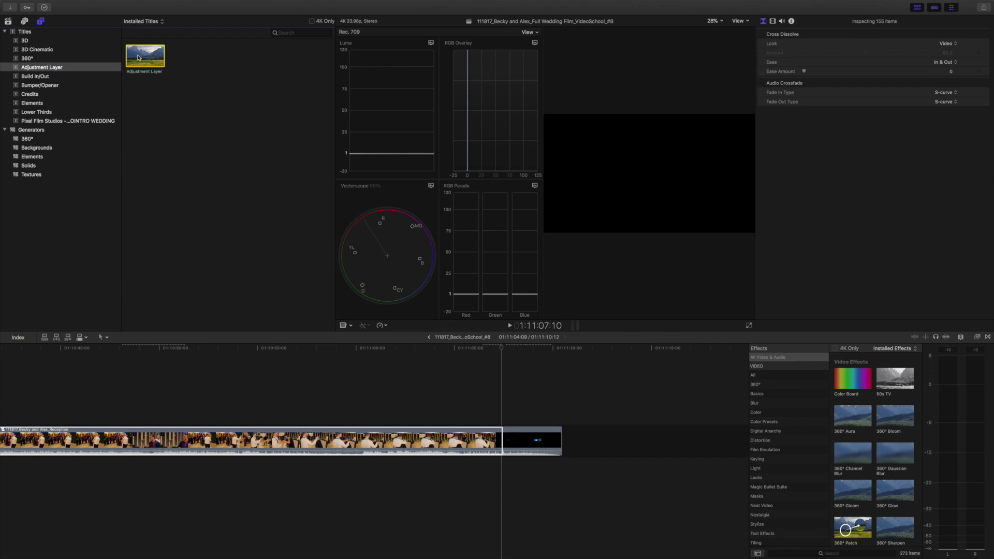
key(q)
key(super+6)
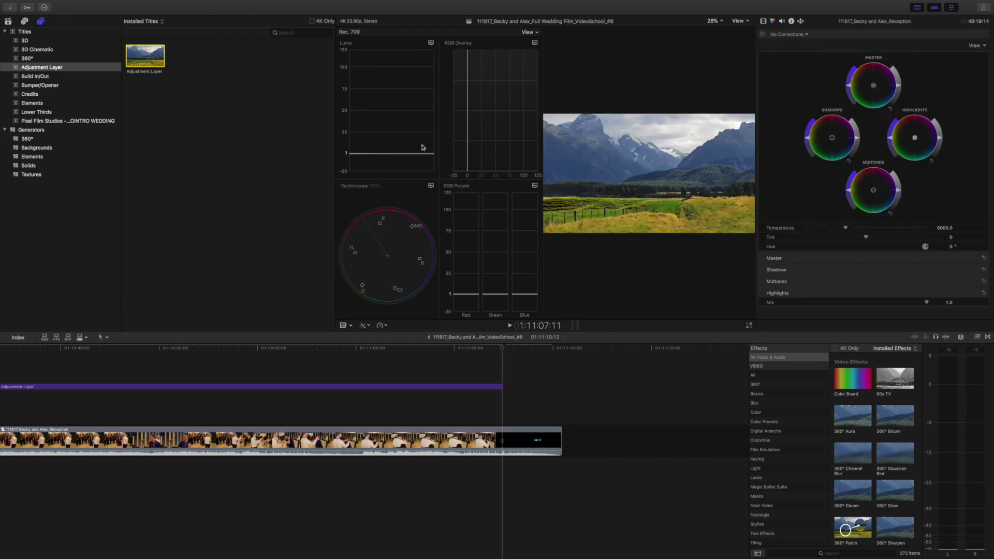
Move the adjustment layer below the light leak and film burn overlays, directly above the main storyline clips
key(super+equal)
key(super+equal)
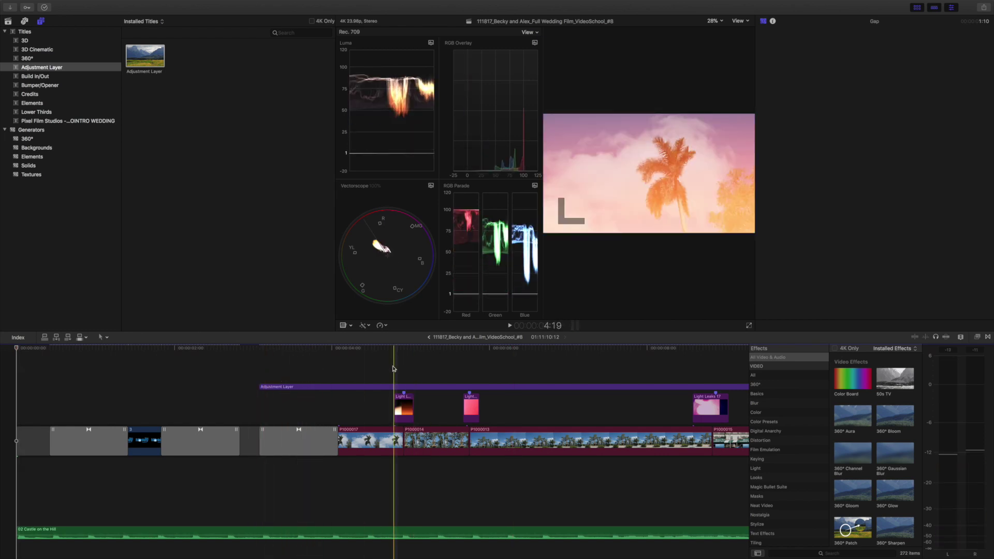
key(shift+z)
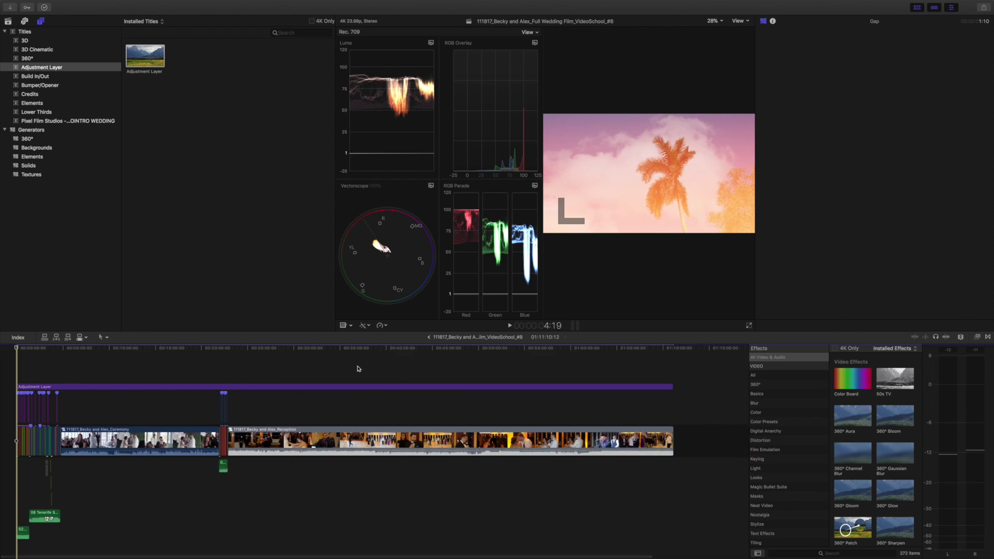
key(super+equal)
key(super+equal)
key(super+equal)
key(super+equal)
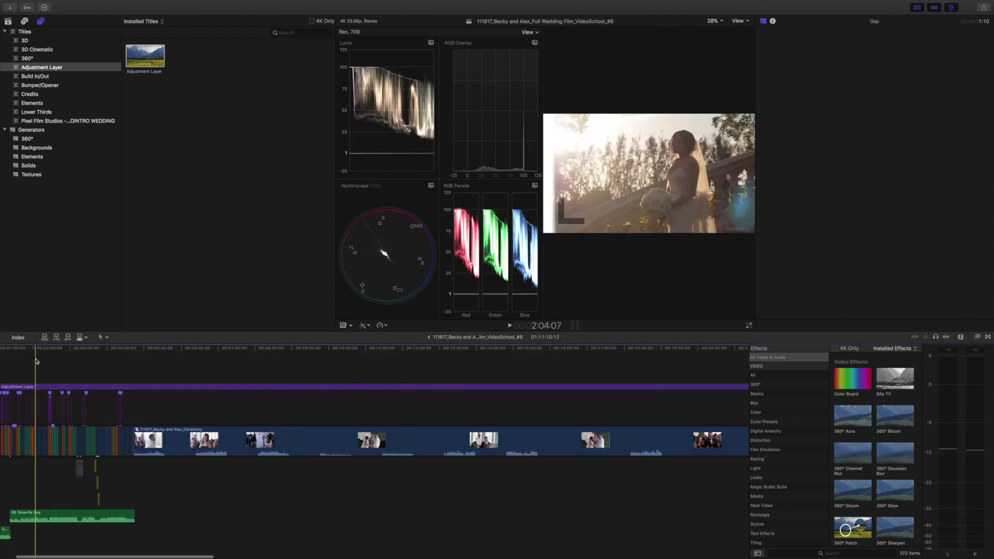
scroll(36, 360, left, 5)
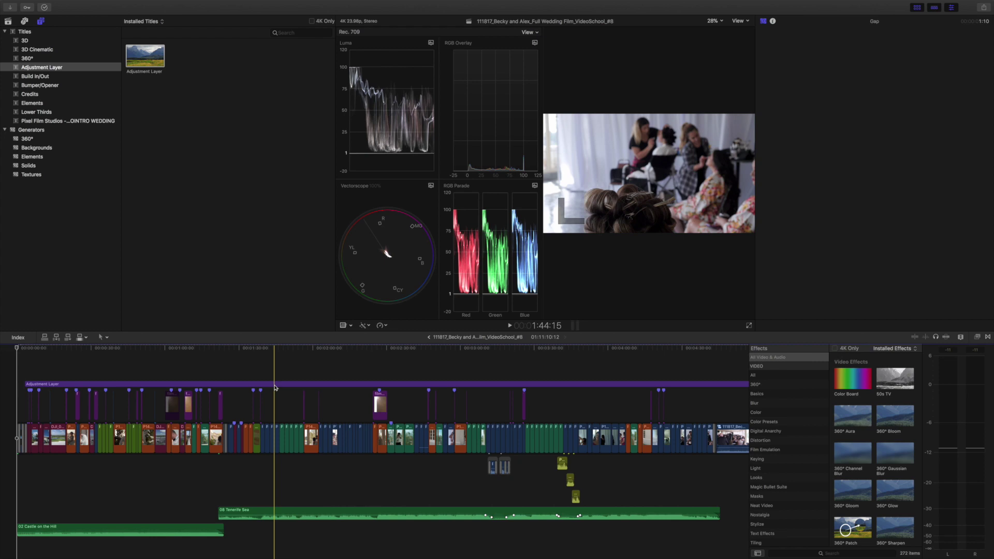
drag(275, 386, 211, 421)
key(super+6)
key(super+7)
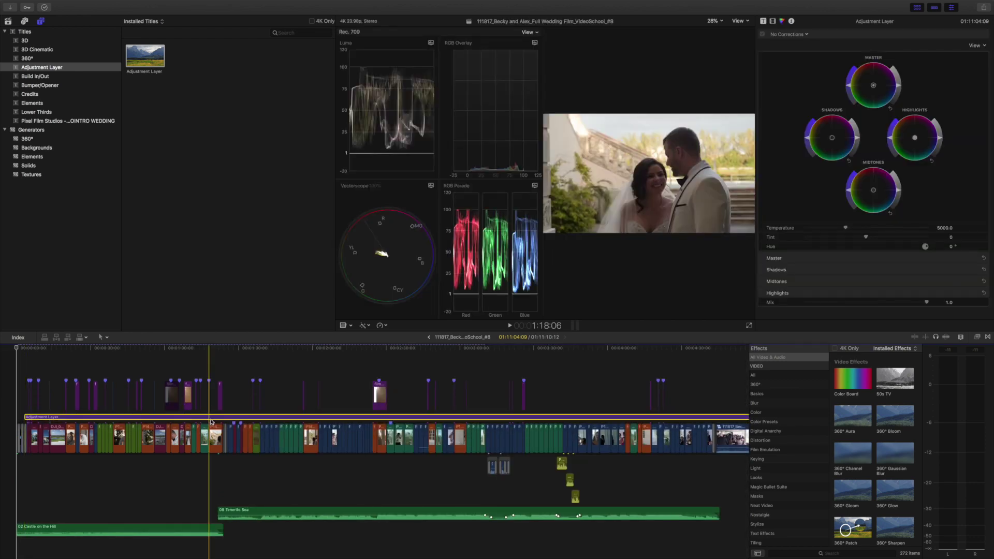
Check where the adjustment layer ends after the reception clip and where it starts at the film's opening
key(super+minus)
key(super+minus)
key(super+minus)
key(super+minus)
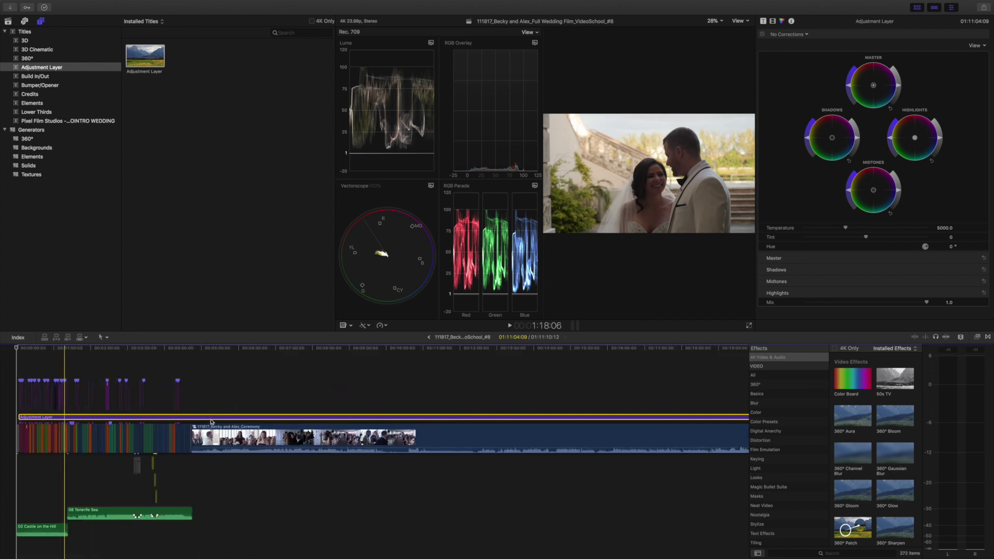
key(End)
key(super+equal)
key(super+equal)
key(super+equal)
key(super+equal)
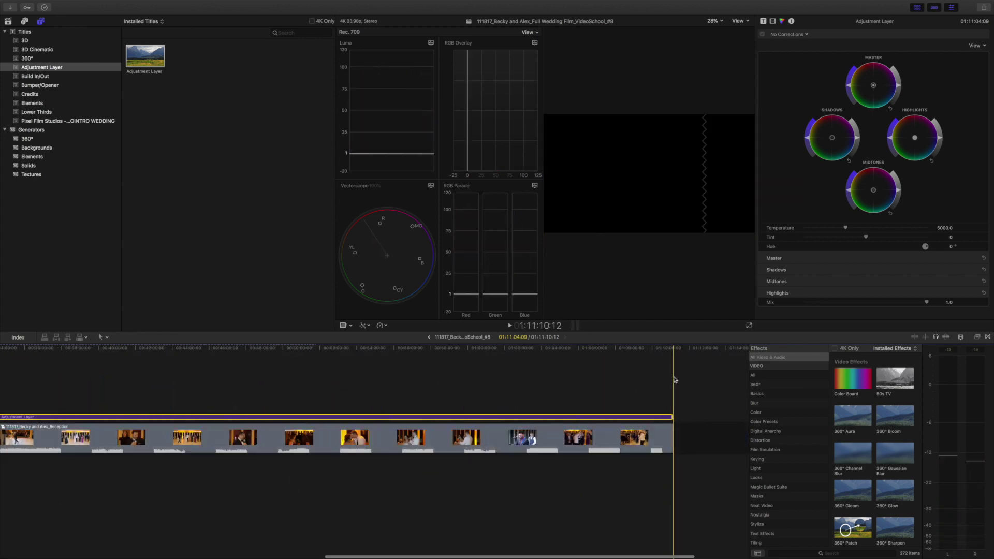
key(super+equal)
click(555, 393)
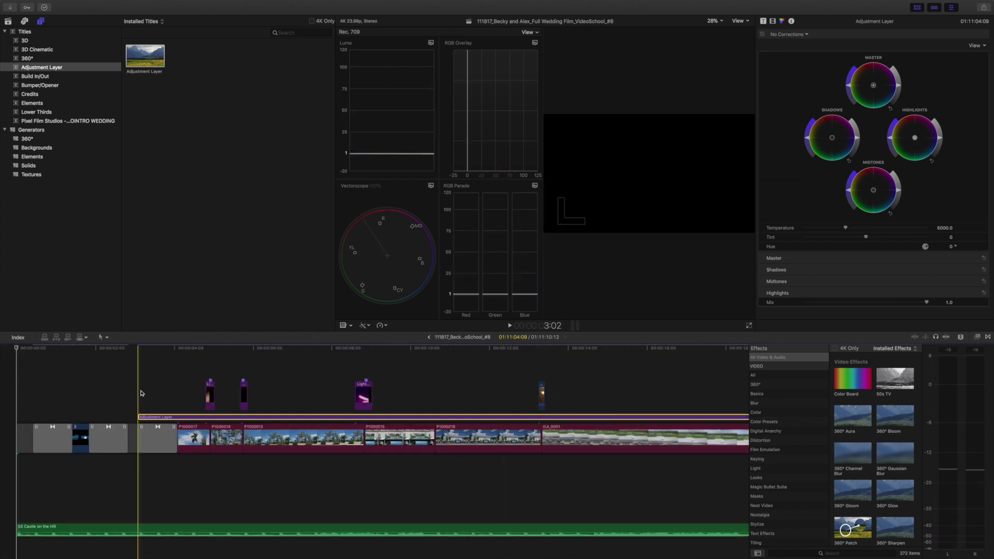
Park the playhead on the fountain clip at 7:11 and hide the browser and video scopes to enlarge the viewer
click(311, 368)
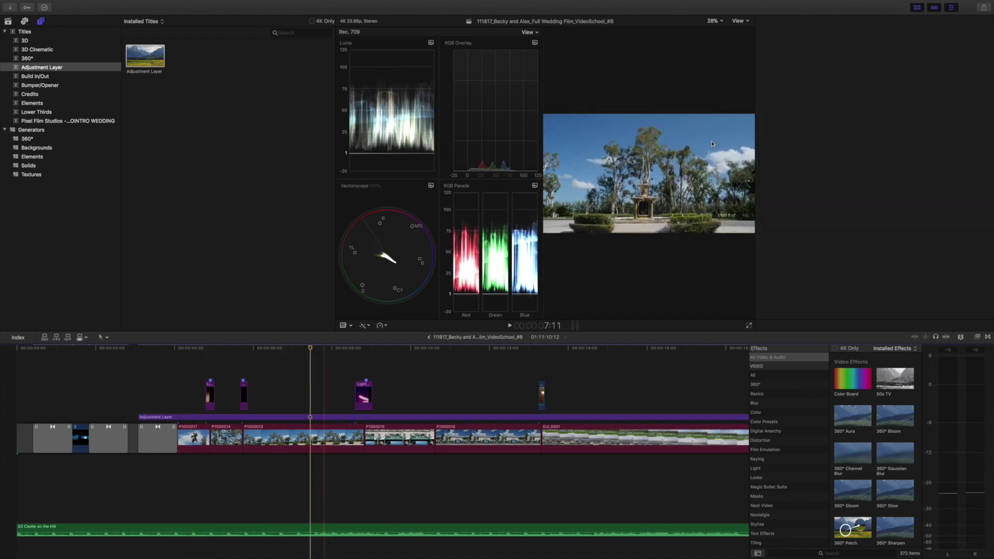
click(920, 8)
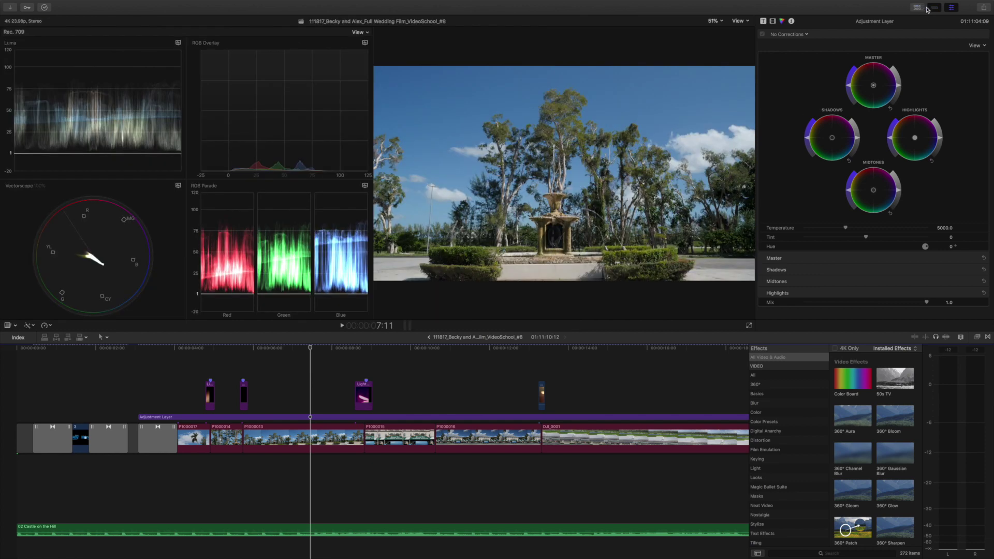
key(super+7)
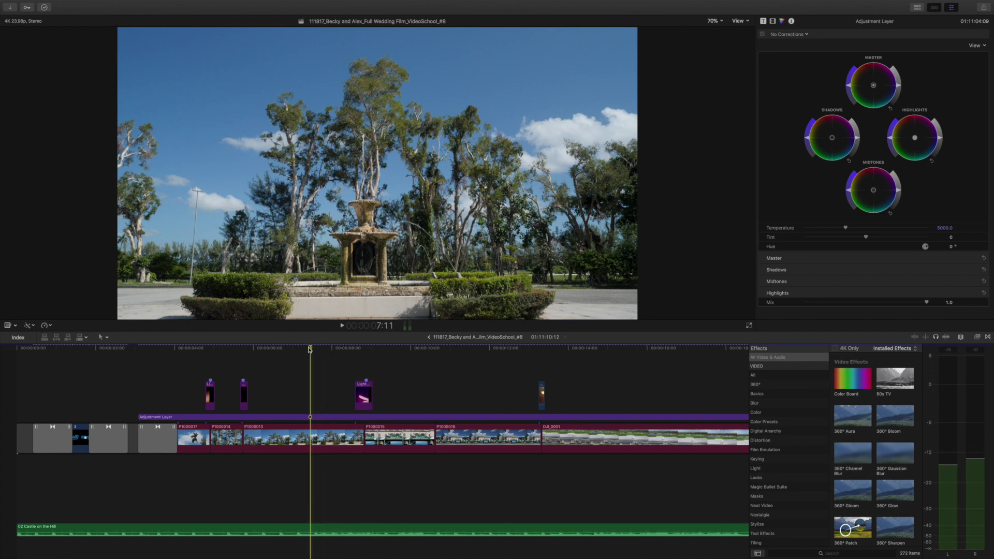
Apply the FilmConvertPro2 - 4K film emulation effect to the adjustment layer and display its settings
click(775, 452)
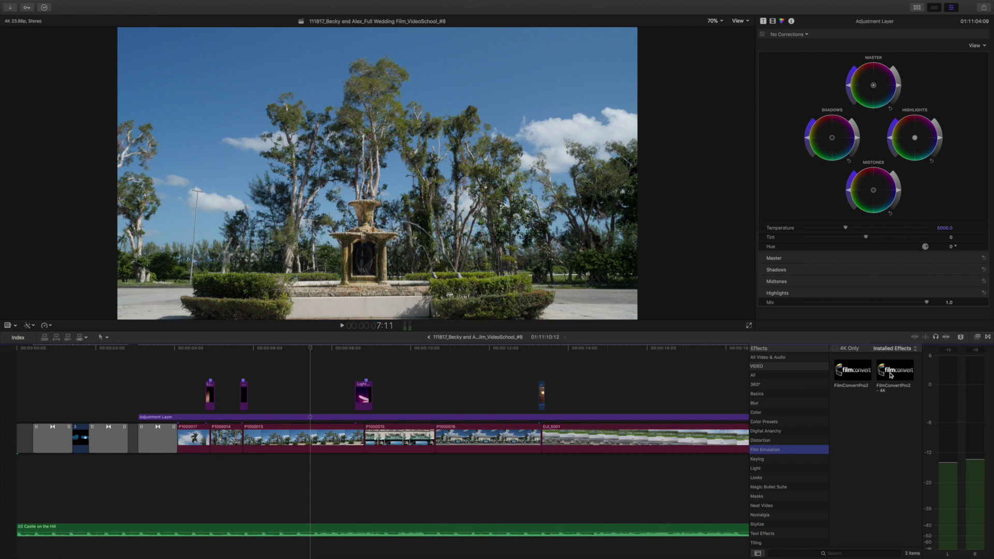
drag(891, 376, 304, 420)
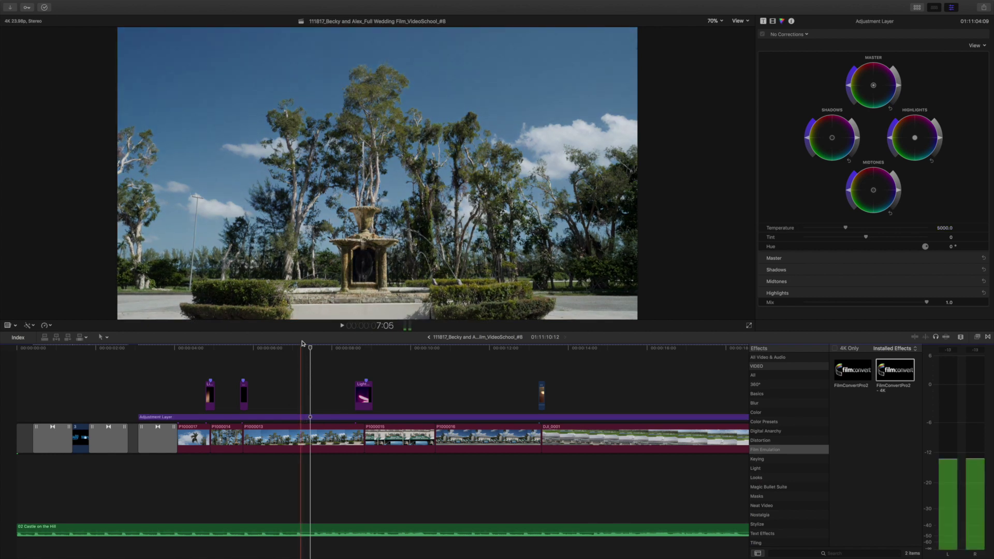
click(302, 417)
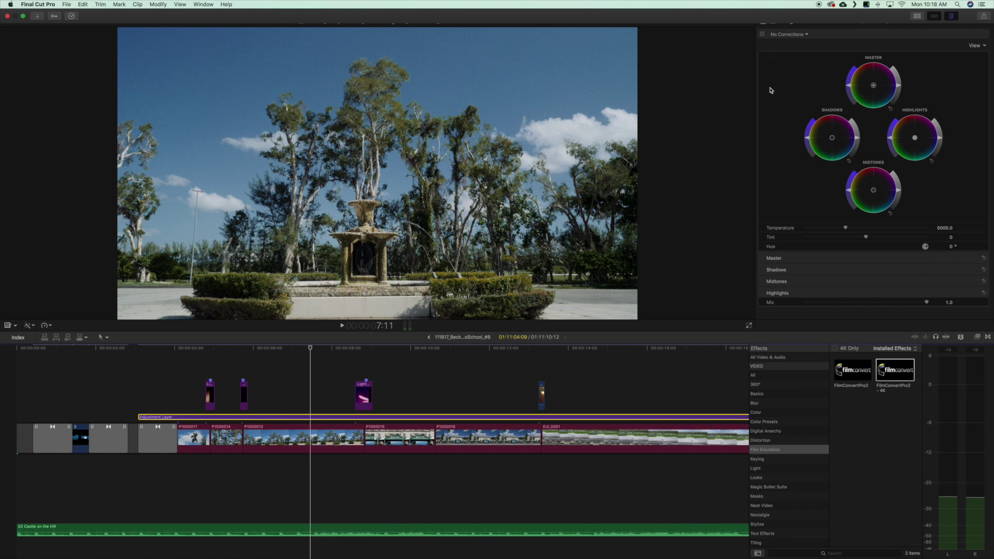
click(772, 23)
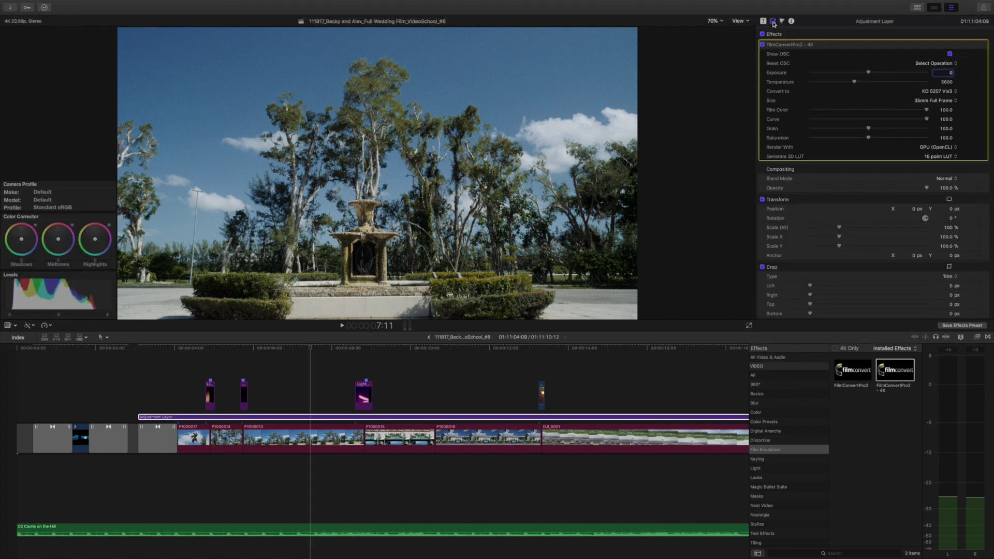
Set FilmConvert's camera profile to Panasonic, GH4, Natural and convert the footage to the FJ 8563 RL film stock
click(42, 196)
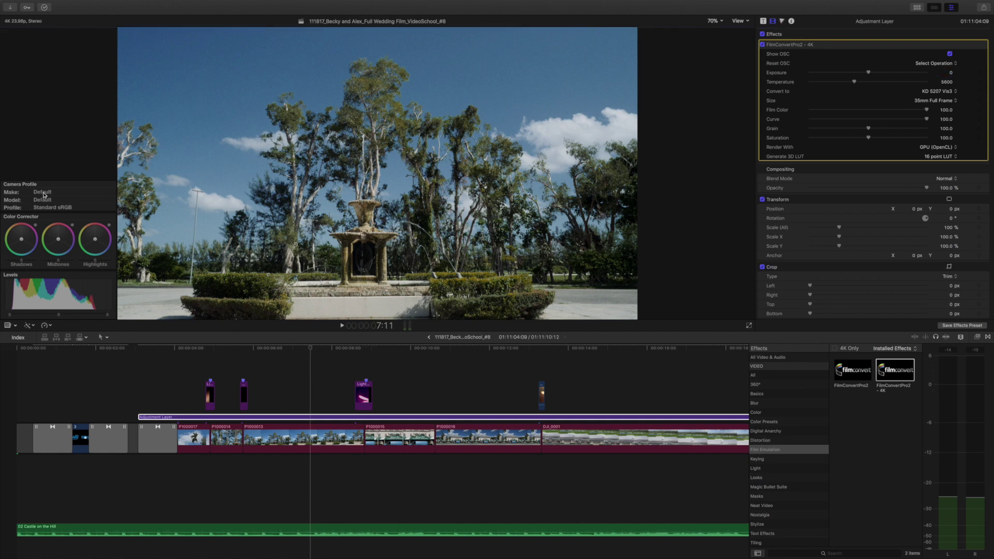
click(42, 193)
click(51, 273)
click(42, 200)
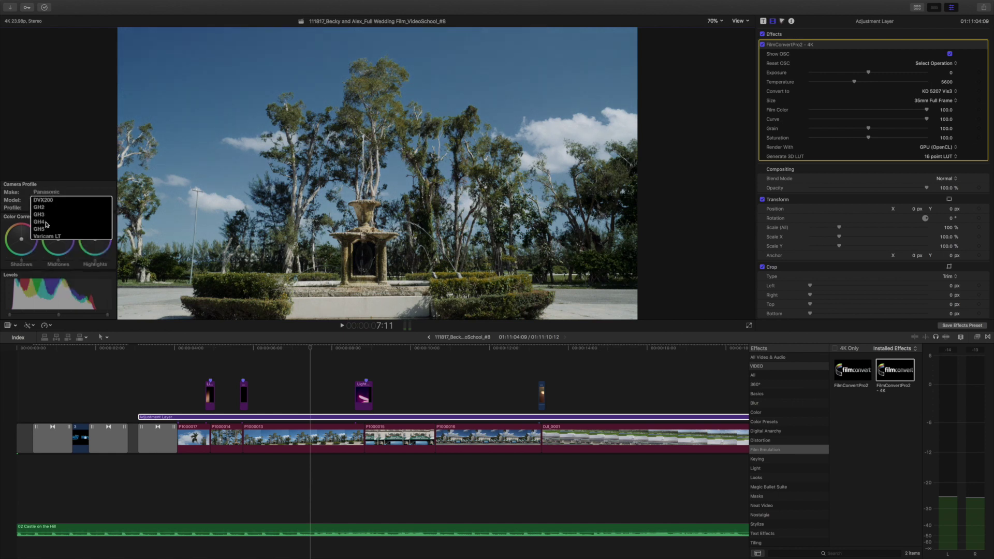
click(45, 221)
click(41, 207)
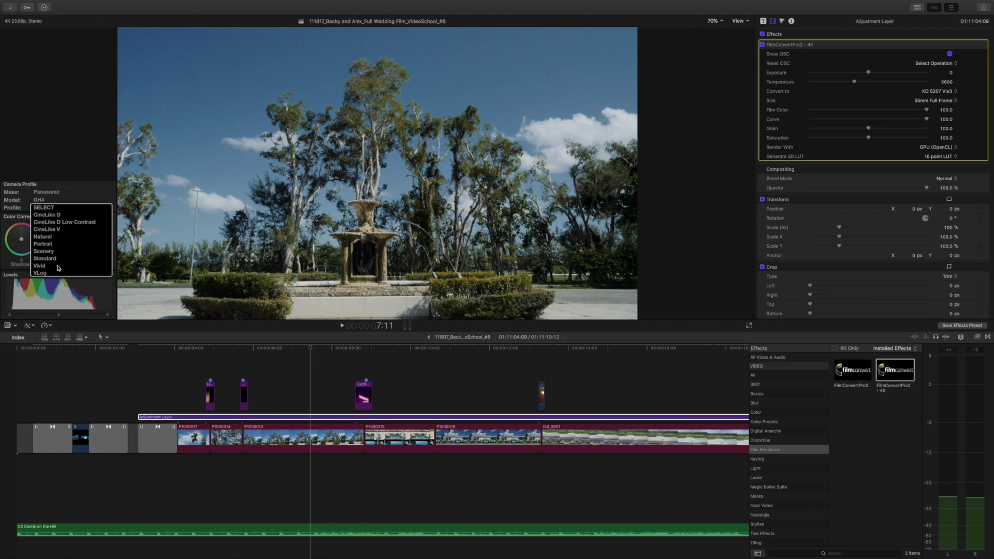
click(47, 238)
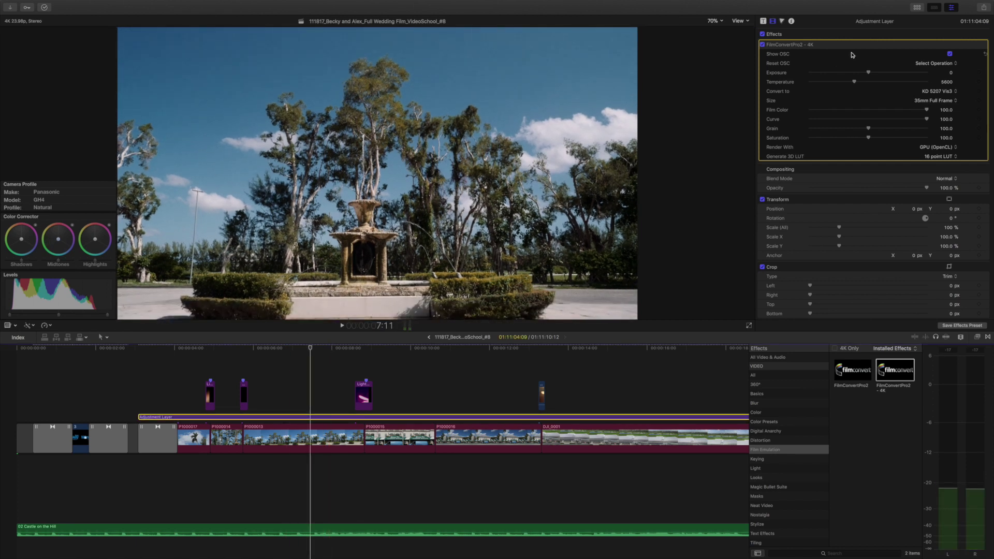
click(950, 94)
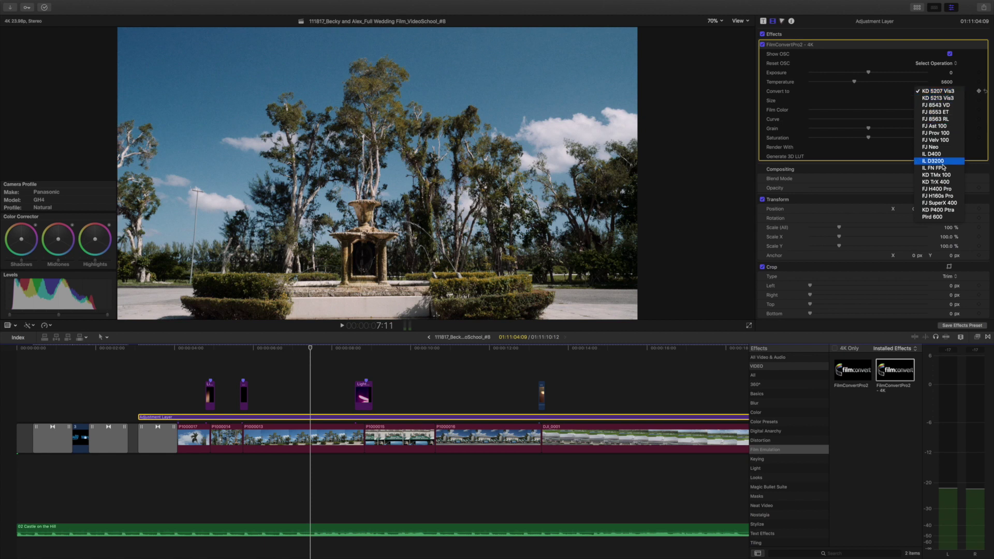
click(955, 119)
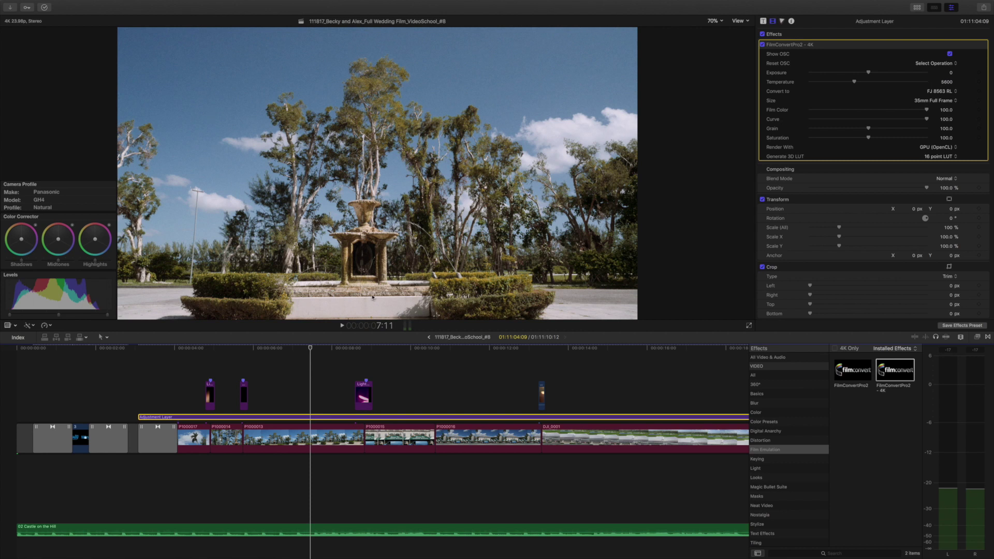
Review the film look on the clubhouse, bride and shoe clips, comparing the picture with the adjustment layer off and on
click(416, 367)
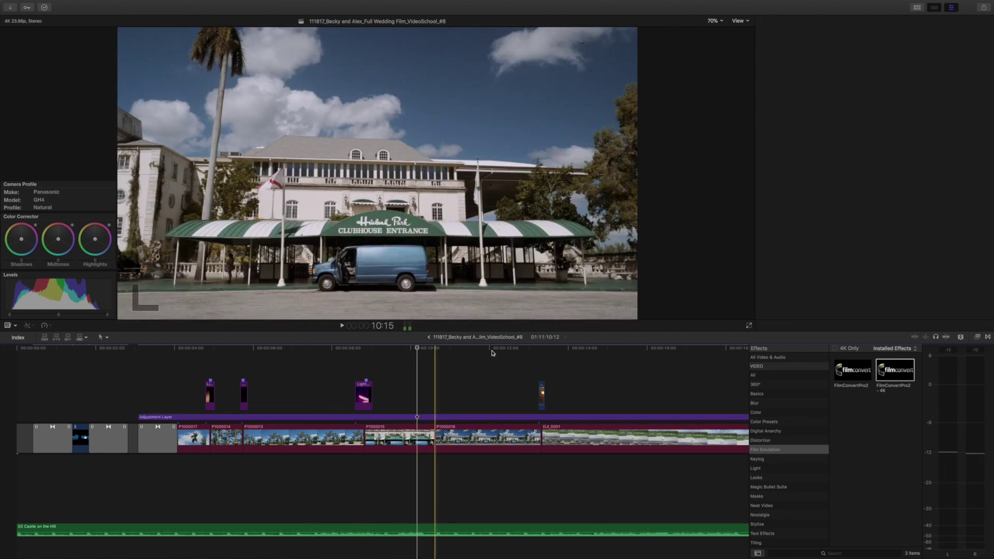
click(495, 351)
key(super+minus)
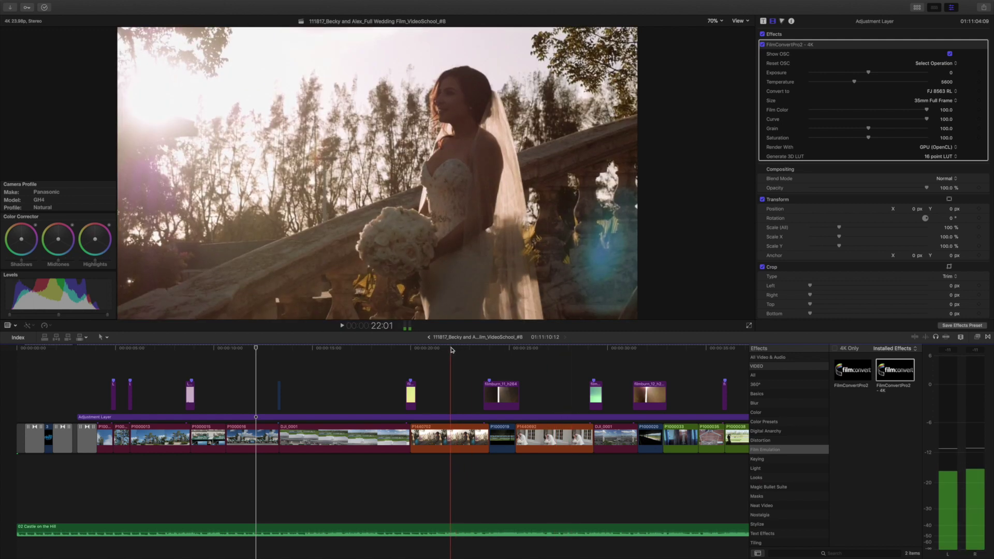
click(552, 398)
click(548, 417)
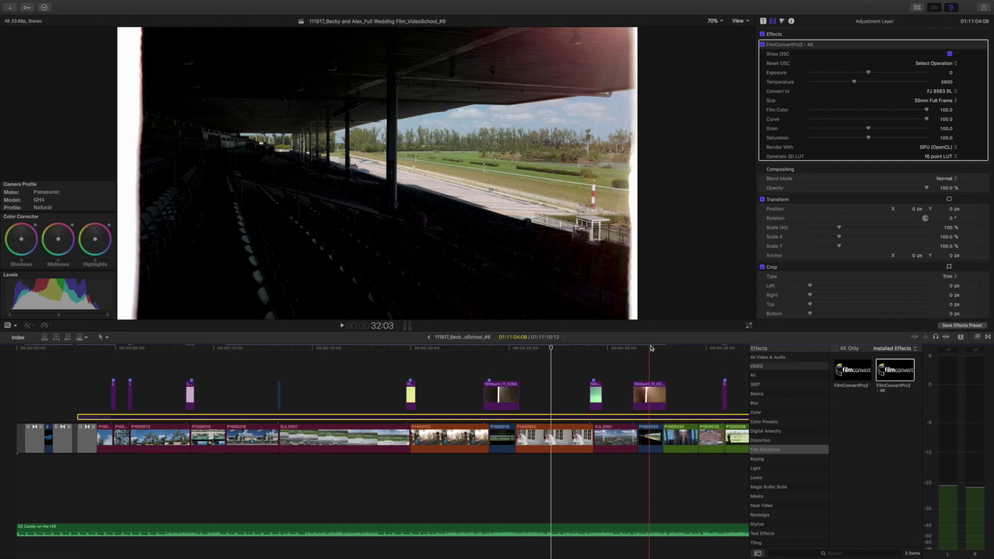
scroll(672, 357, right, 3)
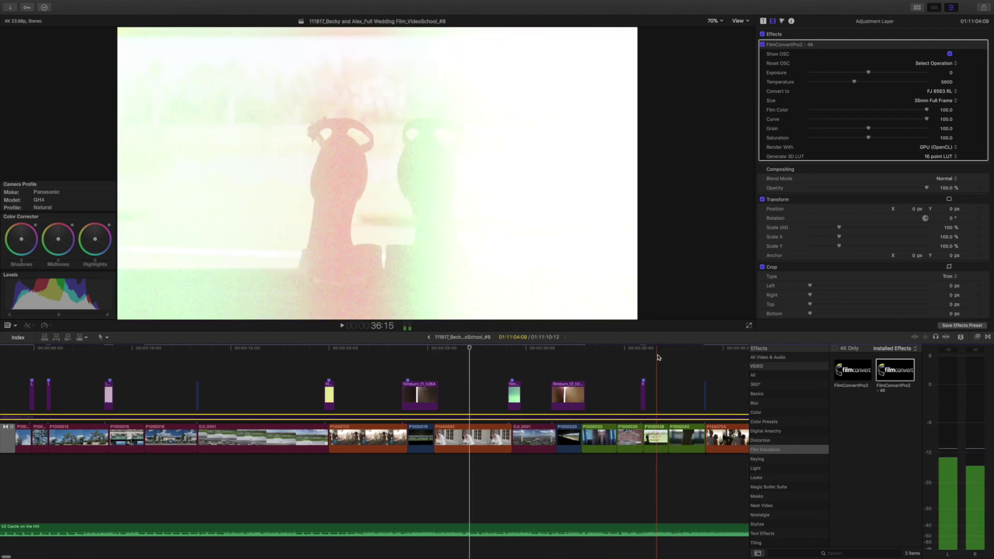
click(660, 357)
click(659, 414)
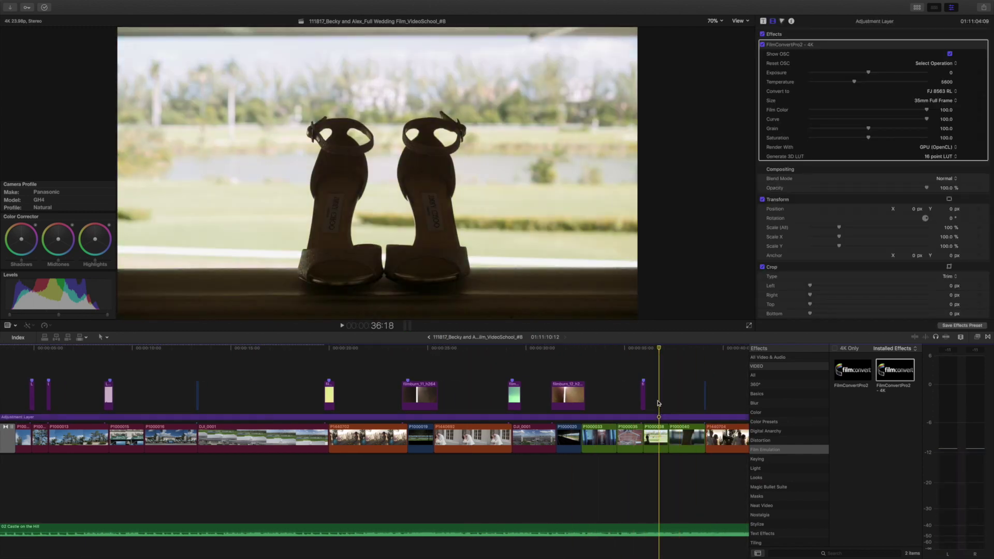
key(v)
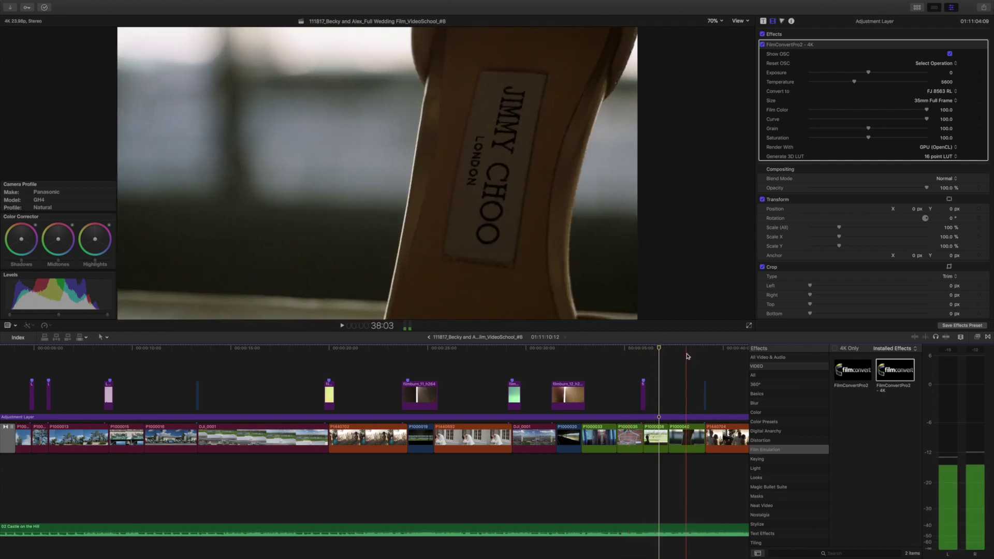
Try lowering the adjustment layer's film grain to about 20 while viewing the kissing couple clip, and undo the change
scroll(686, 356, right, 5)
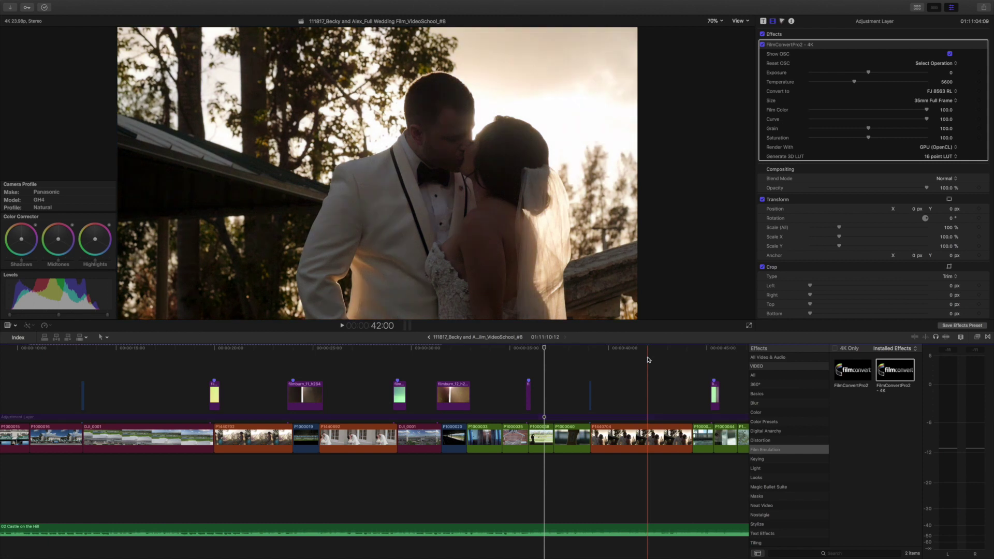
click(648, 359)
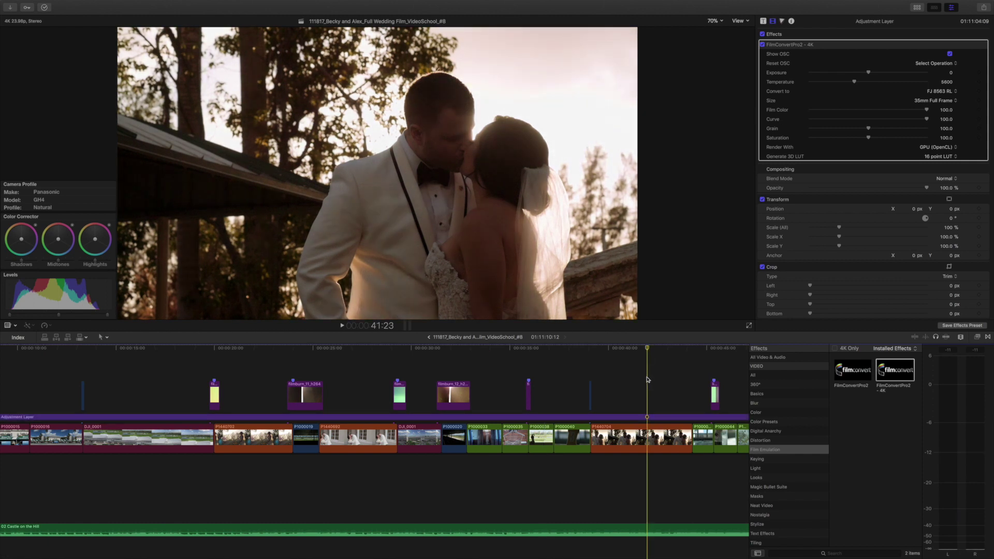
click(641, 418)
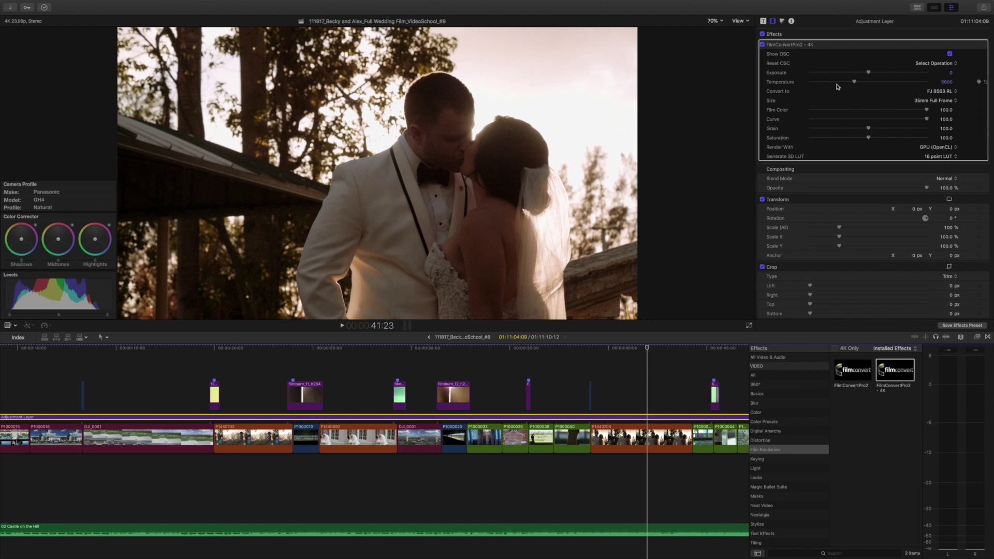
drag(869, 130, 822, 131)
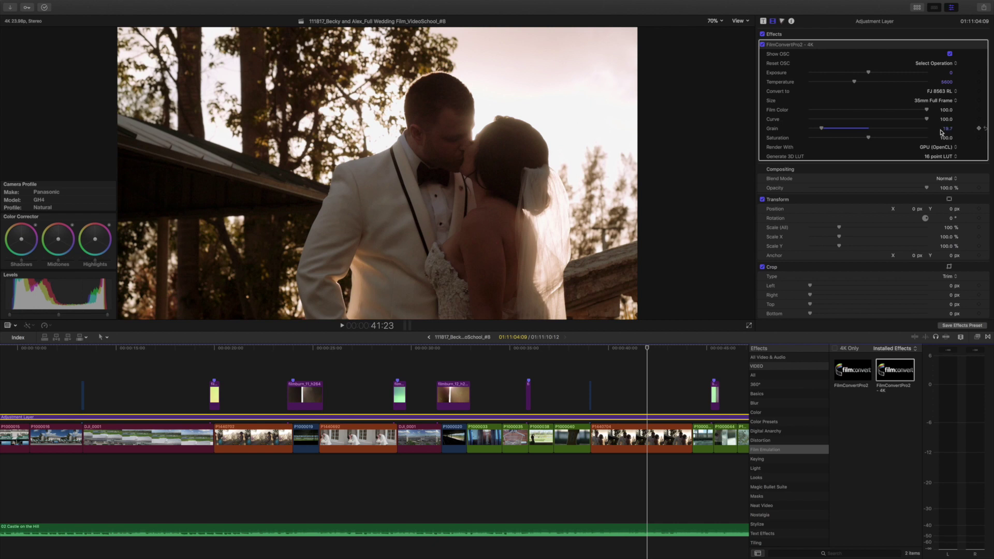
key(super+z)
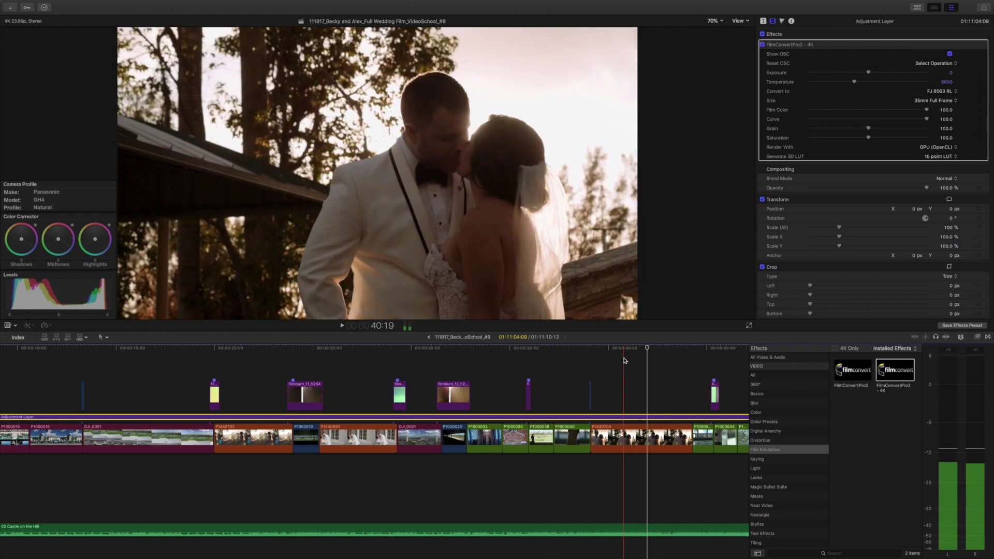
Mark the start of a timeline range at the adjustment layer's first frame, at 3:02
scroll(626, 363, right, 5)
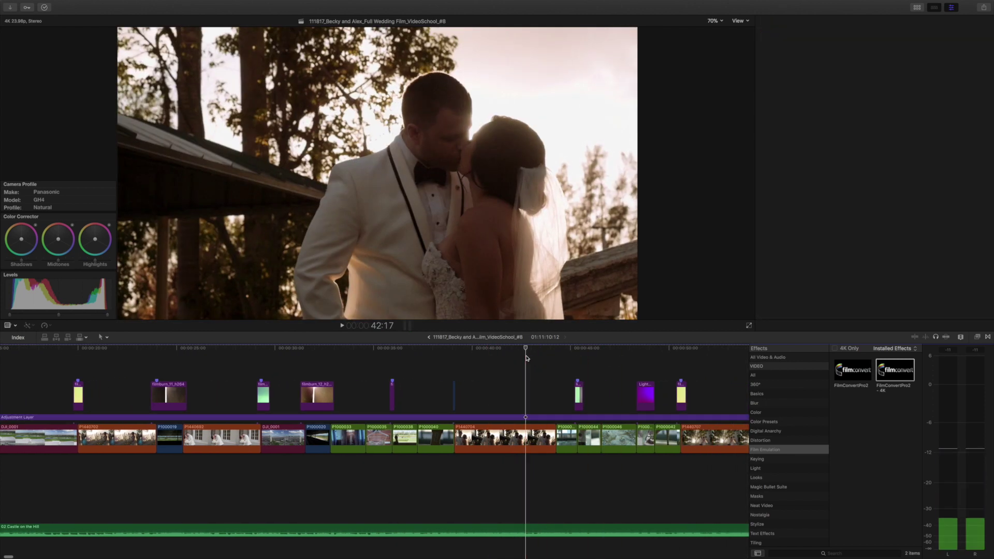
key(shift+z)
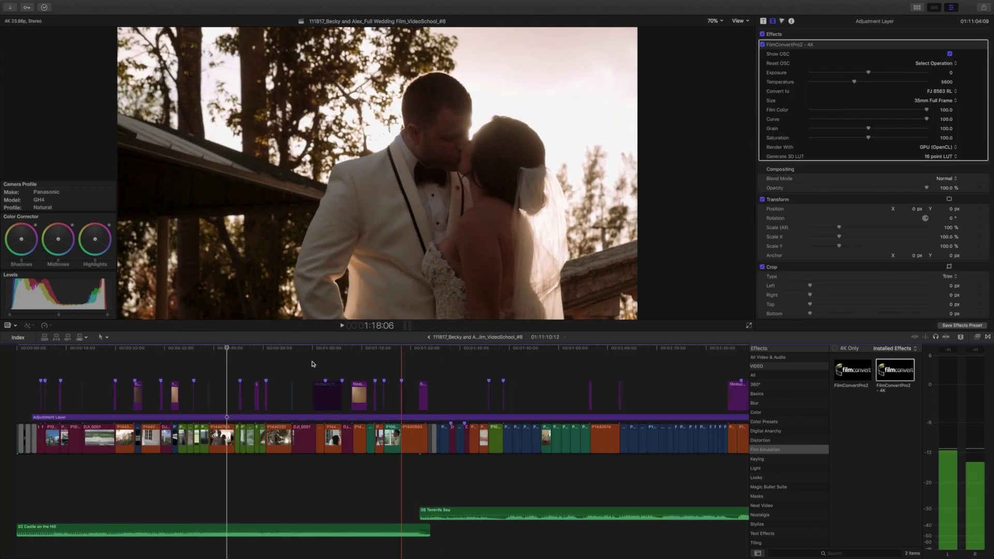
click(478, 373)
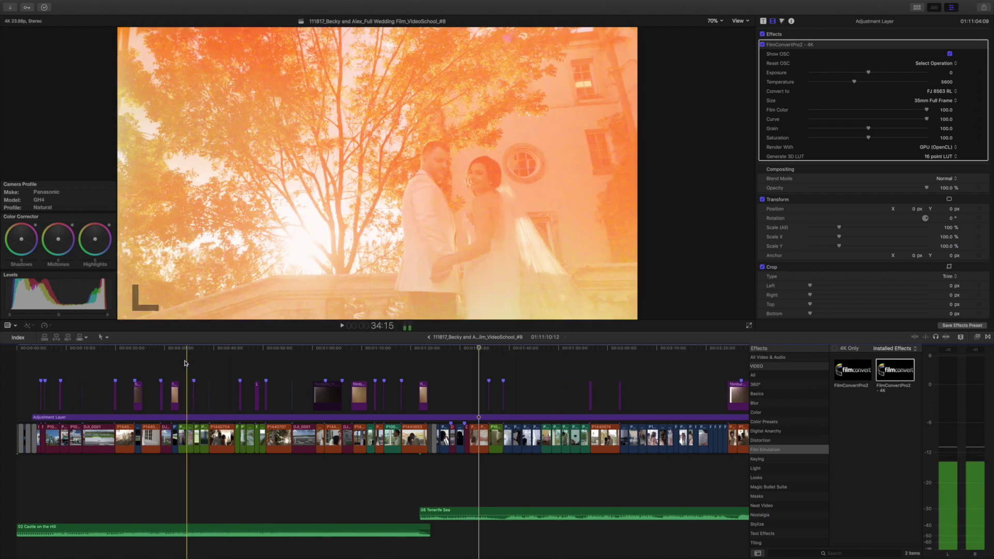
click(95, 371)
click(38, 417)
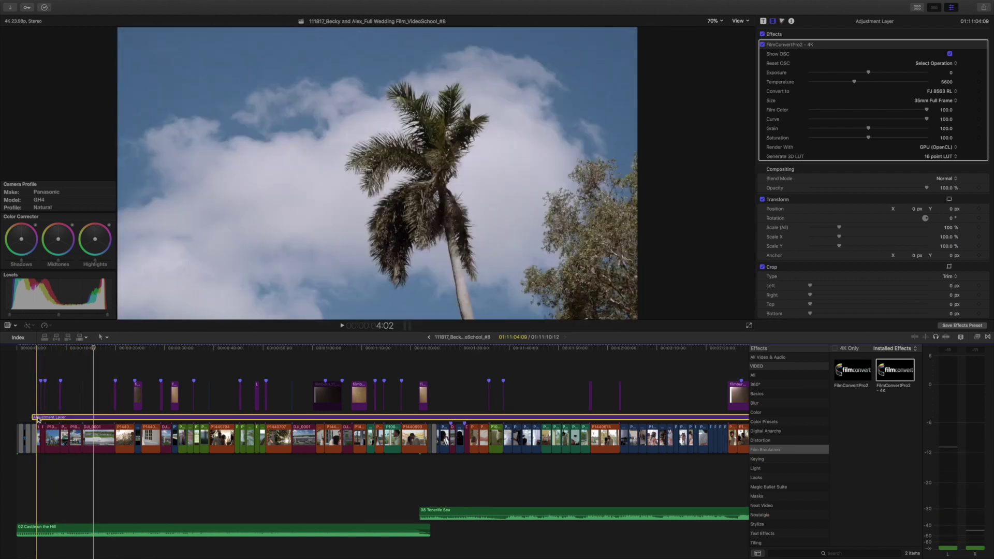
key(super+equal)
key(super+equal)
key(super+equal)
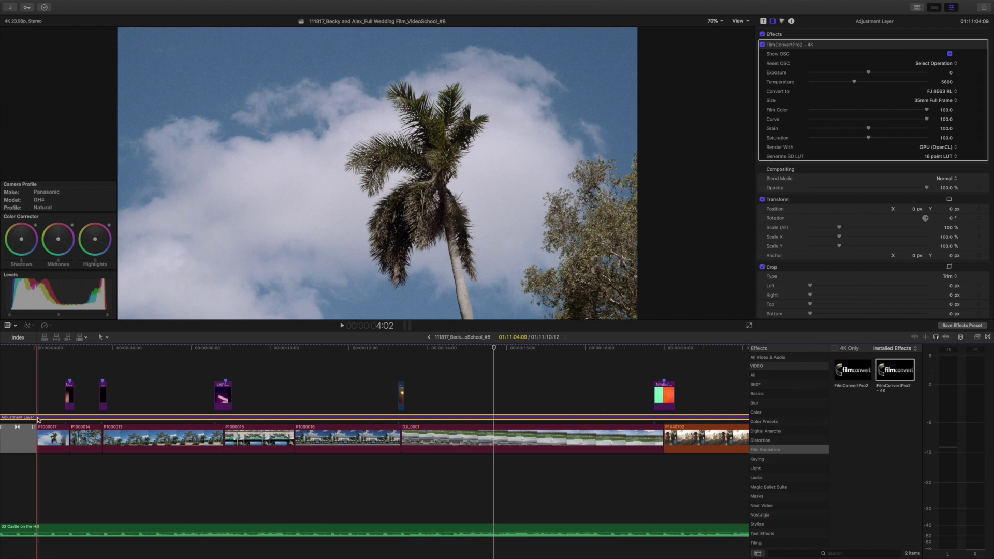
key(Up)
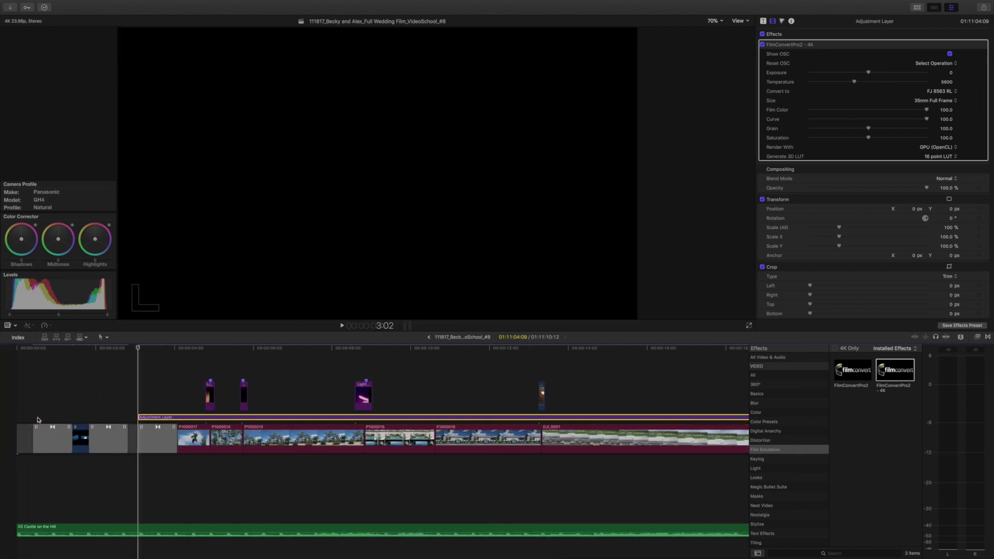
key(c)
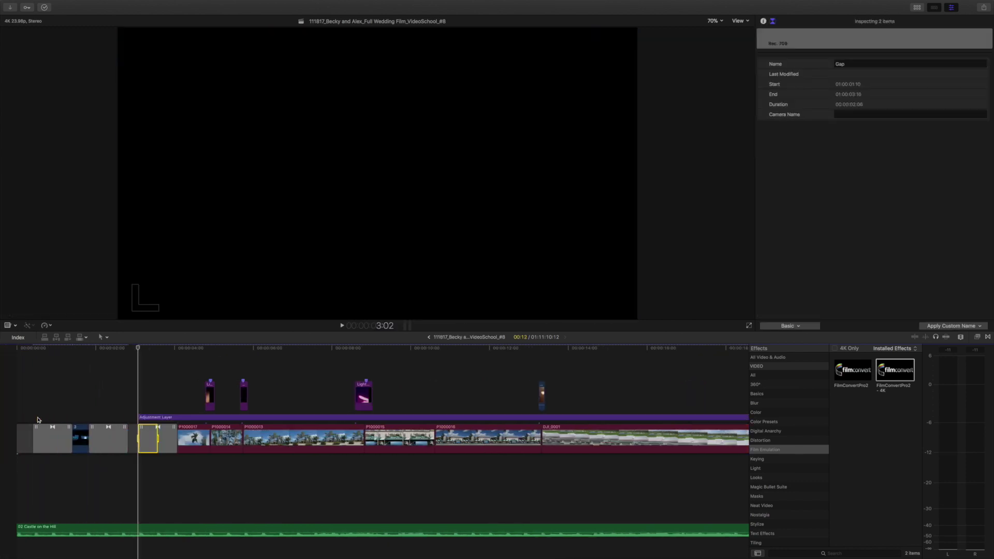
Extend the range selection across all clips and mark its end at the adjustment layer's last frame, 1:11:07:10
key(shift+o)
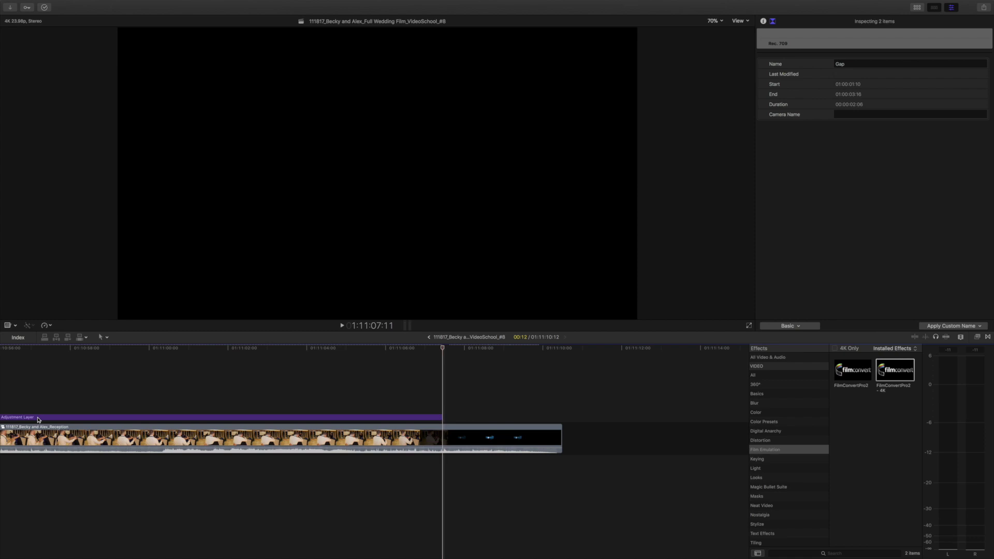
key(cmd+a)
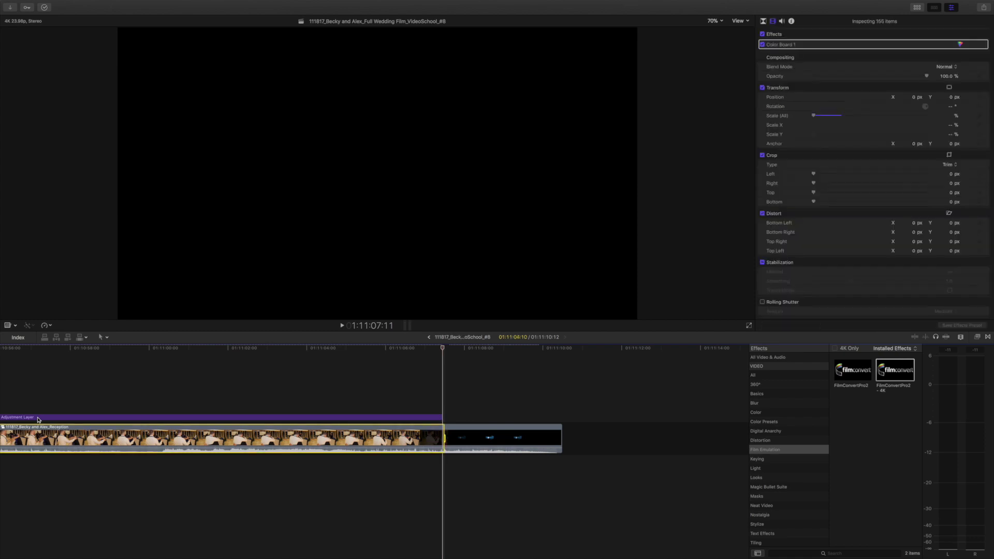
key(Left)
key(o)
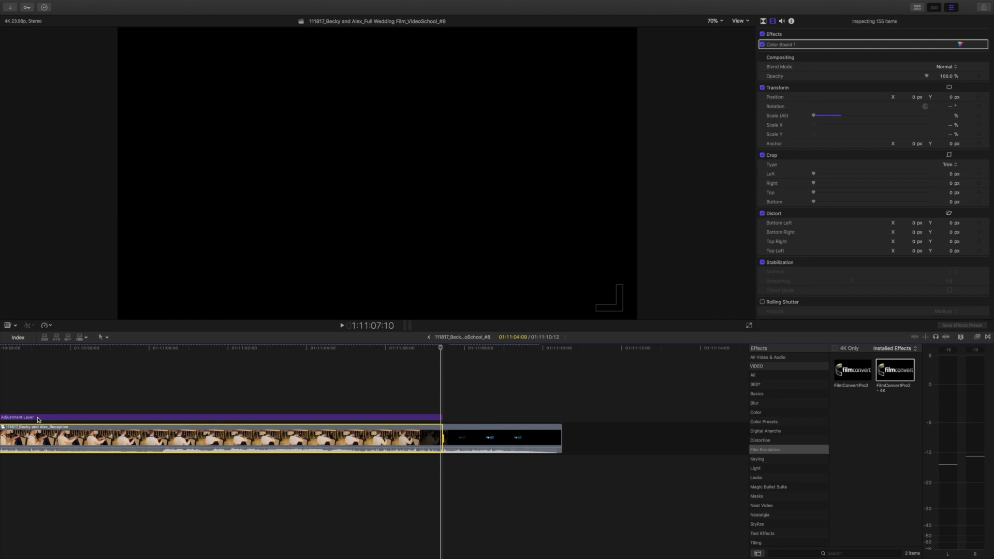
key(Right)
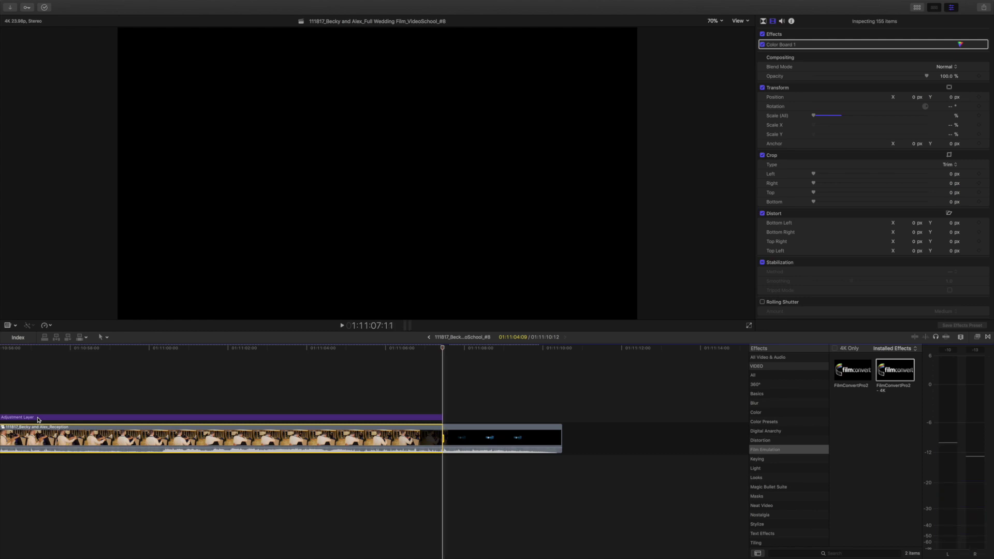
key(Left)
key(Right)
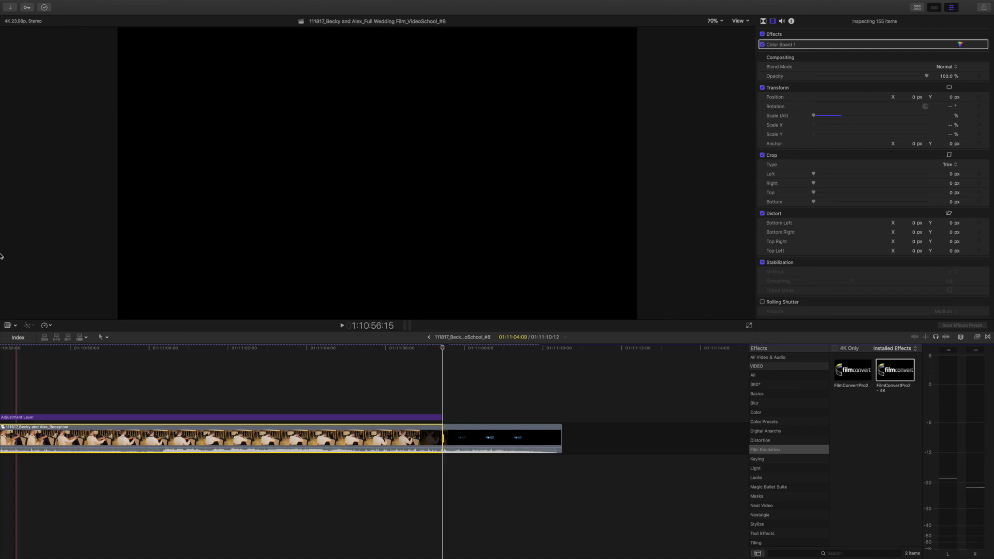
Add the Whites solid generator across the marked range and place it directly above the adjustment layer, beneath the film burn overlays
click(918, 9)
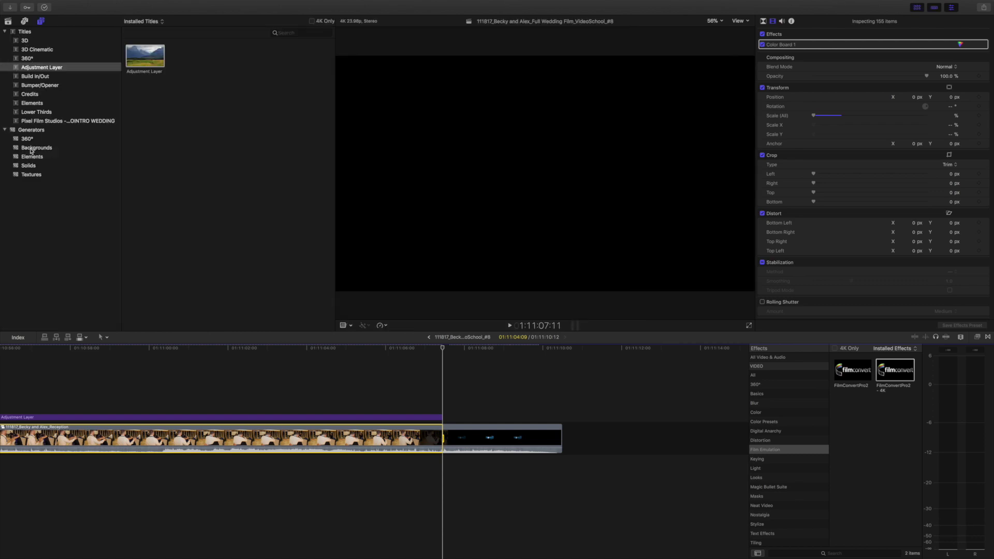
click(28, 176)
click(26, 166)
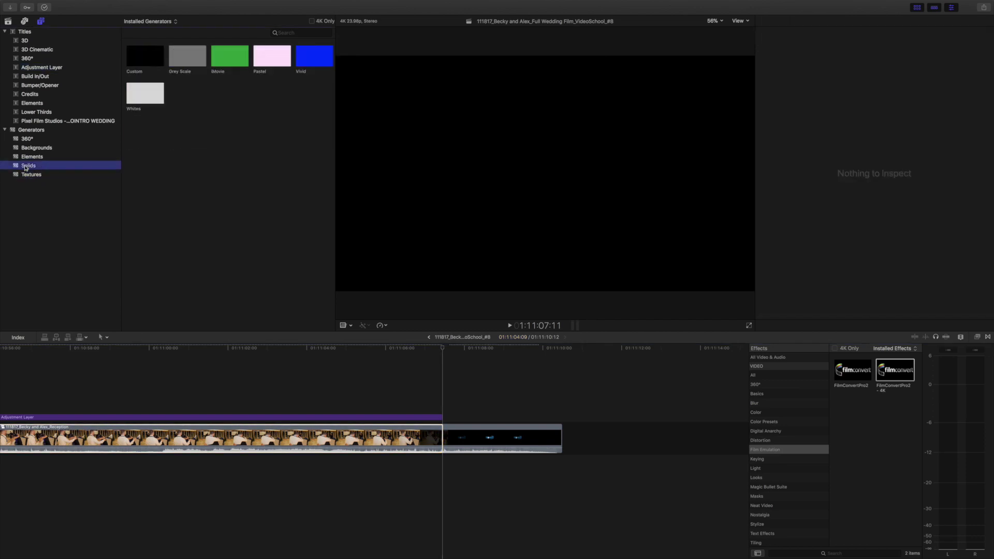
click(155, 96)
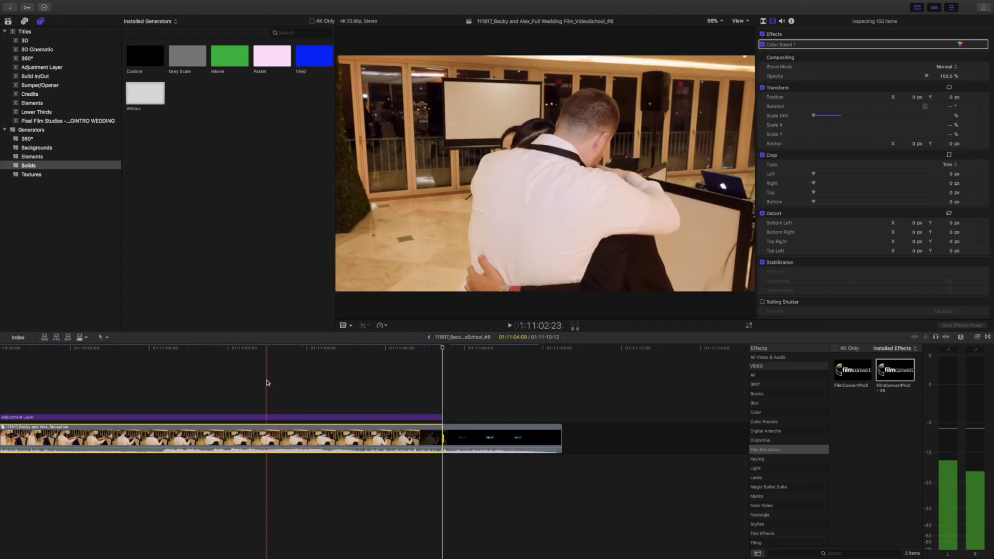
key(q)
click(342, 372)
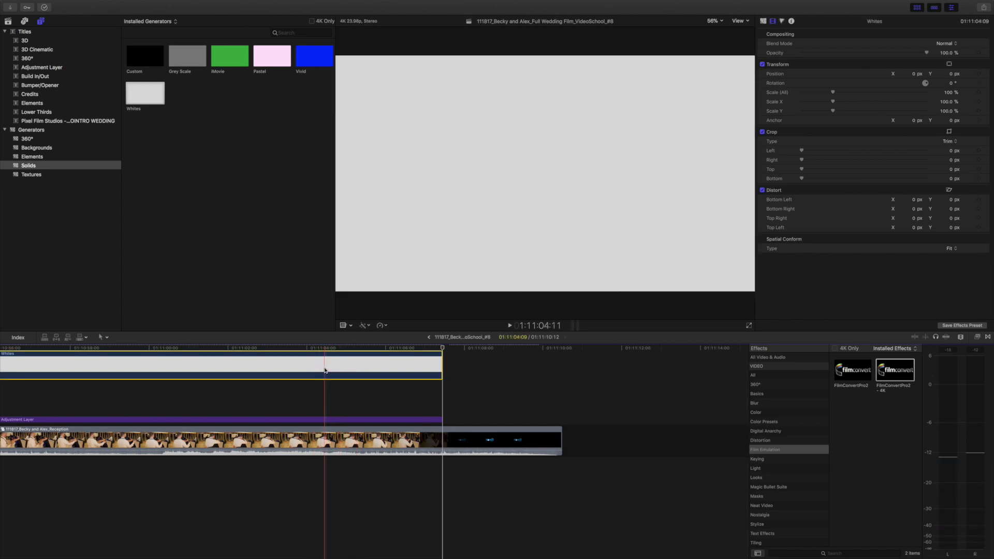
drag(325, 370, 324, 403)
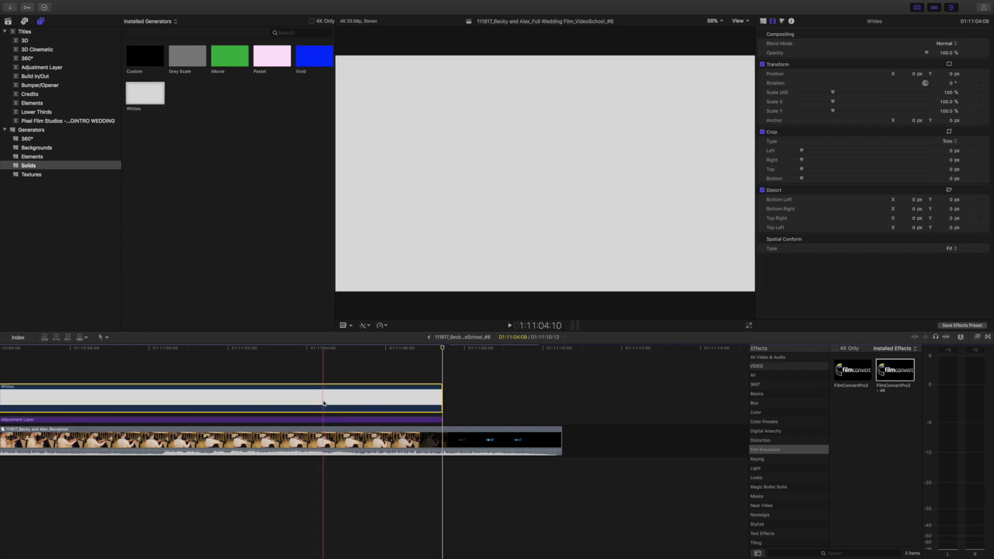
Set the opacity of the Whites solid to 2%
key(shift+z)
click(29, 355)
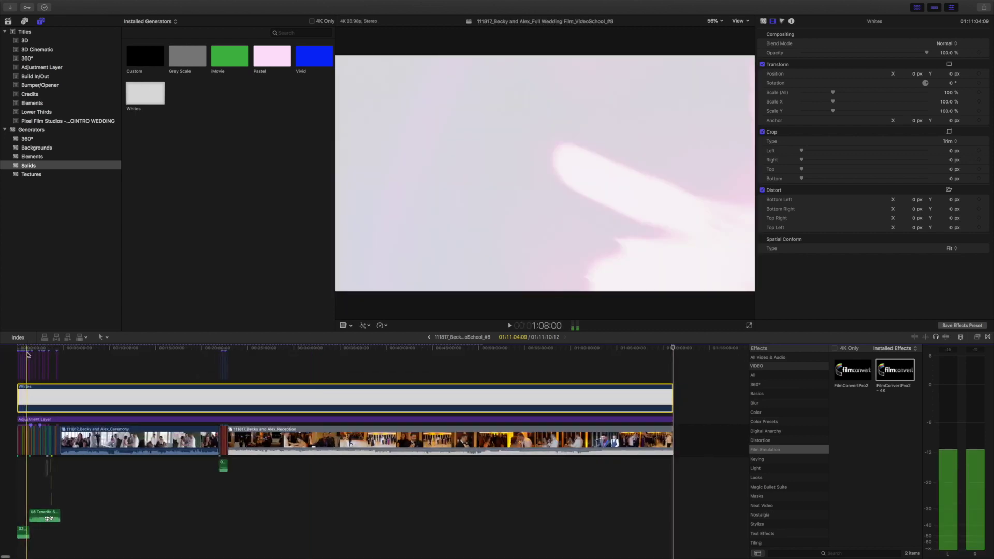
key(super+equal)
key(super+equal)
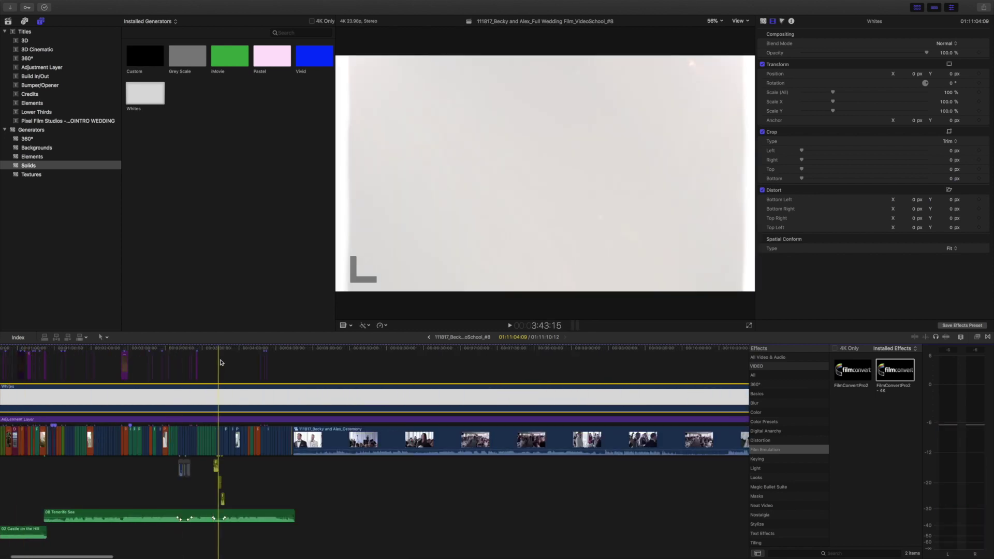
click(250, 347)
click(308, 348)
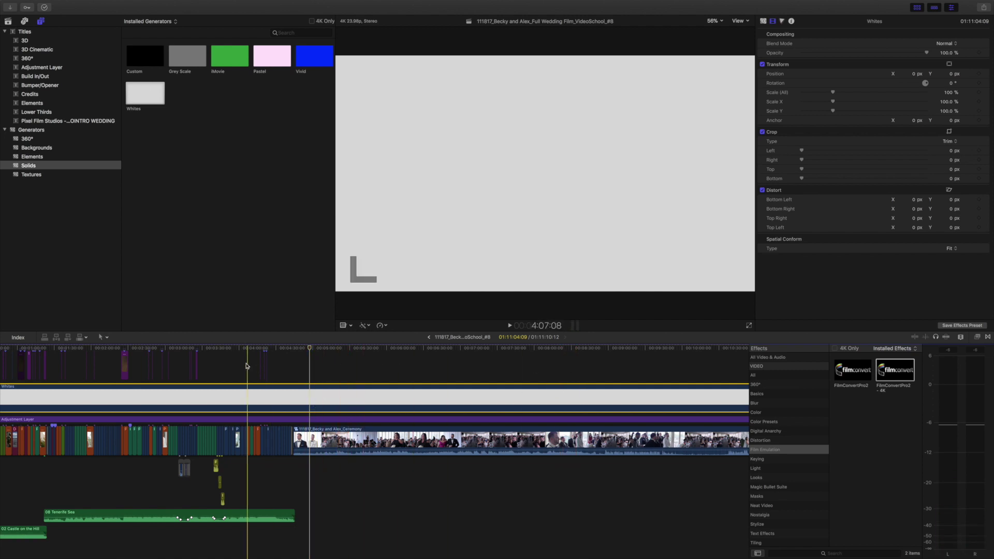
click(490, 348)
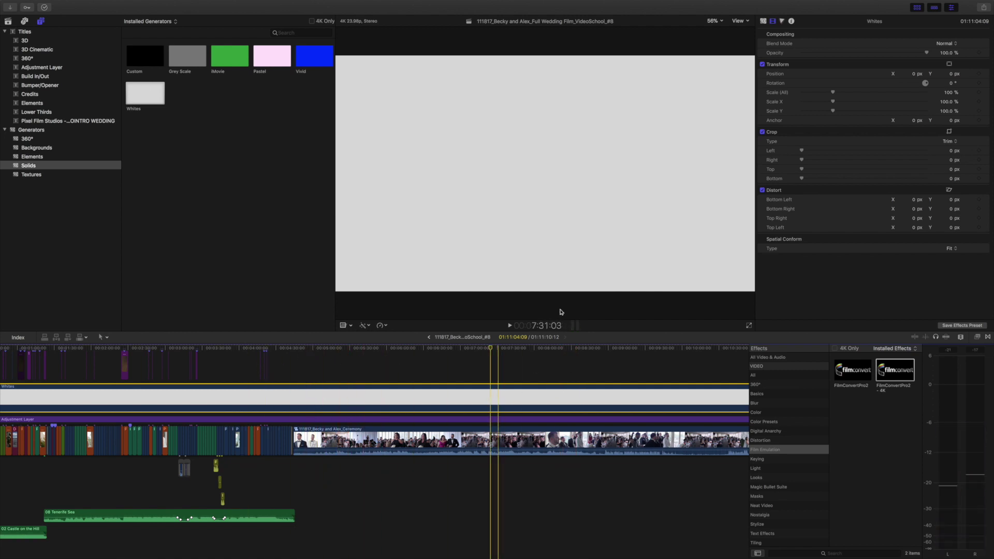
click(946, 53)
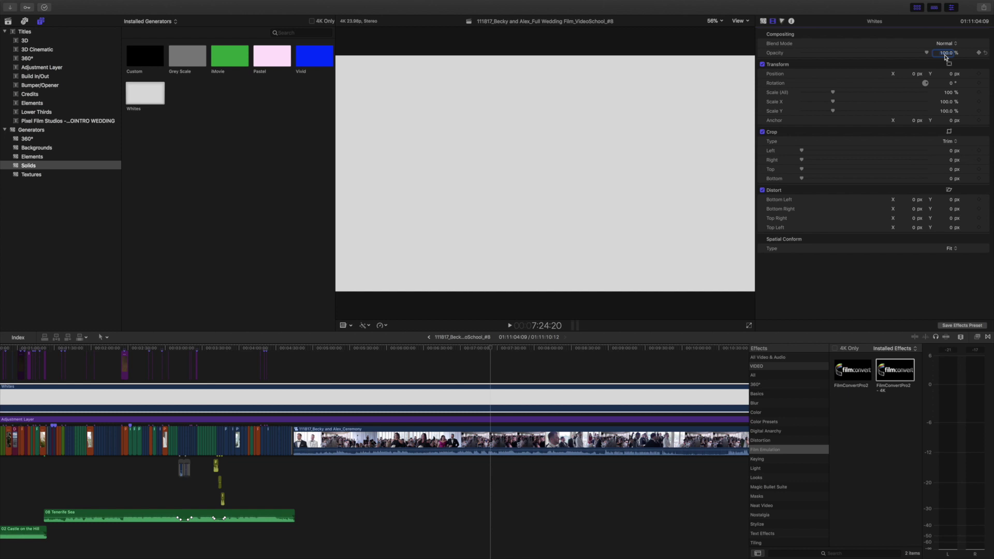
text(2)
key(Return)
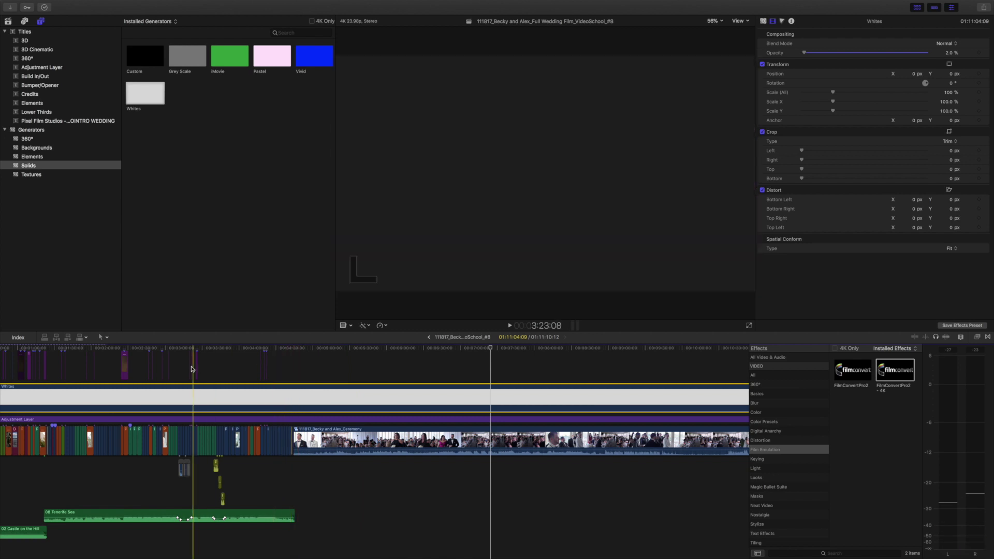
Review the faded look on the bridal party, couple and hair-styling clips, turning the Whites layer off for comparison
scroll(153, 365, left, 3)
drag(129, 359, 150, 355)
key(super+equal)
key(super+equal)
key(super+equal)
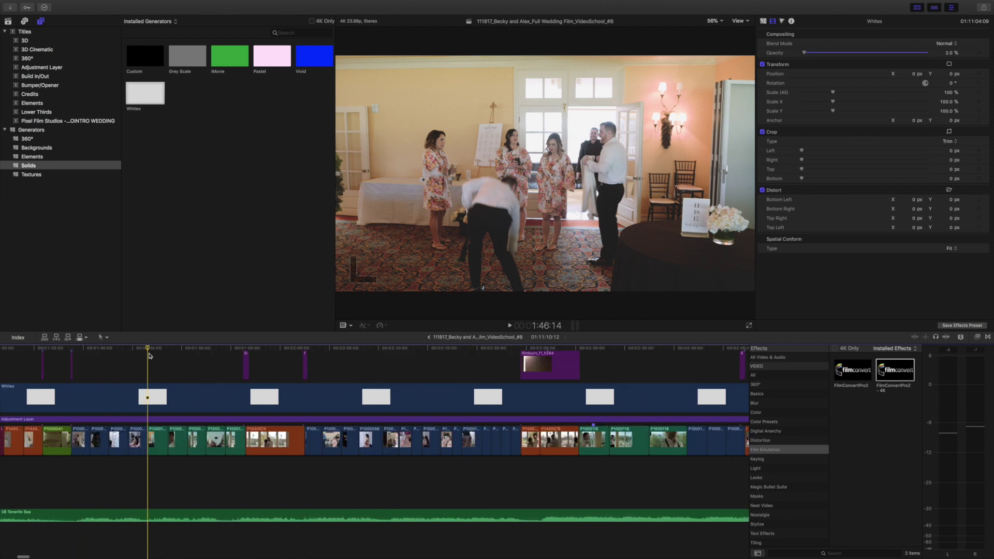
click(245, 357)
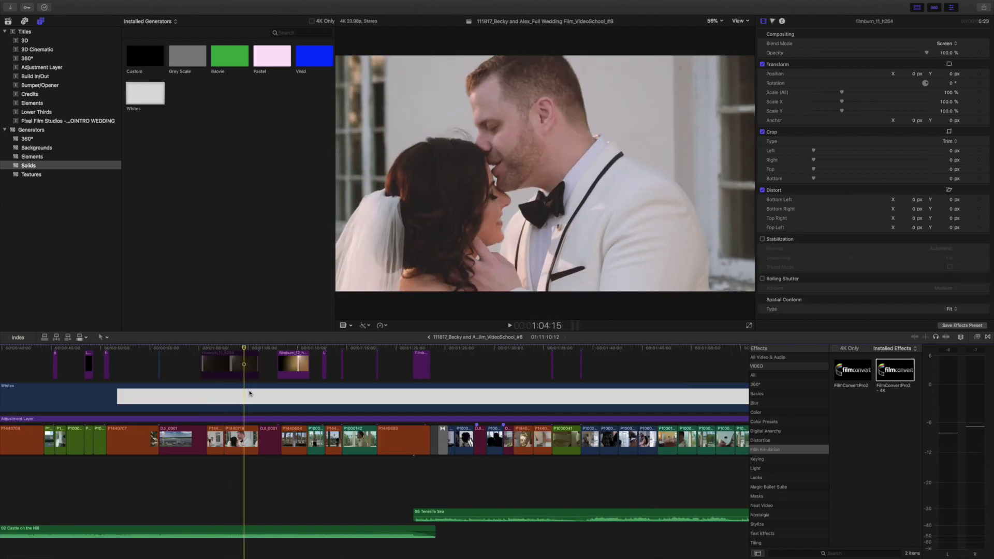
key(space)
key(space)
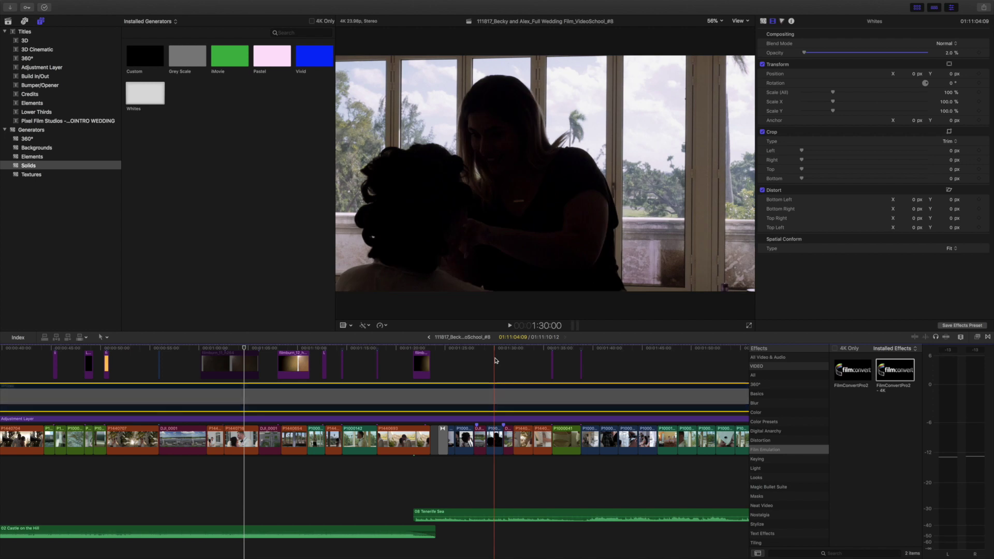
click(495, 365)
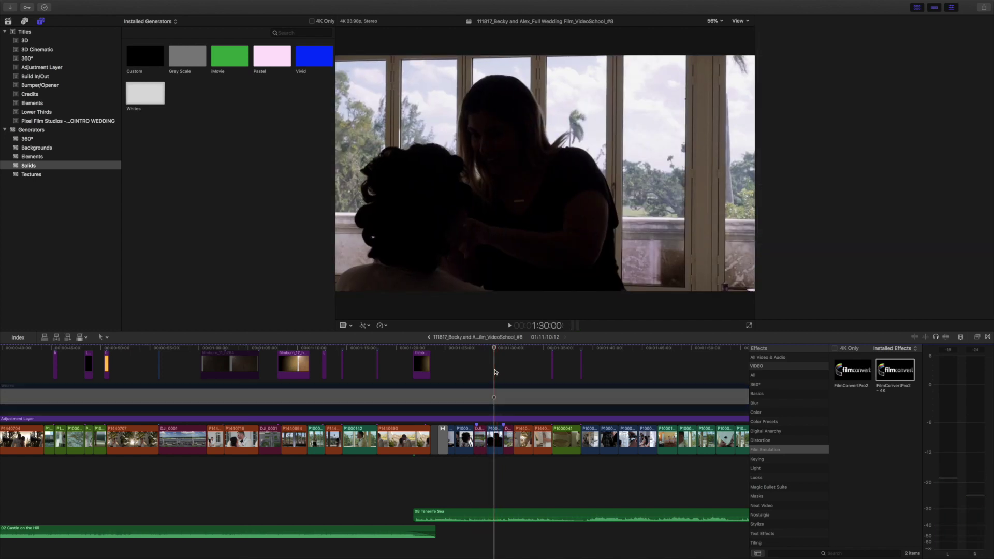
Hide FilmConvert's on-screen controls on the adjustment layer and turn the Whites layer back on
click(492, 418)
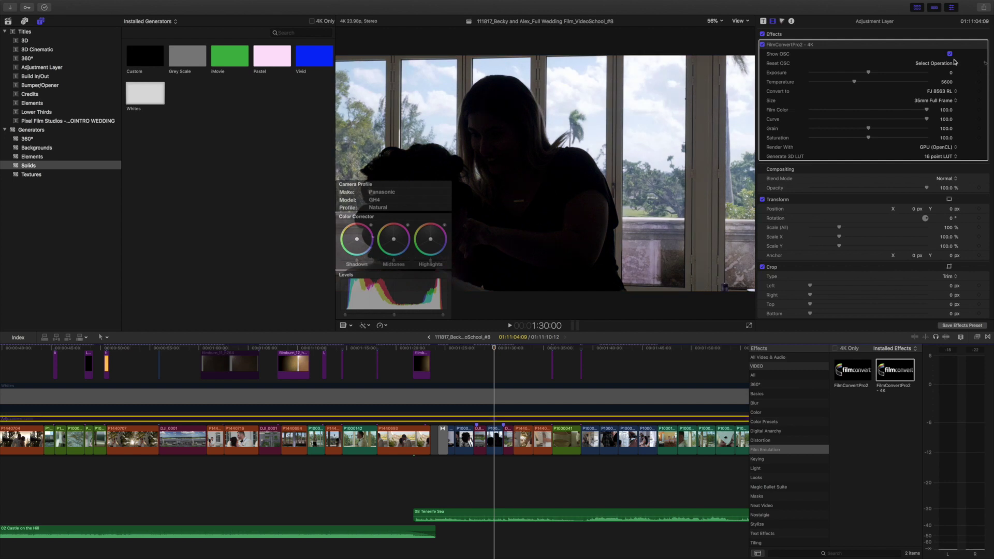
click(950, 54)
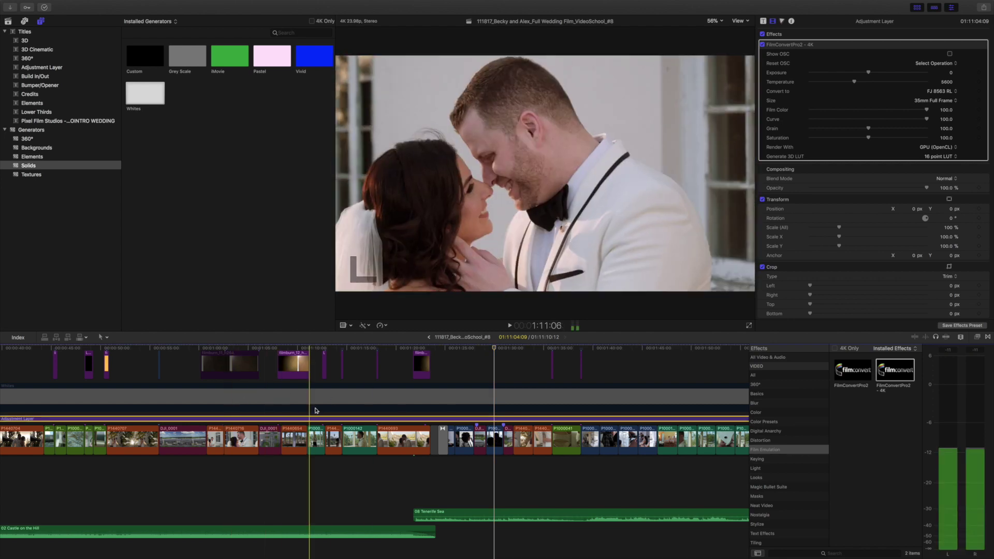
click(496, 394)
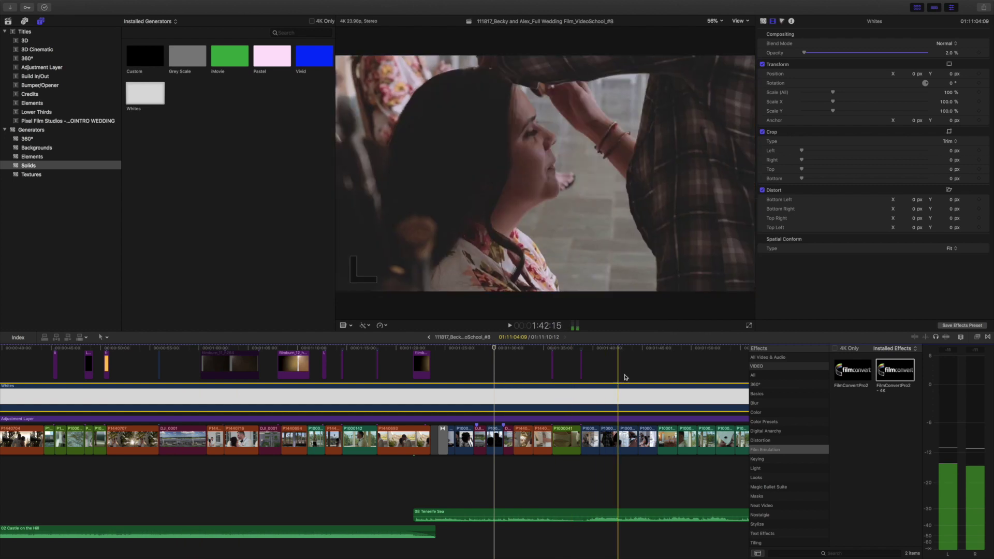
Examine the combined film look on the getting-ready clips and the couple's clips between the ceremony and the reception
key(space)
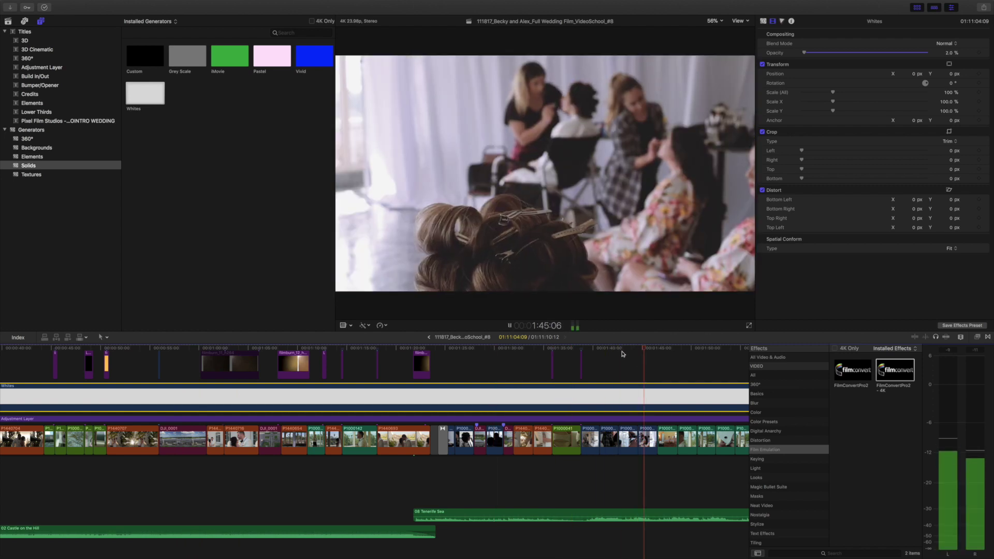
key(shift+z)
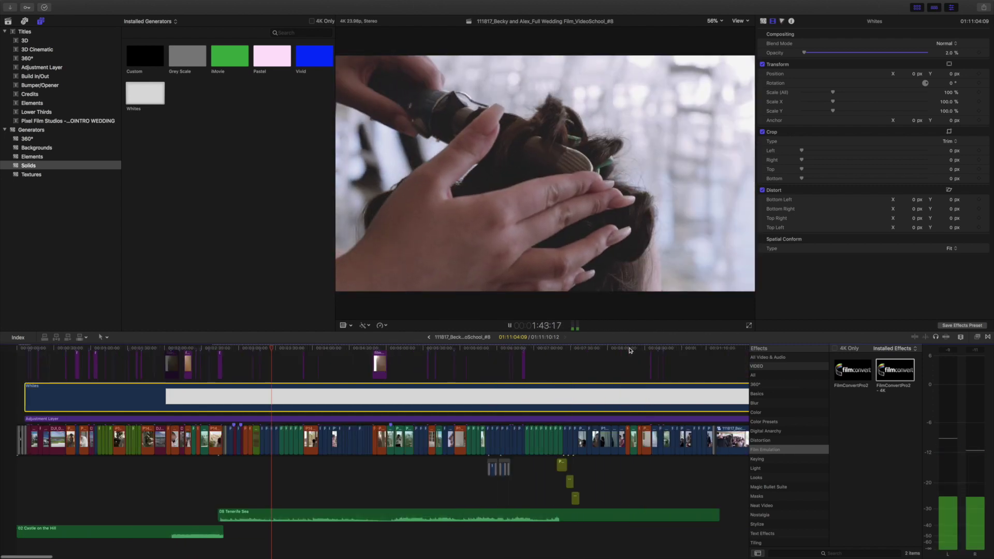
scroll(495, 360, right, 15)
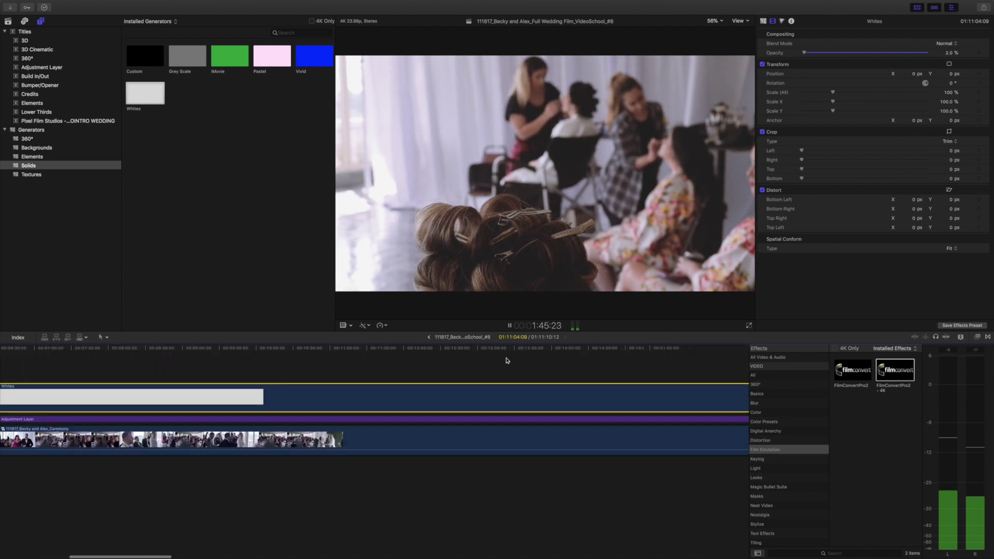
scroll(621, 360, right, 12)
key(space)
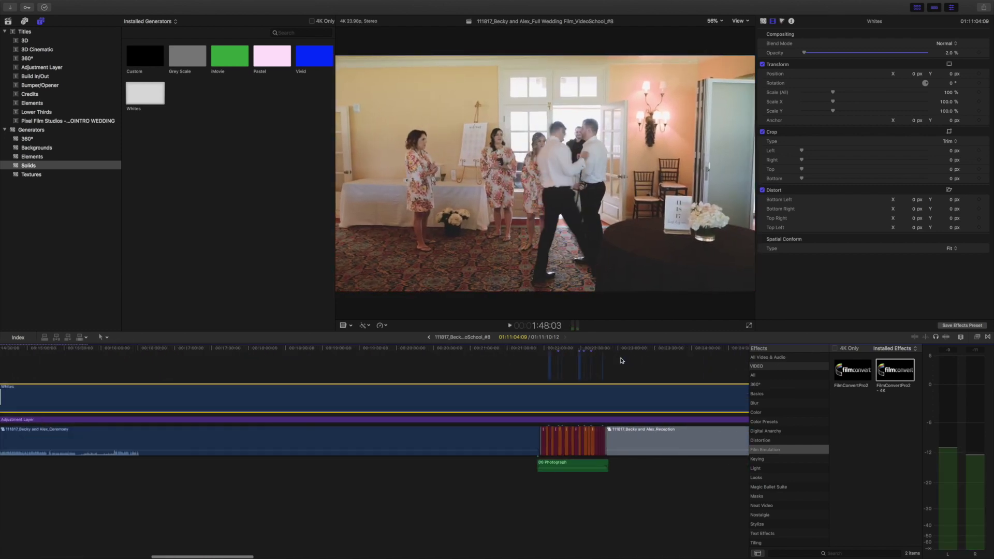
click(593, 349)
key(super+equal)
key(super+equal)
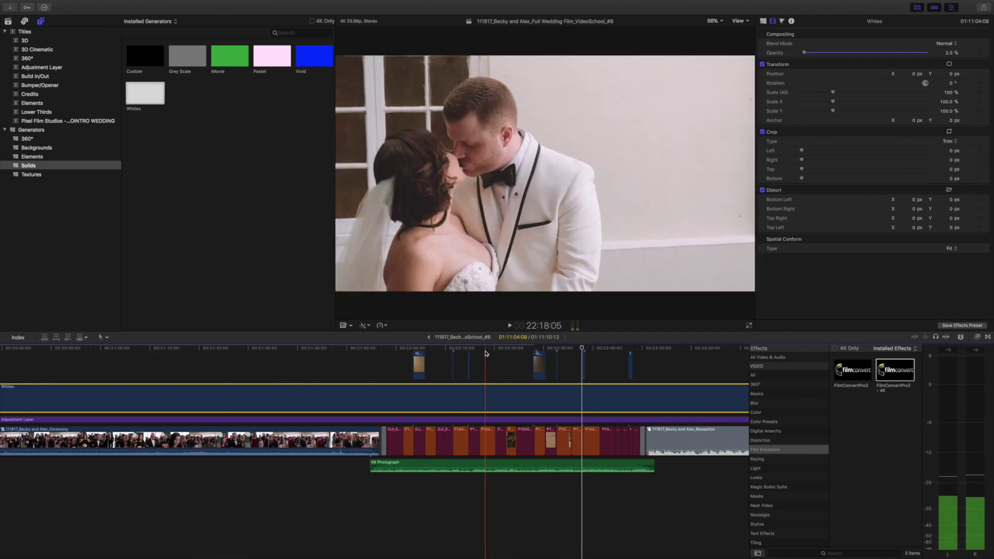
Examine the combined film look on the pre-reception, reception and getting-ready clips, ending near the start of the film
click(485, 353)
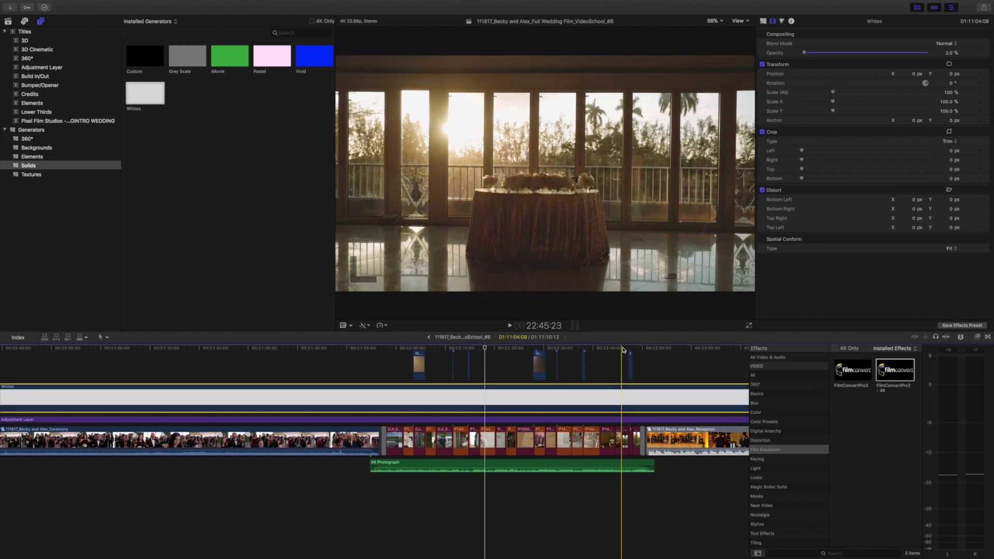
key(super+minus)
key(super+minus)
key(super+minus)
key(super+minus)
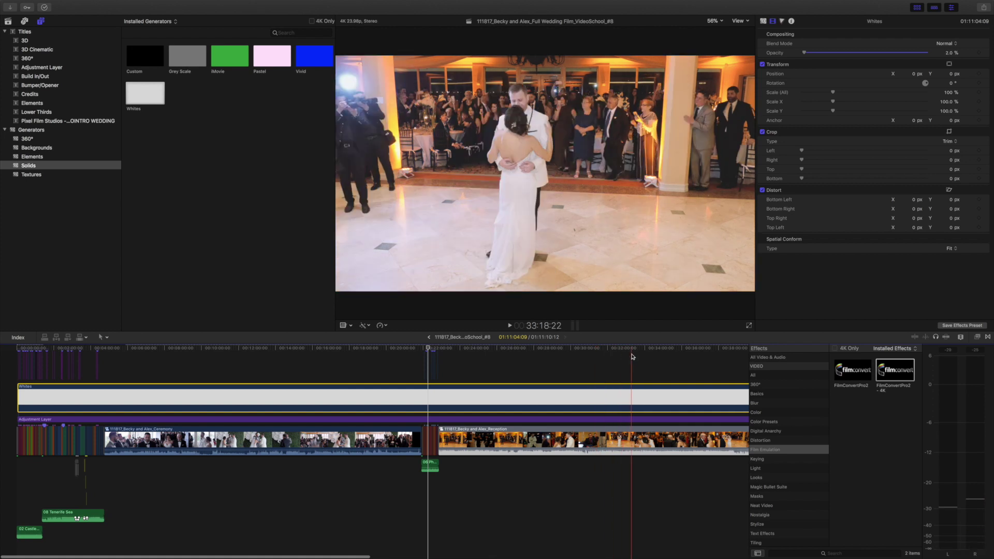
scroll(632, 356, right, 10)
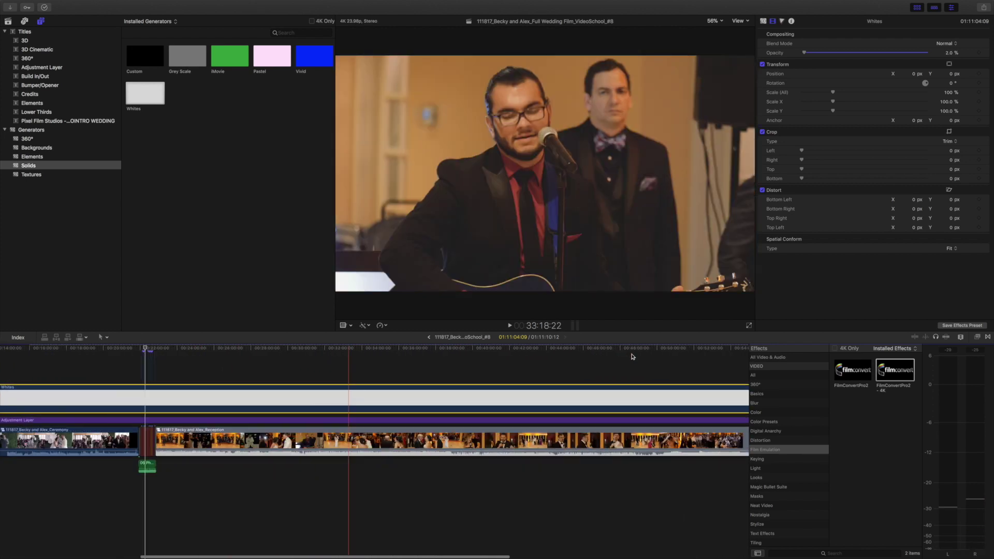
scroll(631, 356, left, 10)
key(super+equal)
key(super+equal)
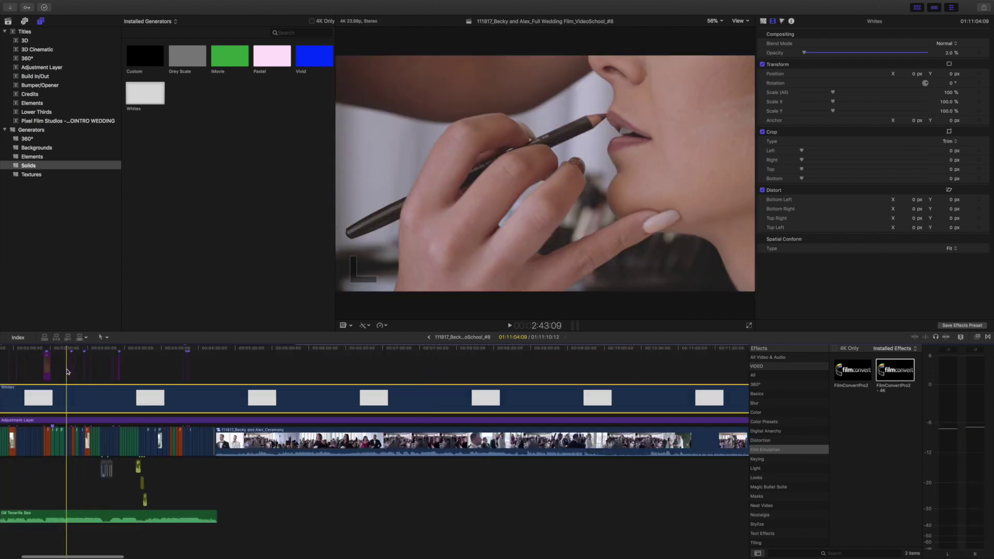
key(super+equal)
scroll(103, 362, left, 10)
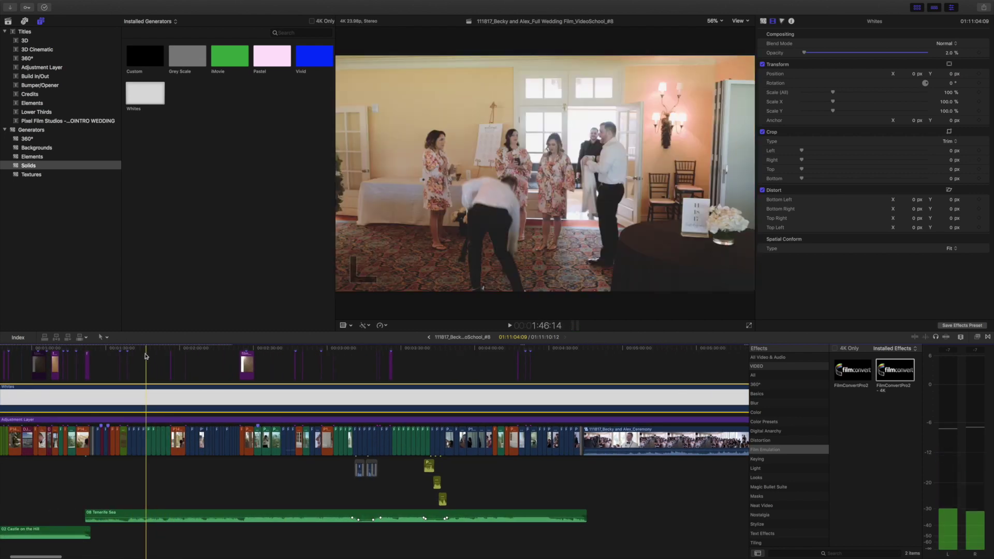
key(super+equal)
scroll(150, 354, left, 10)
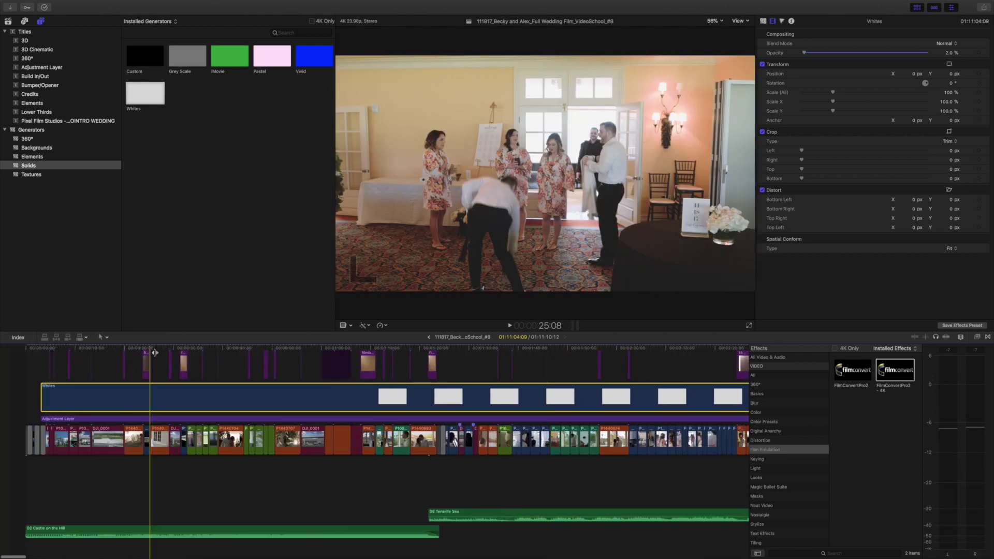
Try the KD 5213 Vis3, KD 5207 Vis3 and FJ 8553 ET film stocks on the adjustment layer's FilmConvert effect, then restore FJ 8563 RL
click(221, 420)
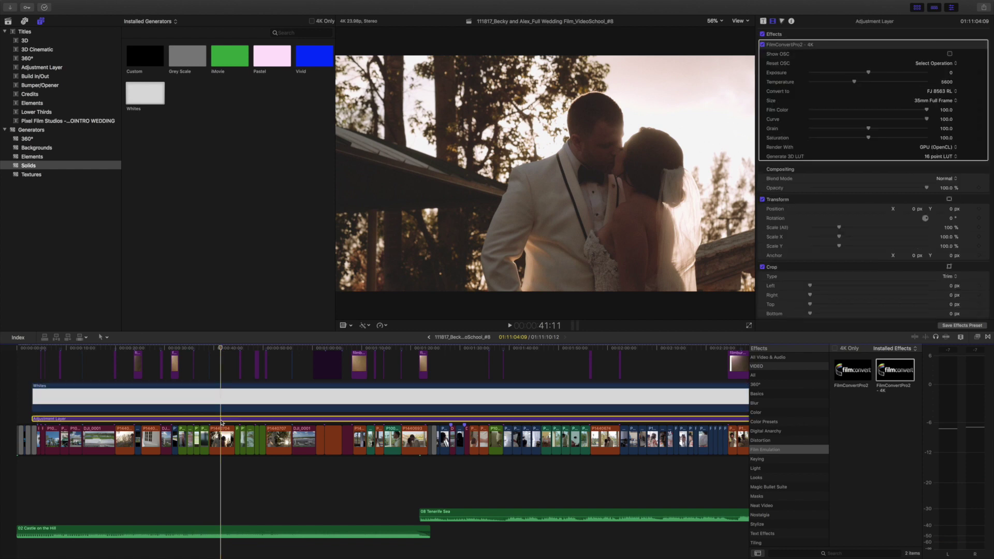
click(947, 92)
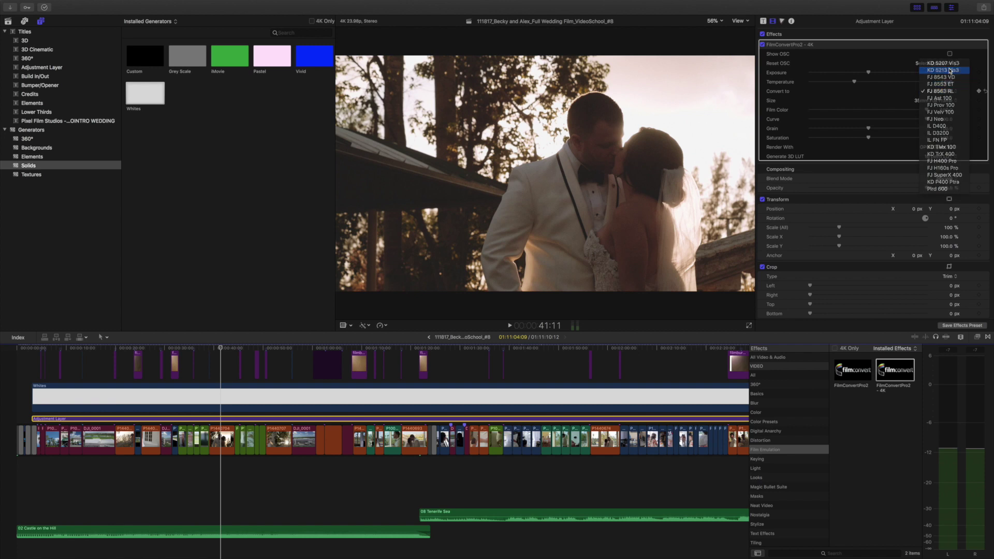
click(949, 71)
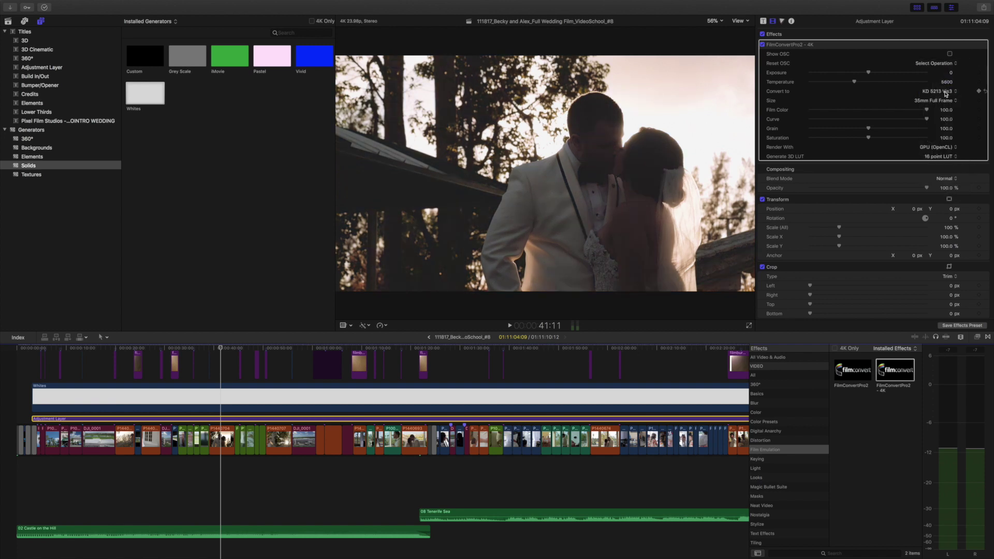
click(945, 92)
click(947, 85)
click(945, 93)
click(949, 112)
click(947, 91)
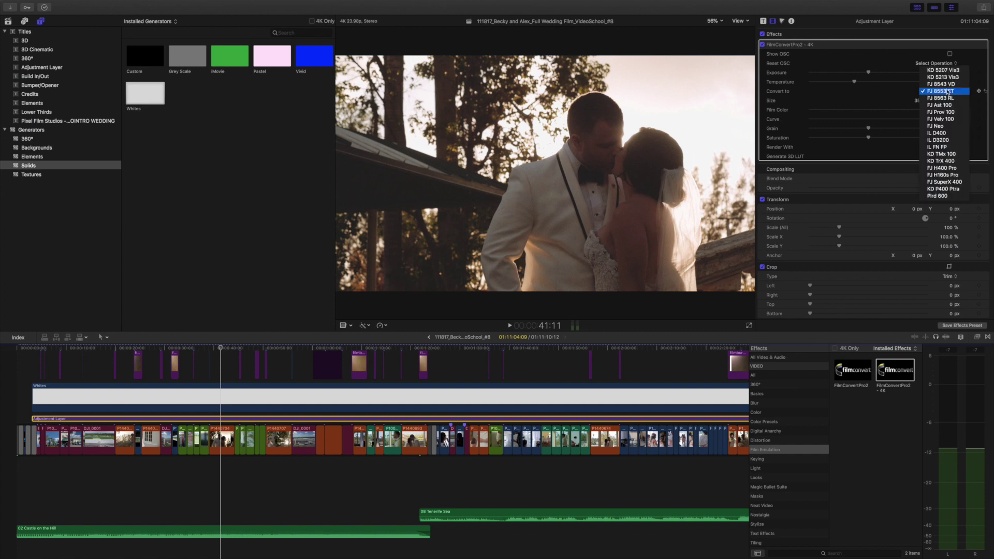
click(947, 99)
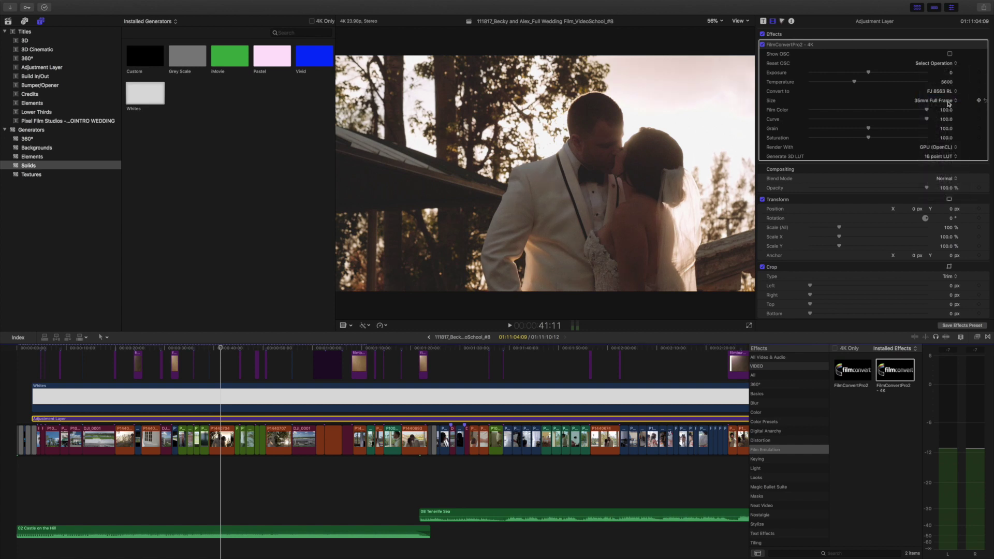
Compare the FJ 8553 ET film stock on the bridal party clip and switch FilmConvert back to FJ 8563 RL
click(943, 92)
click(945, 84)
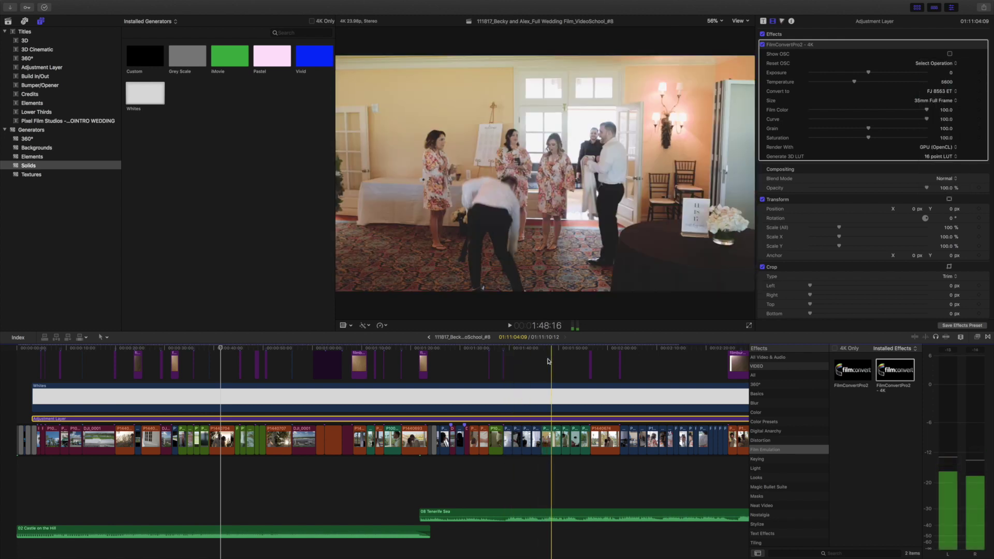
click(946, 92)
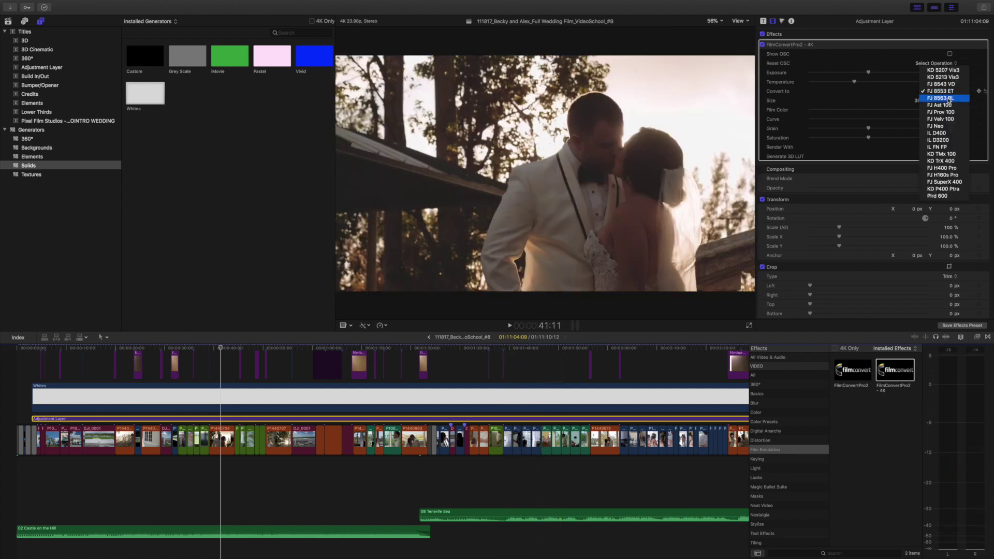
click(945, 99)
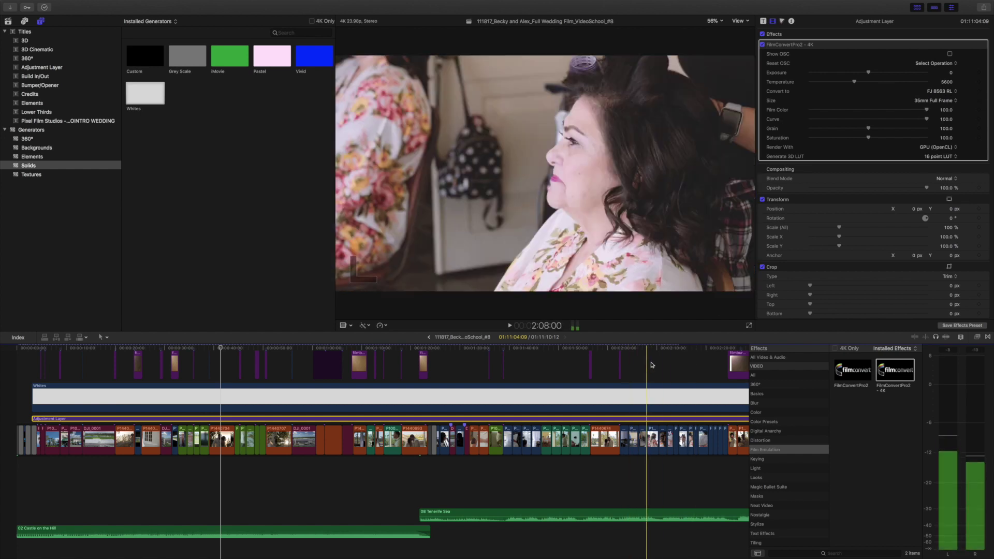
Review the film look on the bridesmaids, groom and bride getting-ready clips and on through to the reception
click(650, 397)
scroll(570, 393, right, 5)
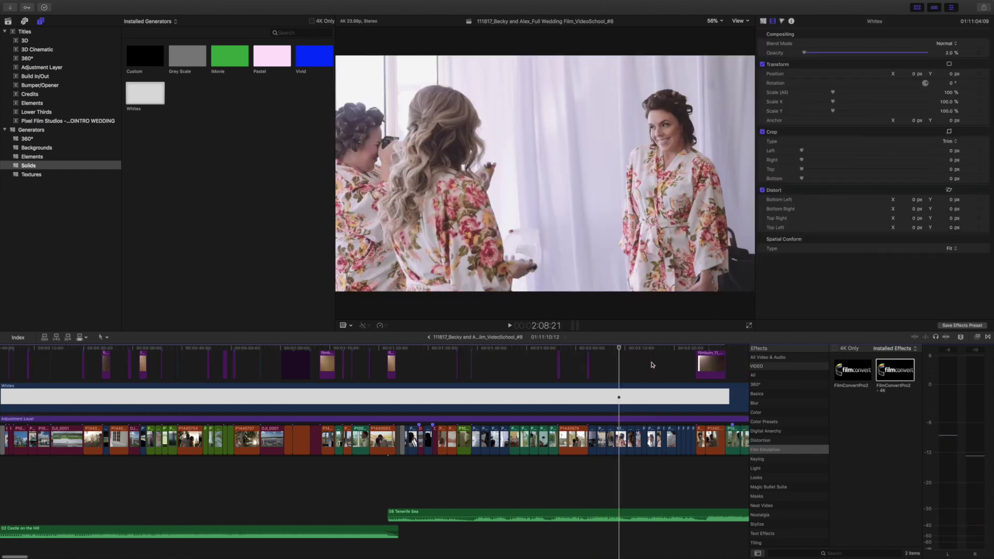
key(space)
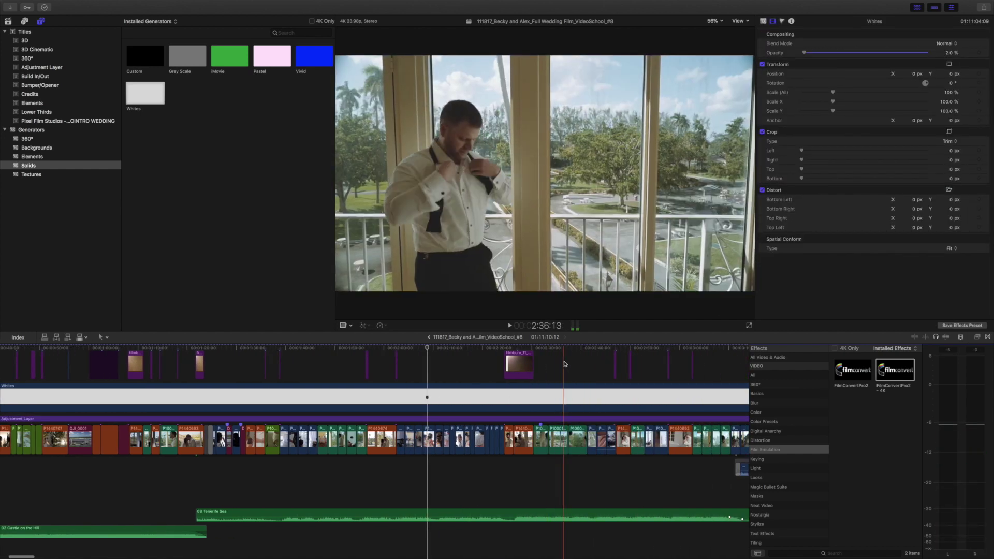
key(space)
scroll(518, 393, right, 10)
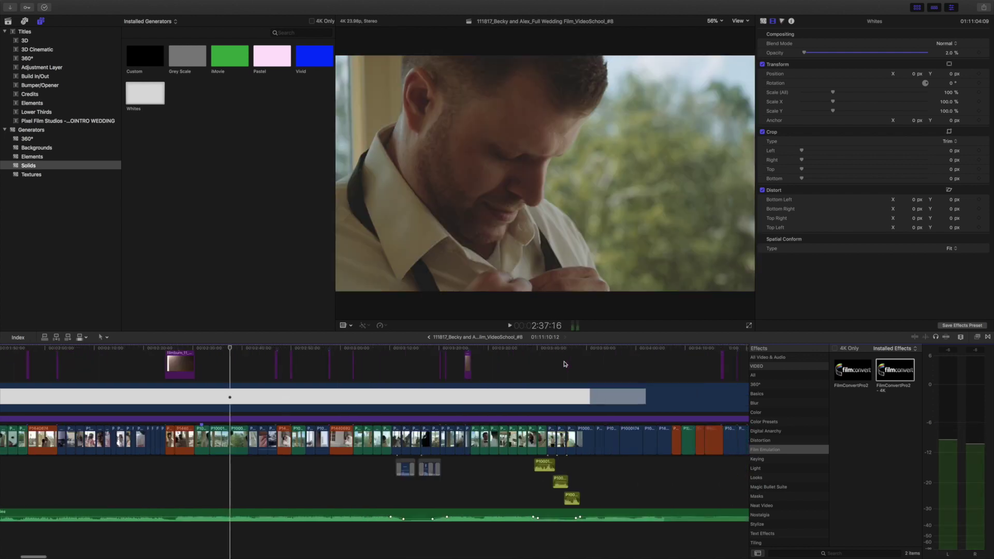
scroll(518, 394, right, 5)
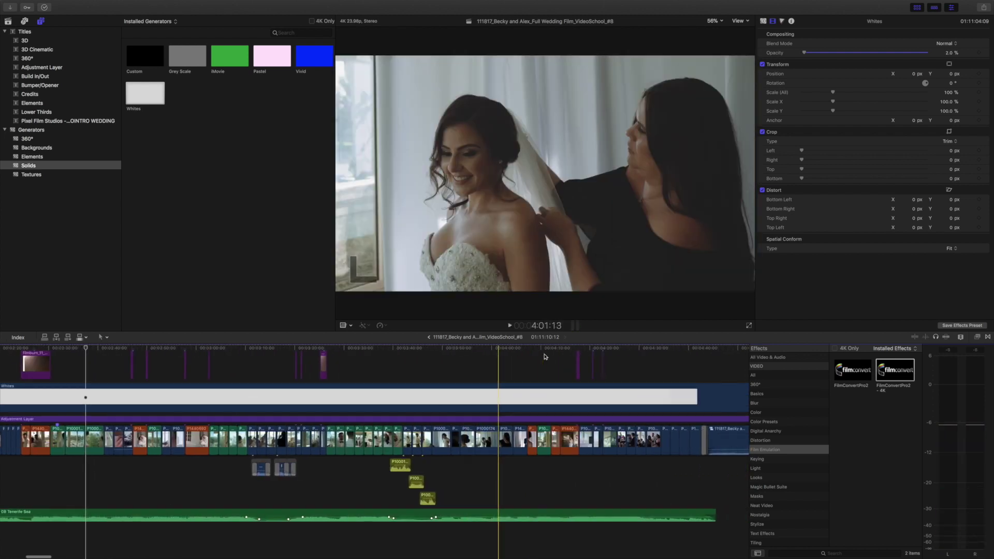
key(super+minus)
key(super+minus)
key(super+minus)
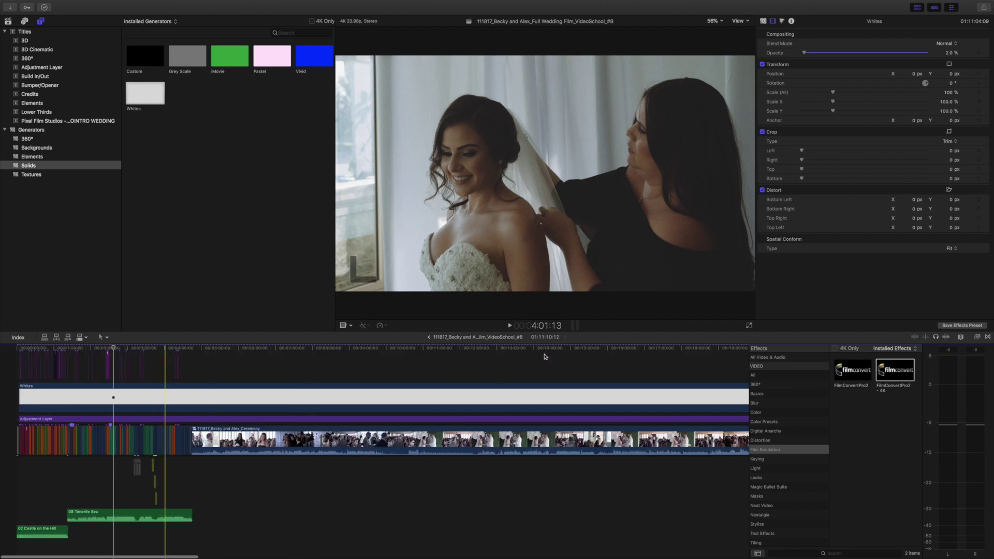
scroll(543, 357, right, 10)
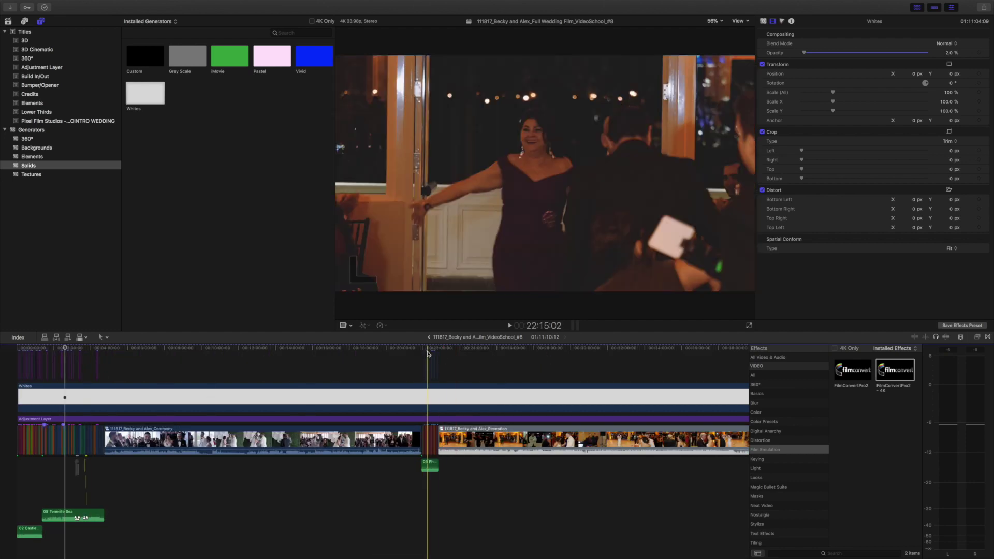
Turn the Whites and adjustment layers off together and back on to compare the ceremony footage with and without the look
key(super+equal)
drag(387, 370, 391, 422)
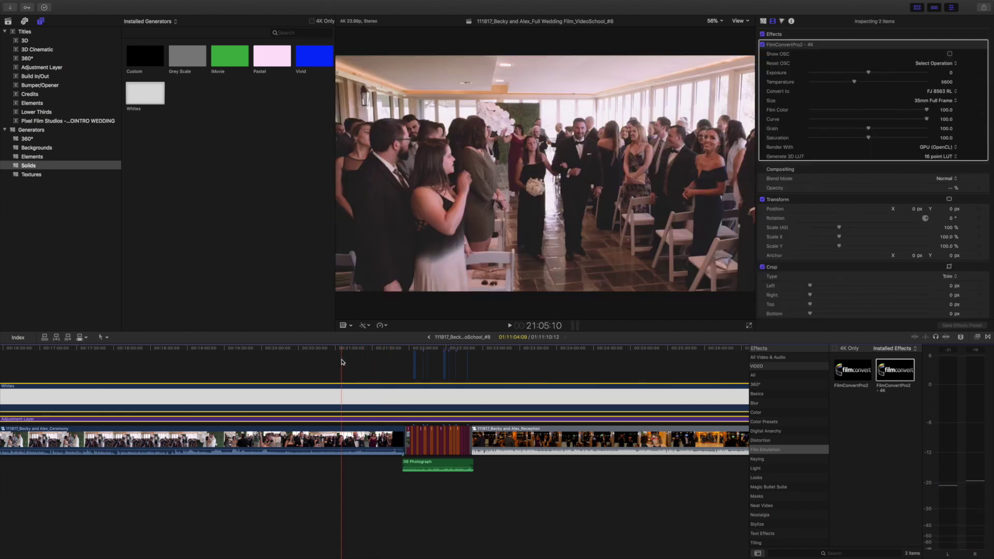
key(v)
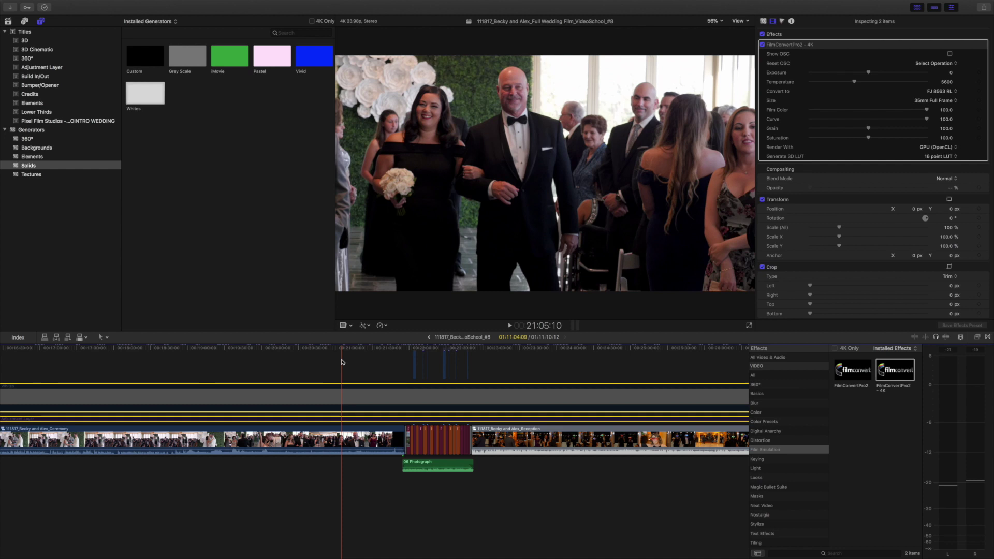
key(v)
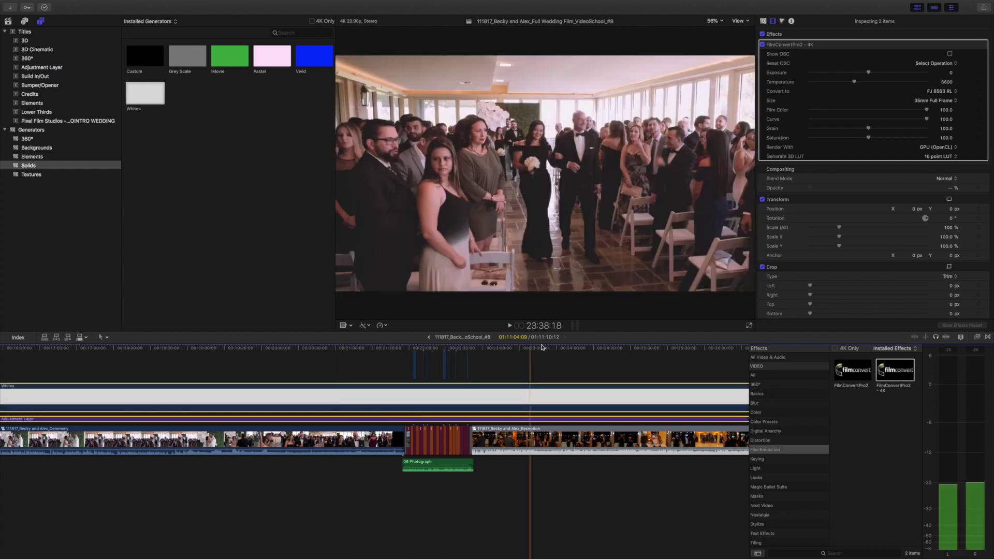